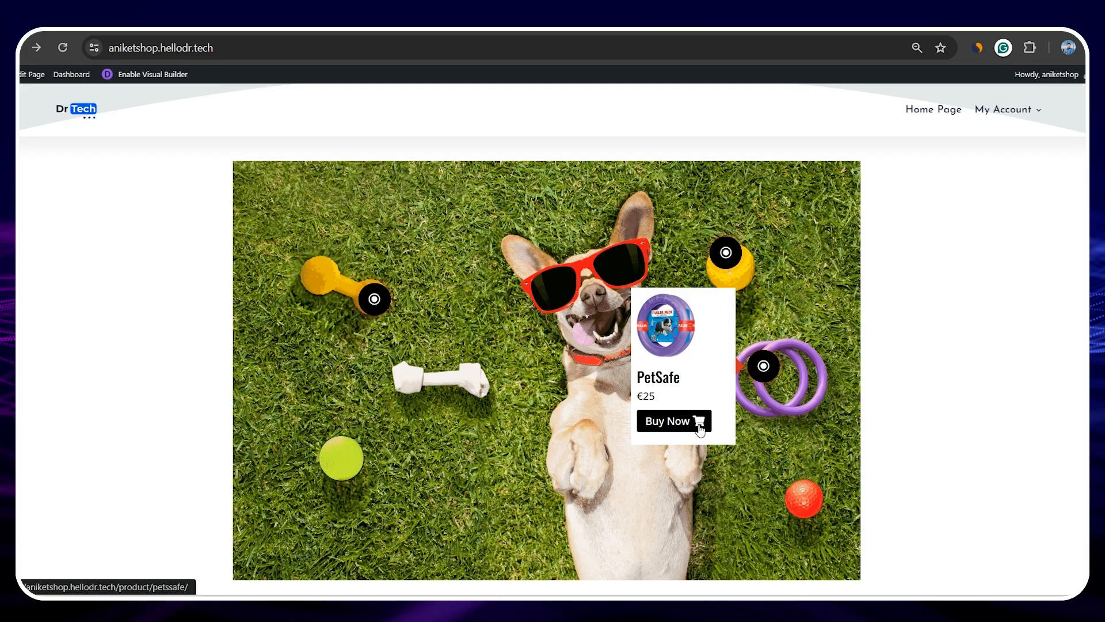
- Open the PetSafe product page through the Buy Now link in the example hotspot's tooltip
click(699, 425)
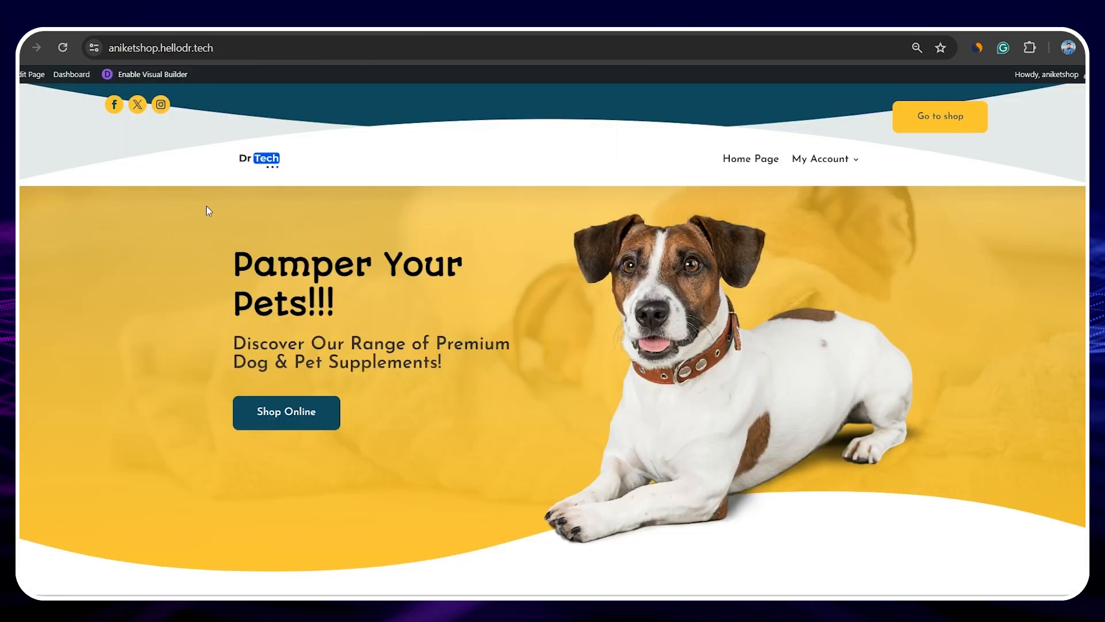
- Search all available applications for "Pixel" from the store dashboard and activate Divi Pixel
click(81, 73)
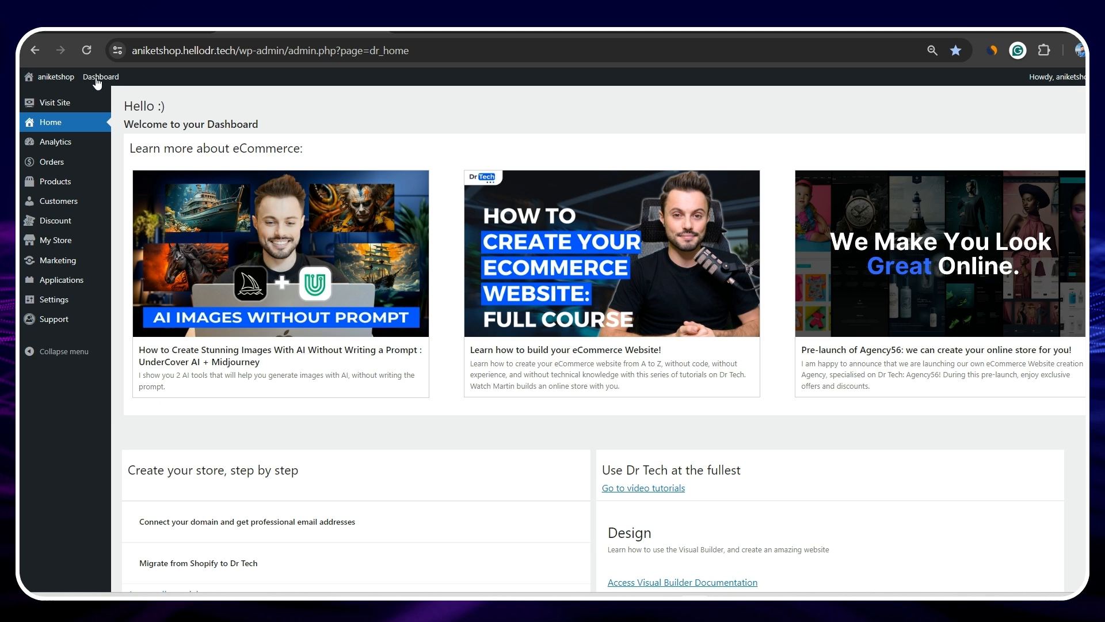
mouse_move(74, 281)
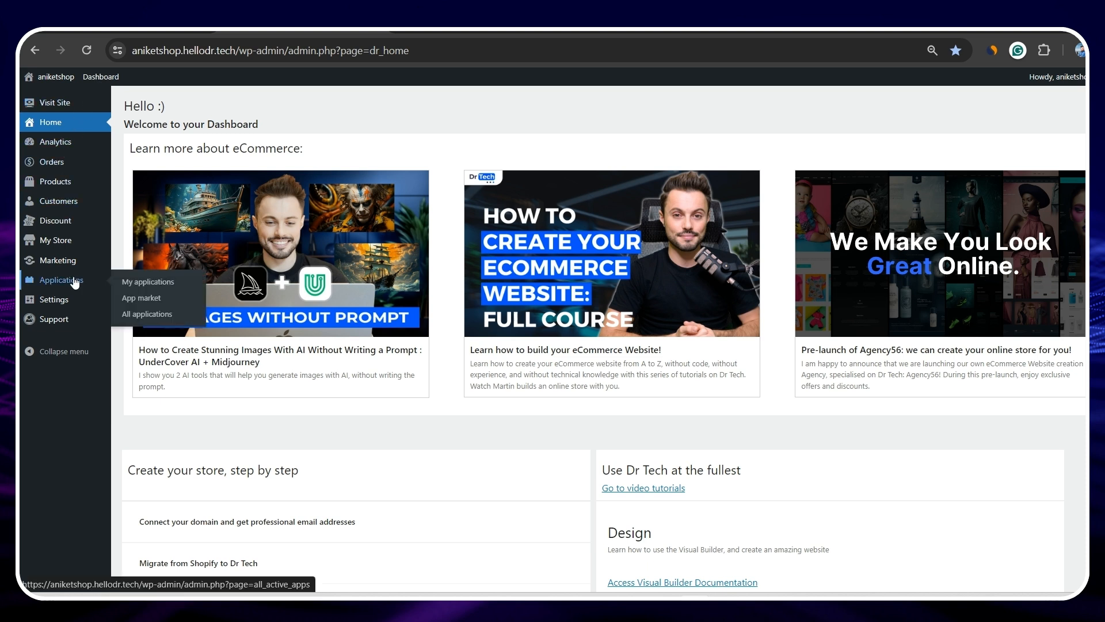
click(134, 313)
click(968, 119)
text(Pixel)
key(Return)
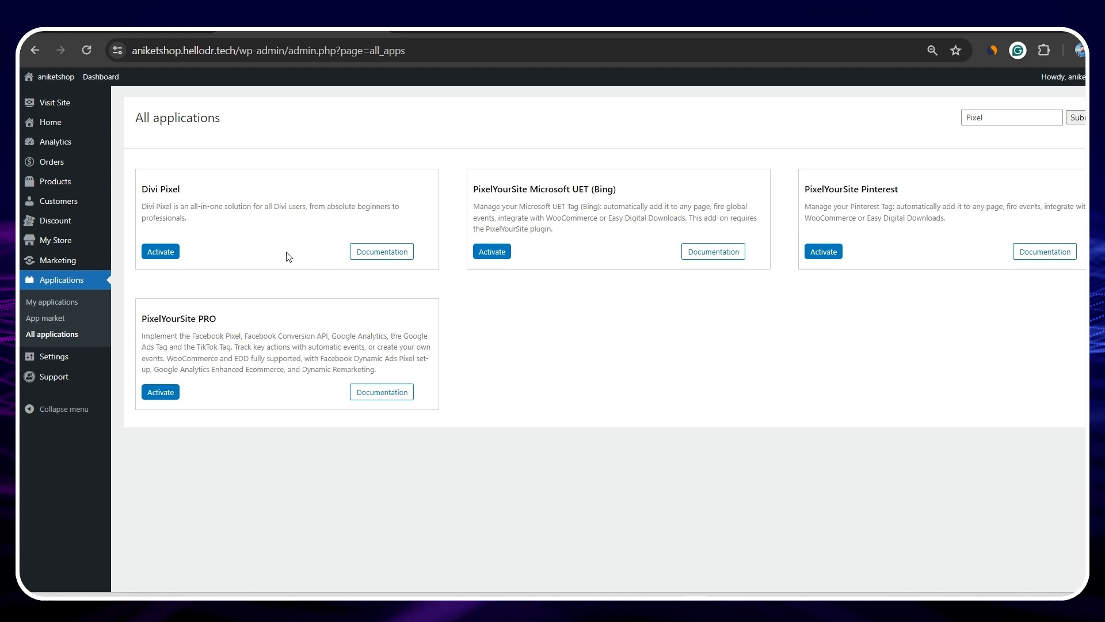
click(161, 252)
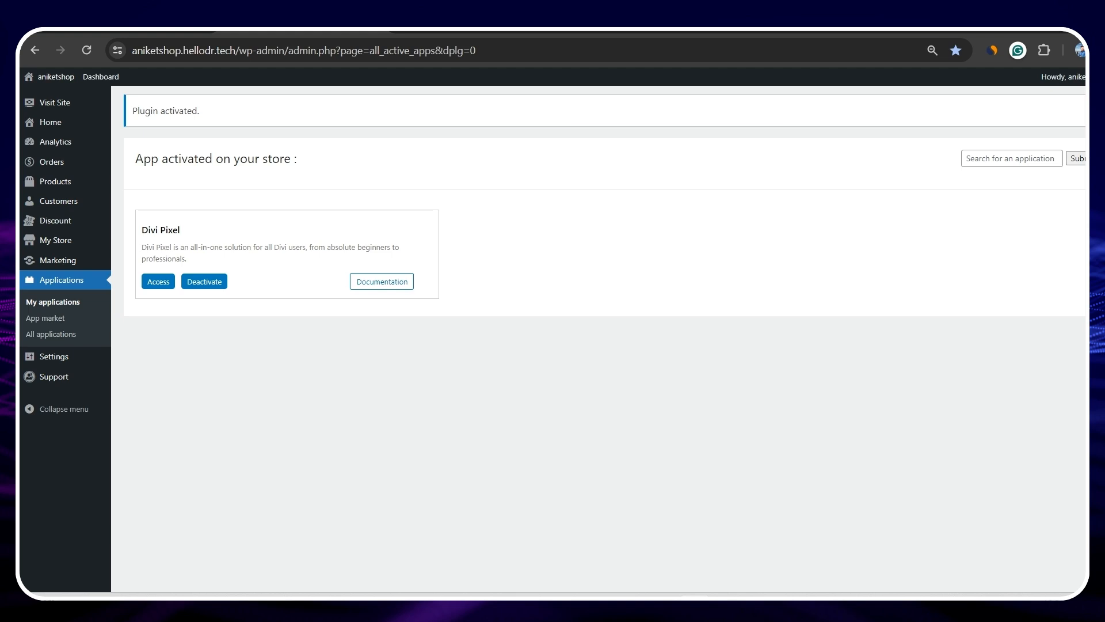
- Visit the store's home page and enable the Visual Builder on it
click(58, 104)
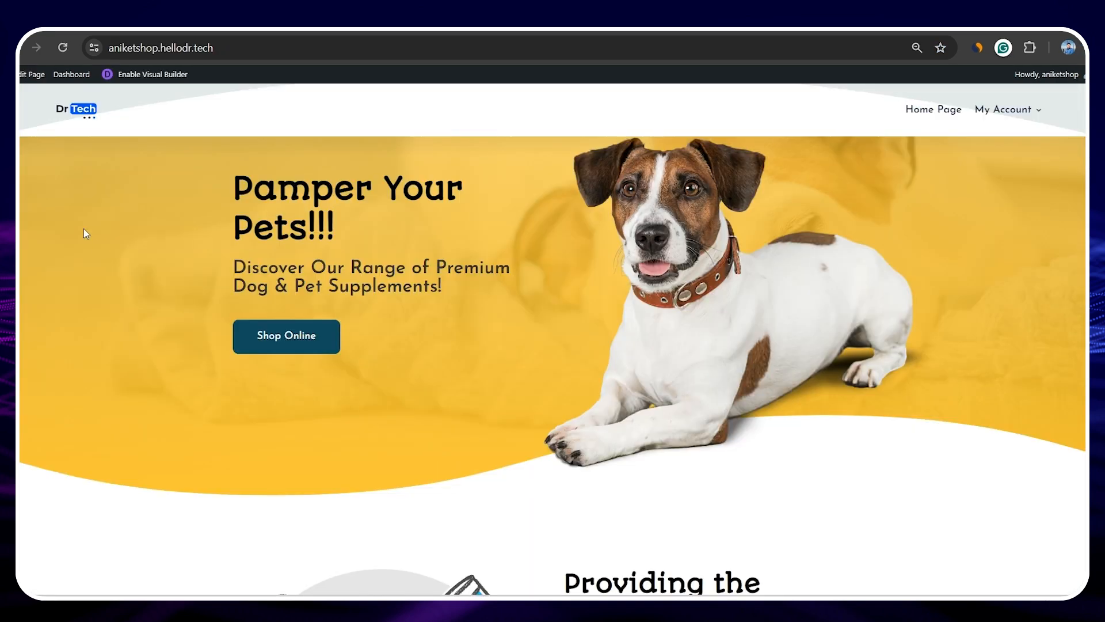
click(143, 87)
- Insert a regular section above the Shop Online section and add a Pixel Image Hotspot module to it
scroll(176, 382, down, 1)
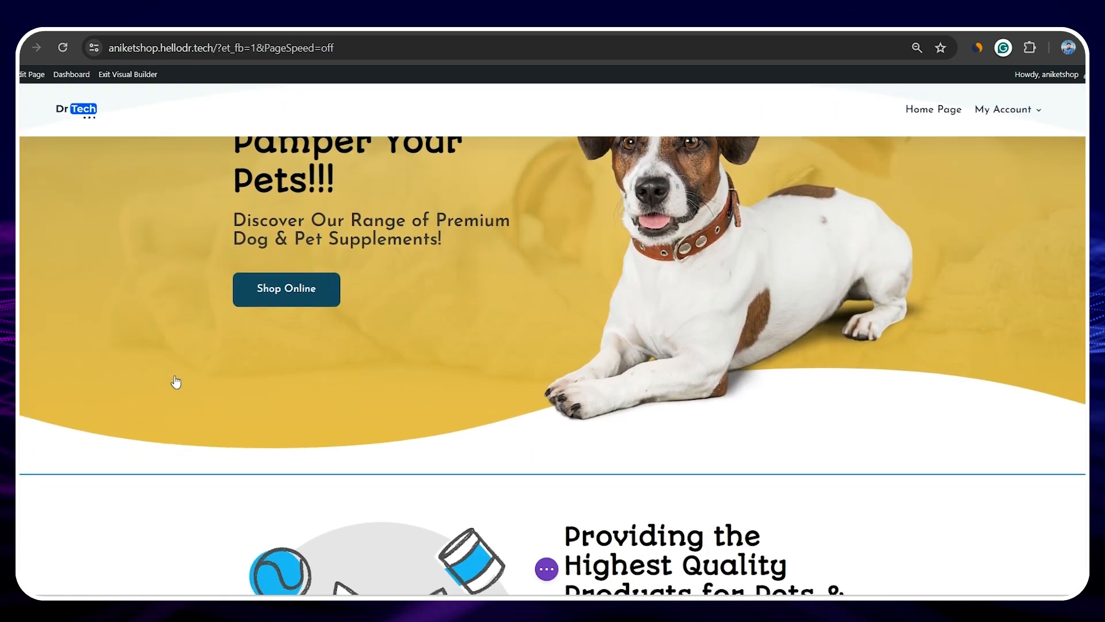
scroll(176, 382, down, 4)
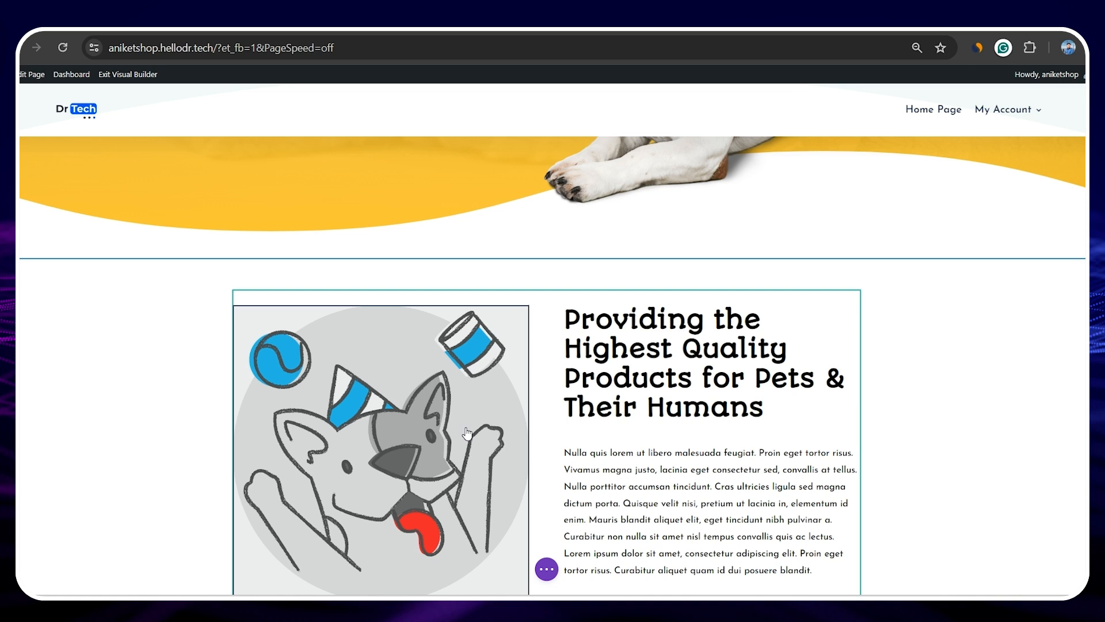
scroll(467, 433, down, 5)
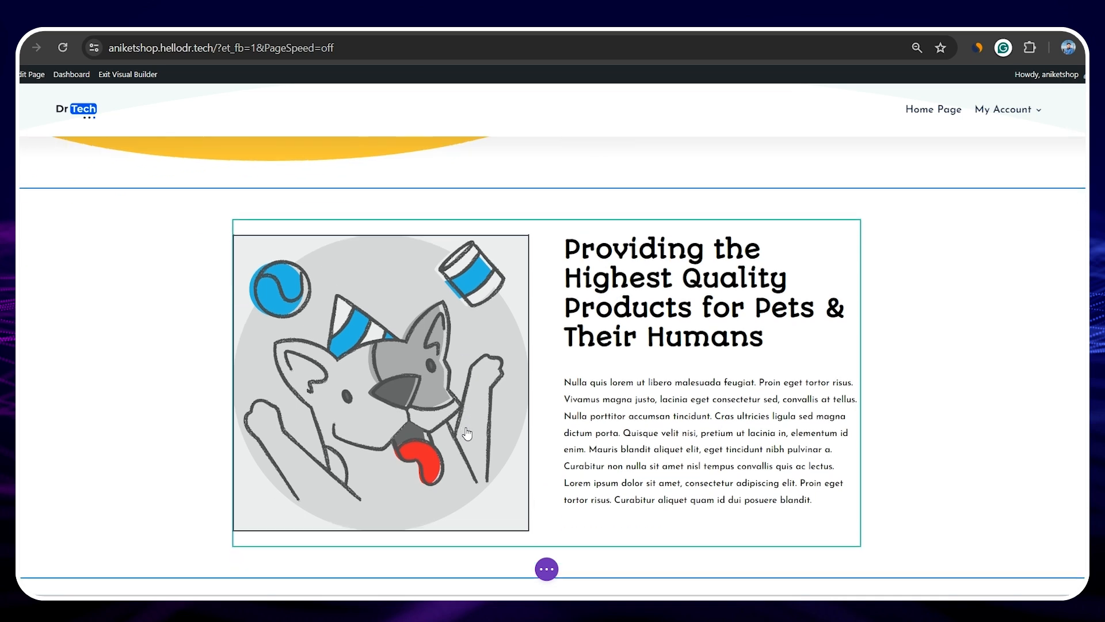
scroll(465, 427, down, 8)
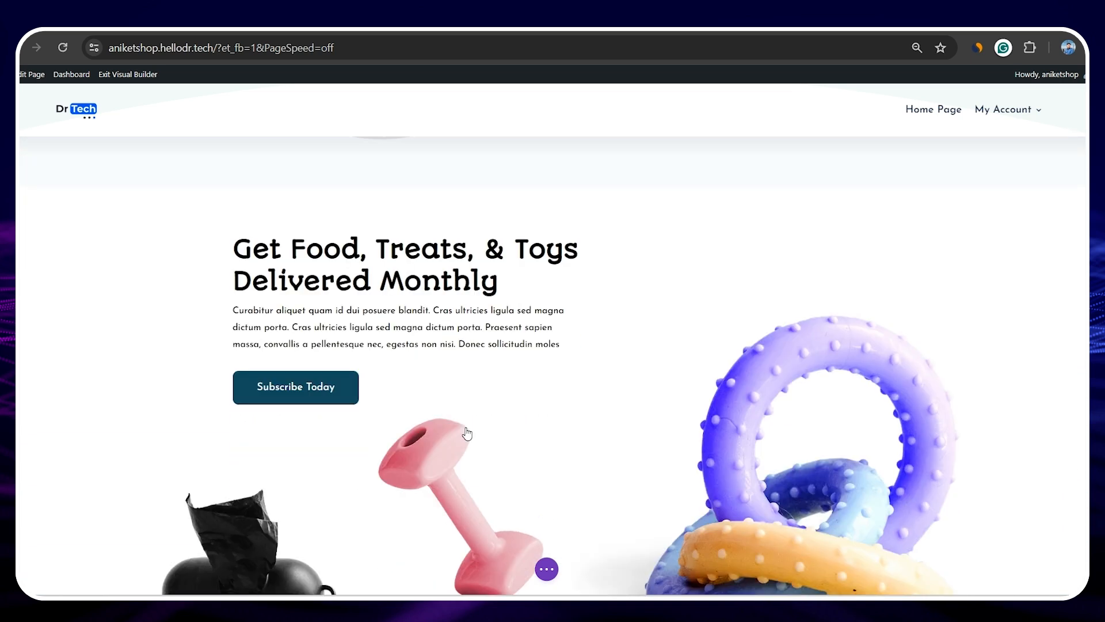
scroll(465, 433, down, 4)
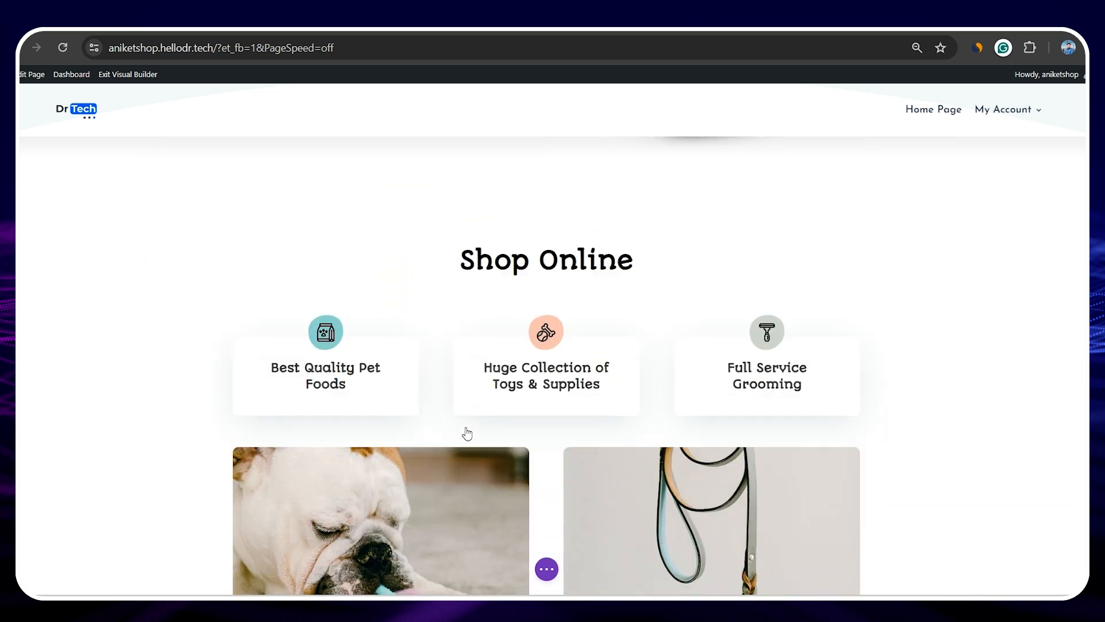
scroll(464, 434, up, 2)
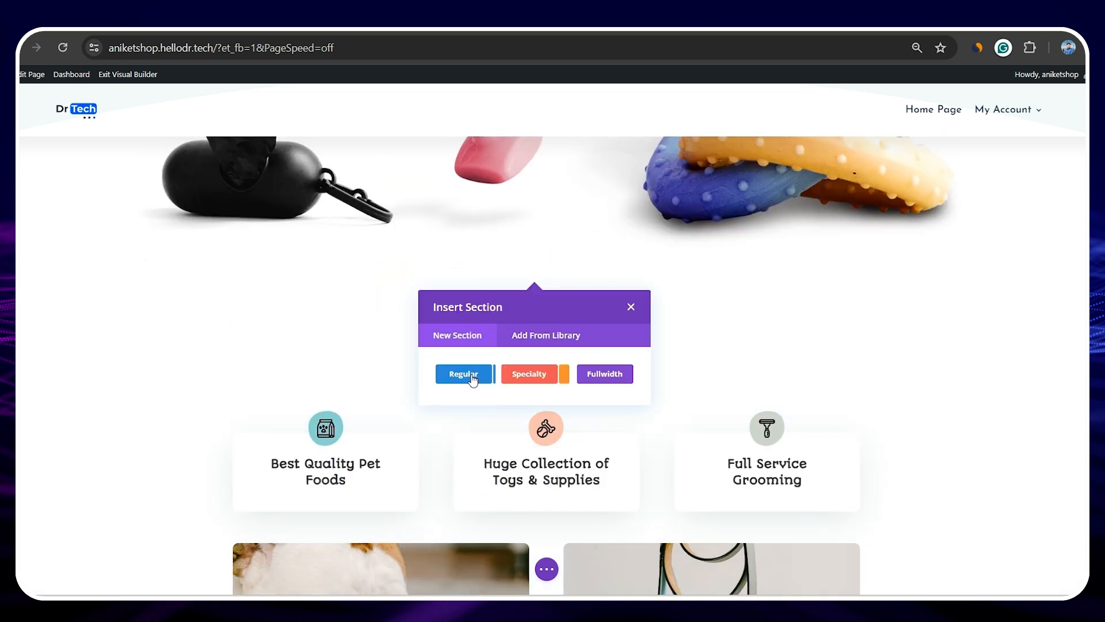
click(463, 374)
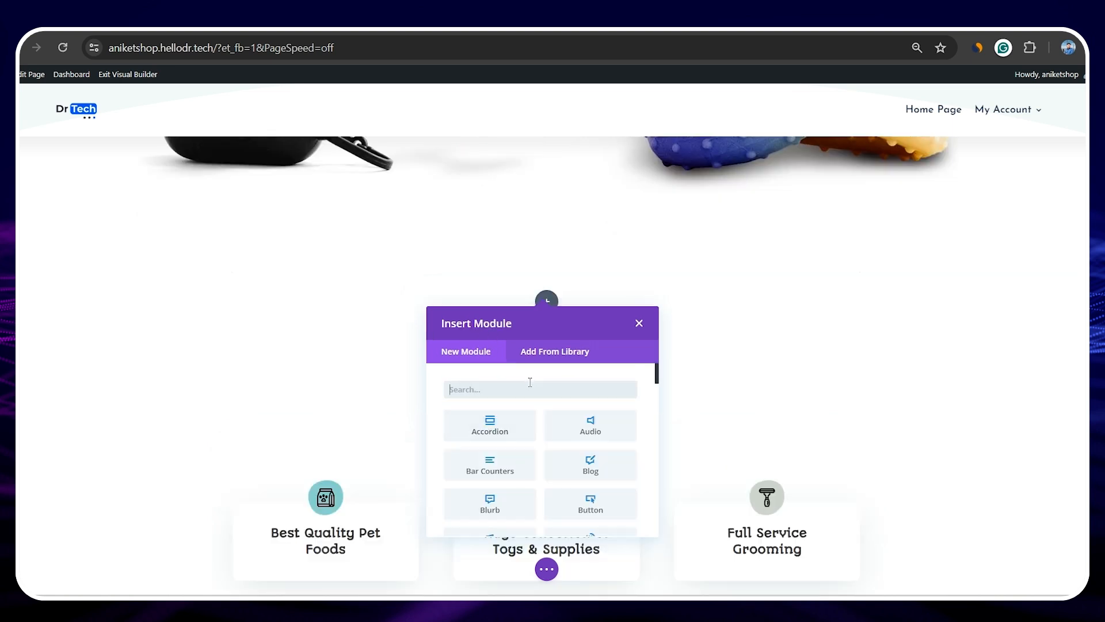
text(pixel image)
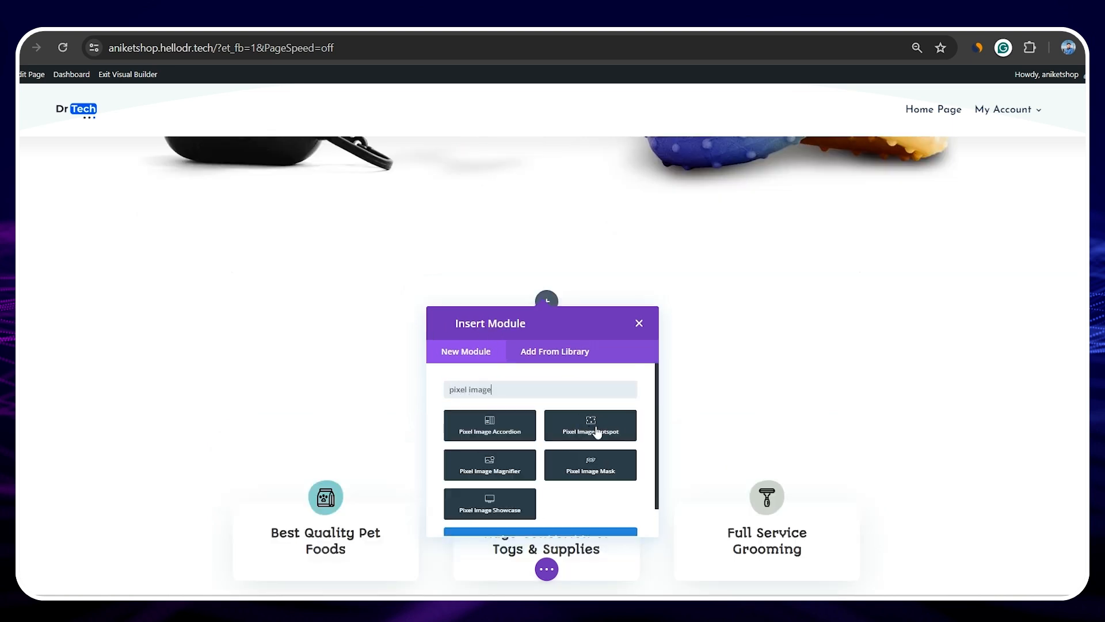
click(597, 432)
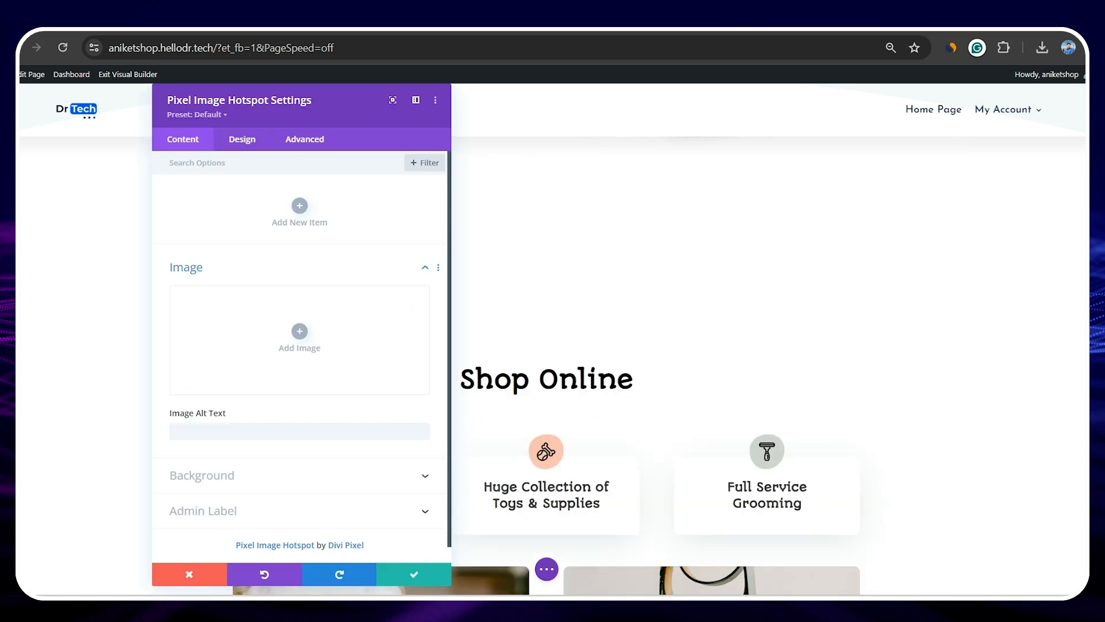
- Set the hotspot module's image to Final-image_11zon.png, the dog lying among toys, from the media library
click(298, 334)
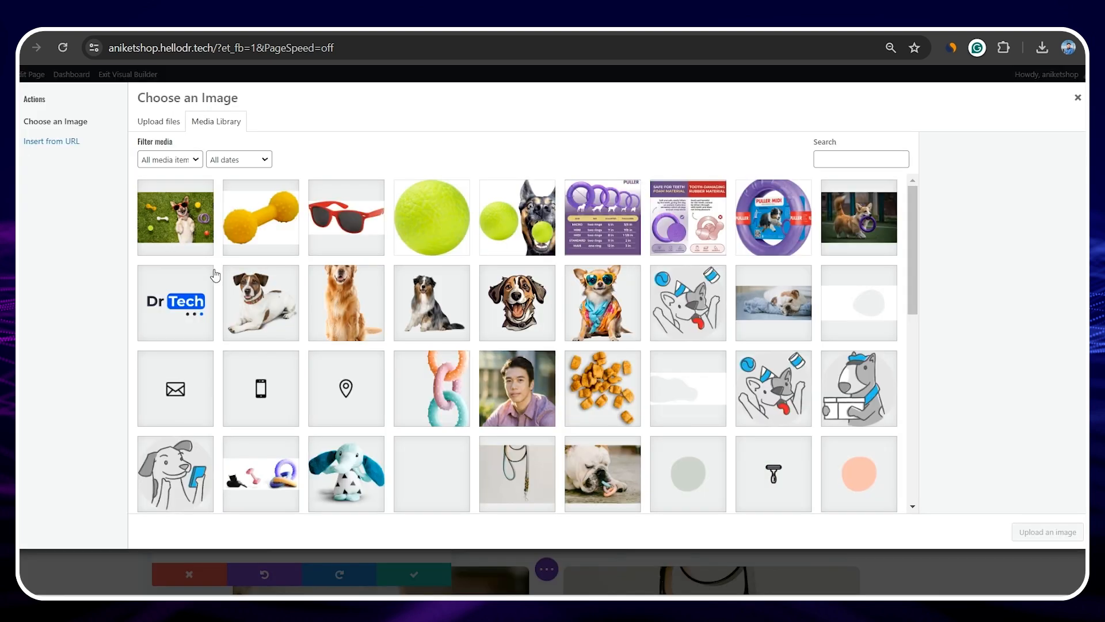
click(192, 237)
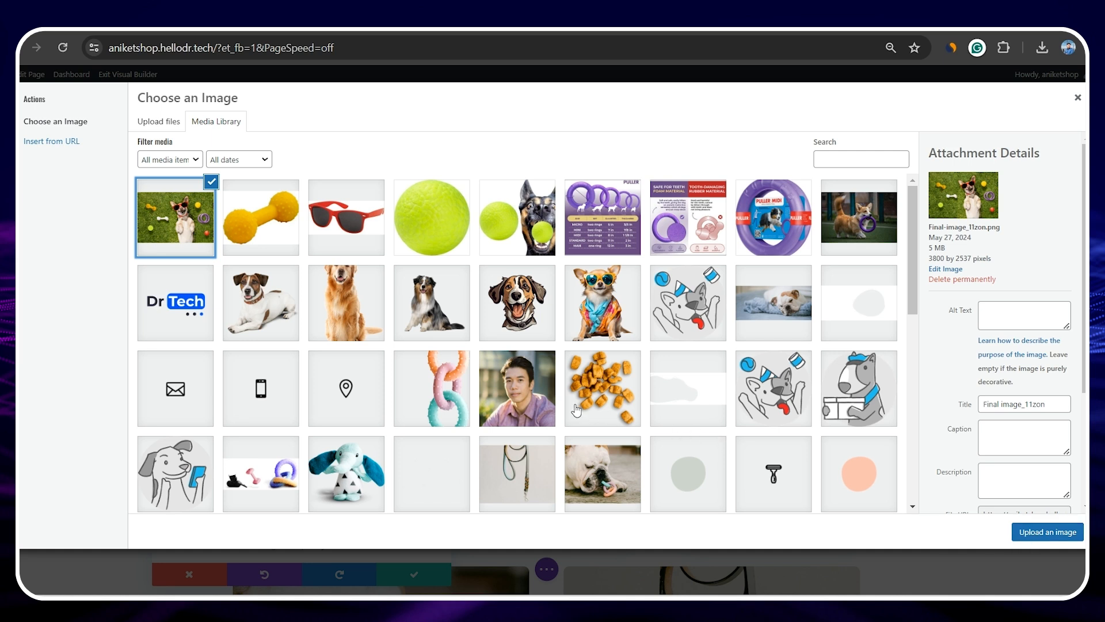
click(172, 124)
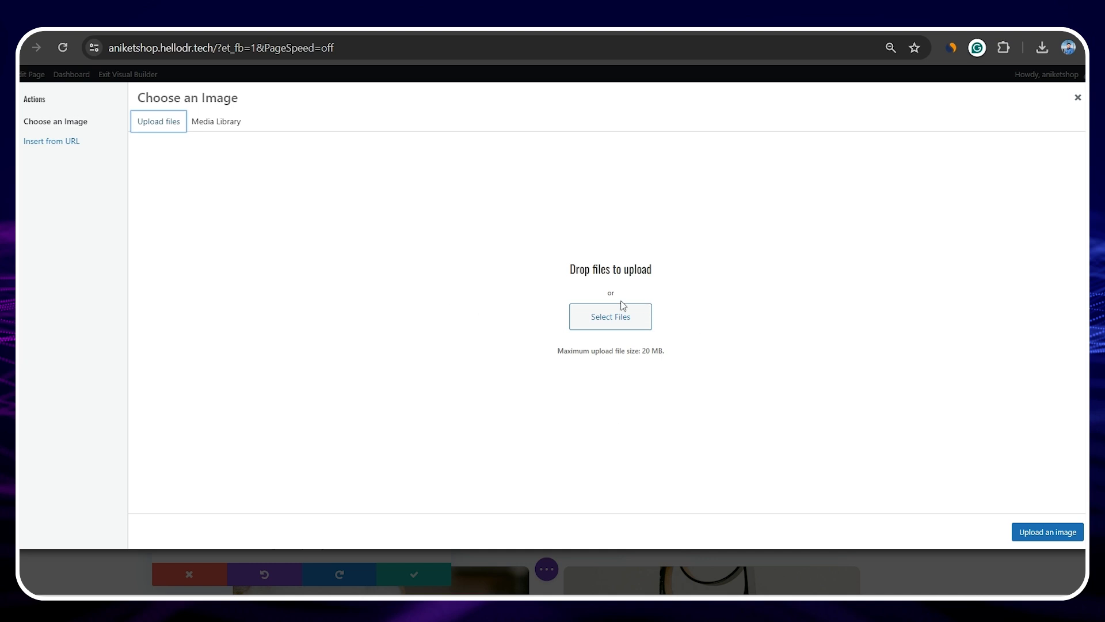
click(211, 125)
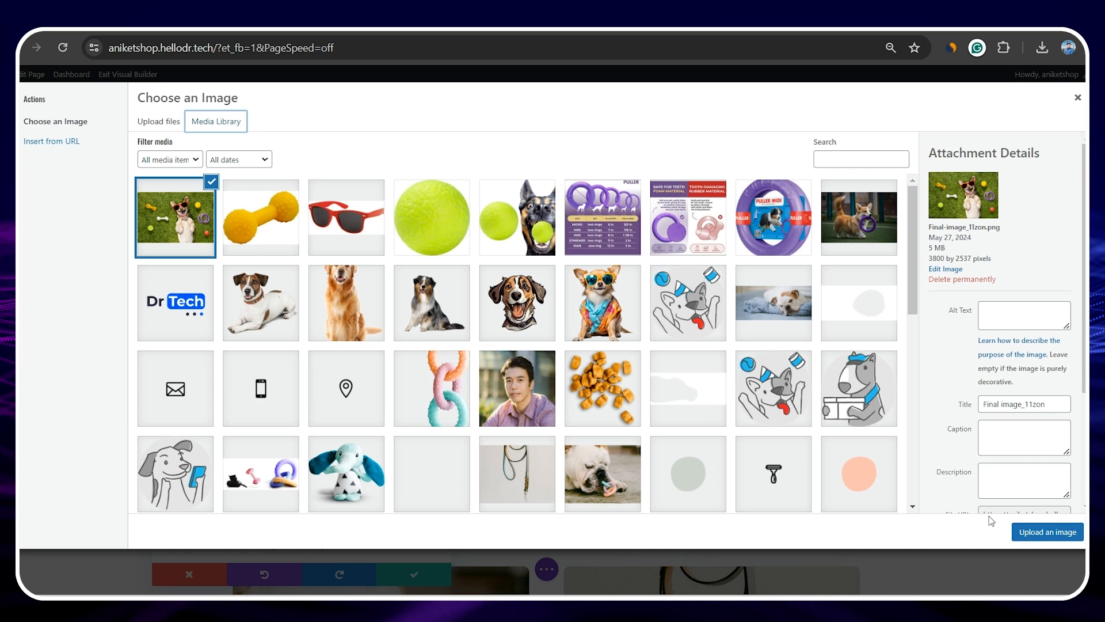
click(1019, 539)
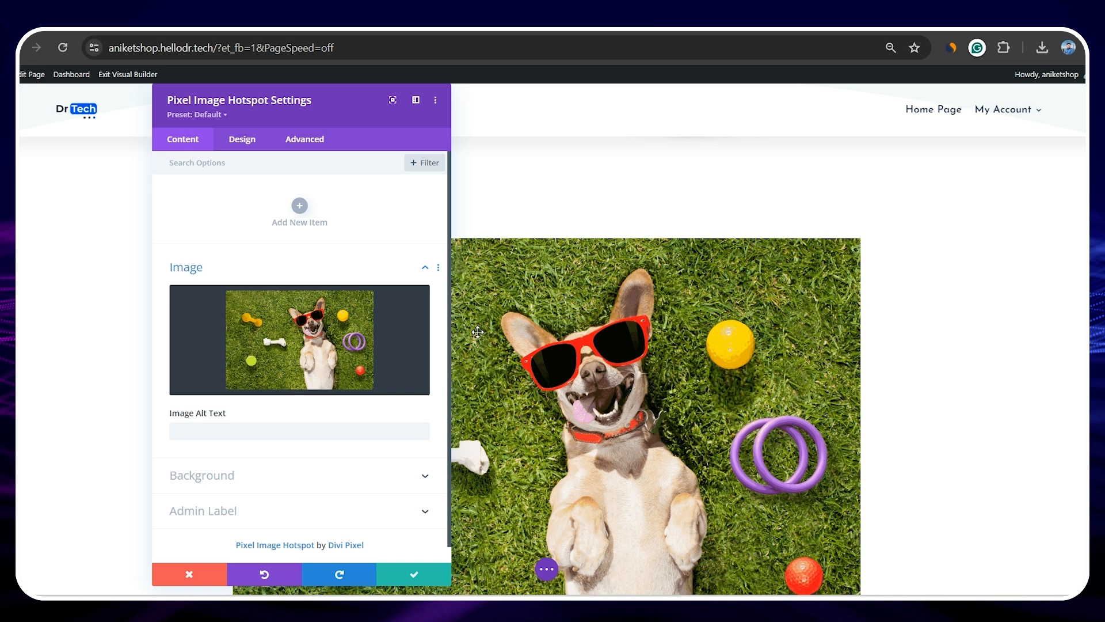
- Add a hotspot item labelled PetSafe with a custom circled-dot icon and save the module
click(297, 209)
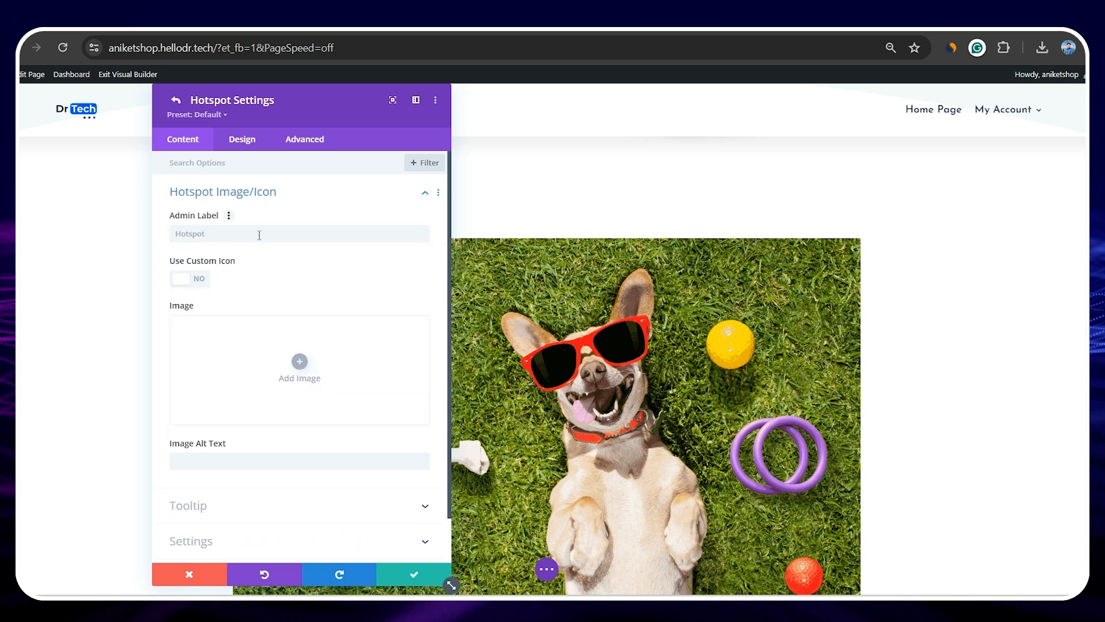
click(247, 238)
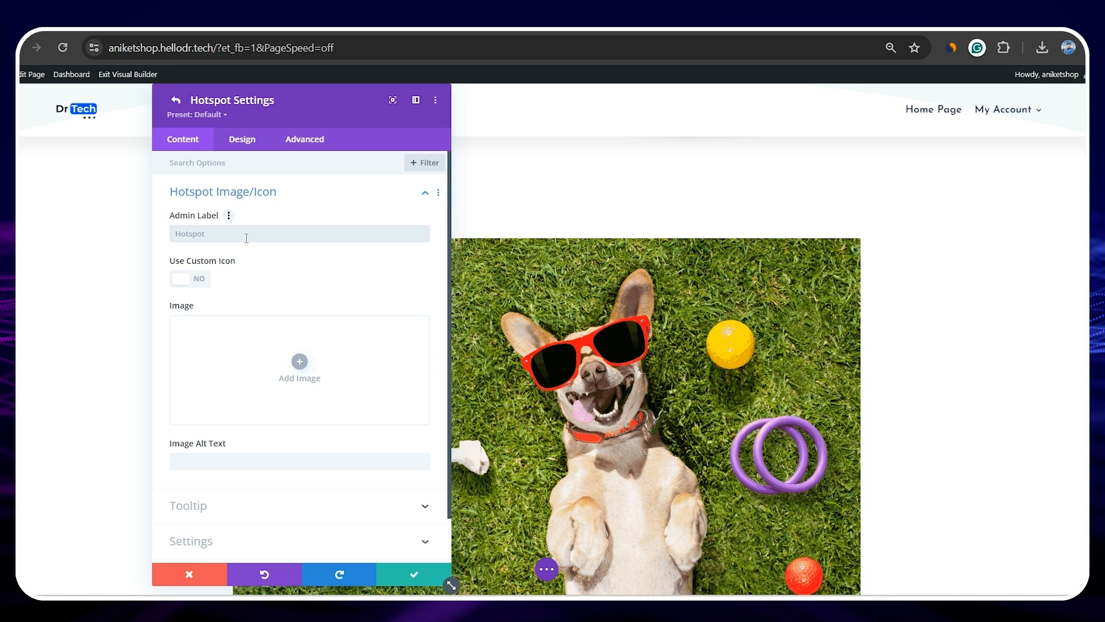
text(PetSafe)
click(199, 279)
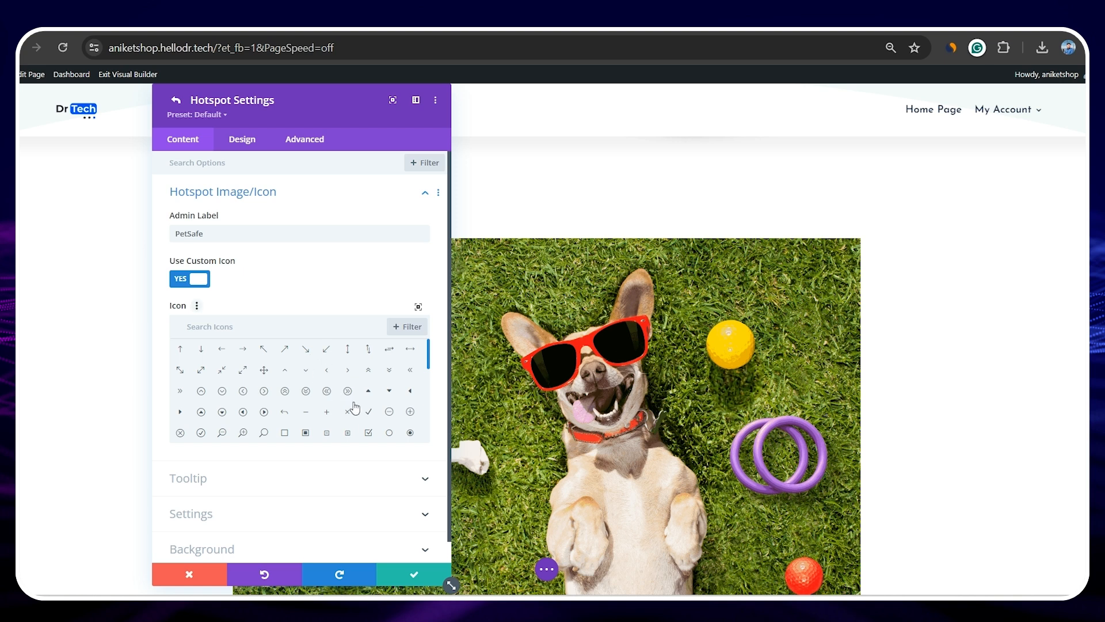
click(411, 433)
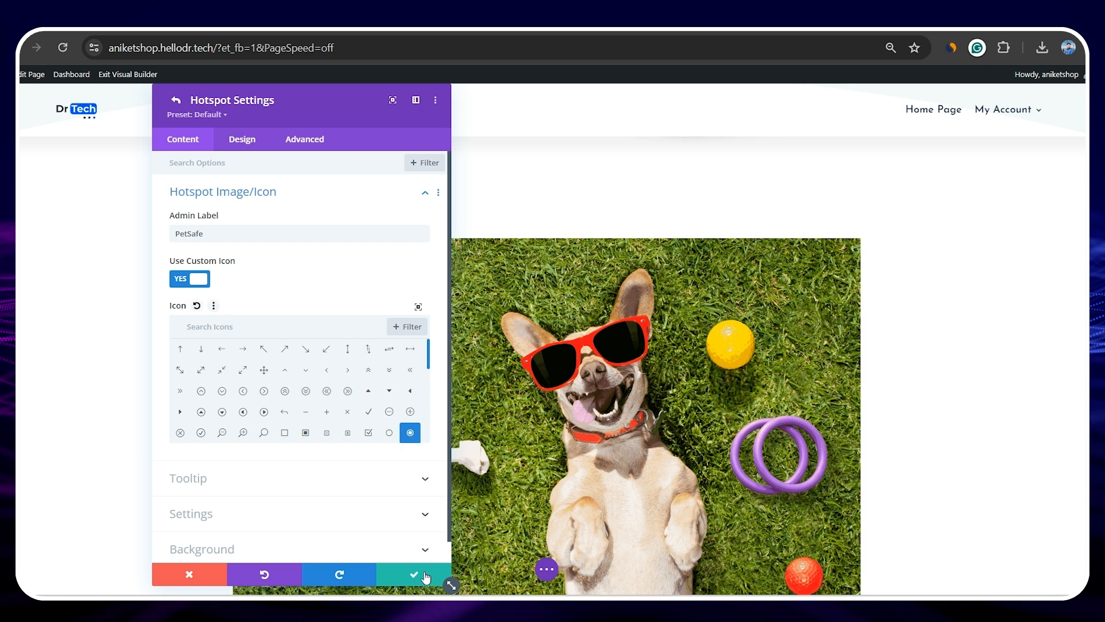
click(424, 581)
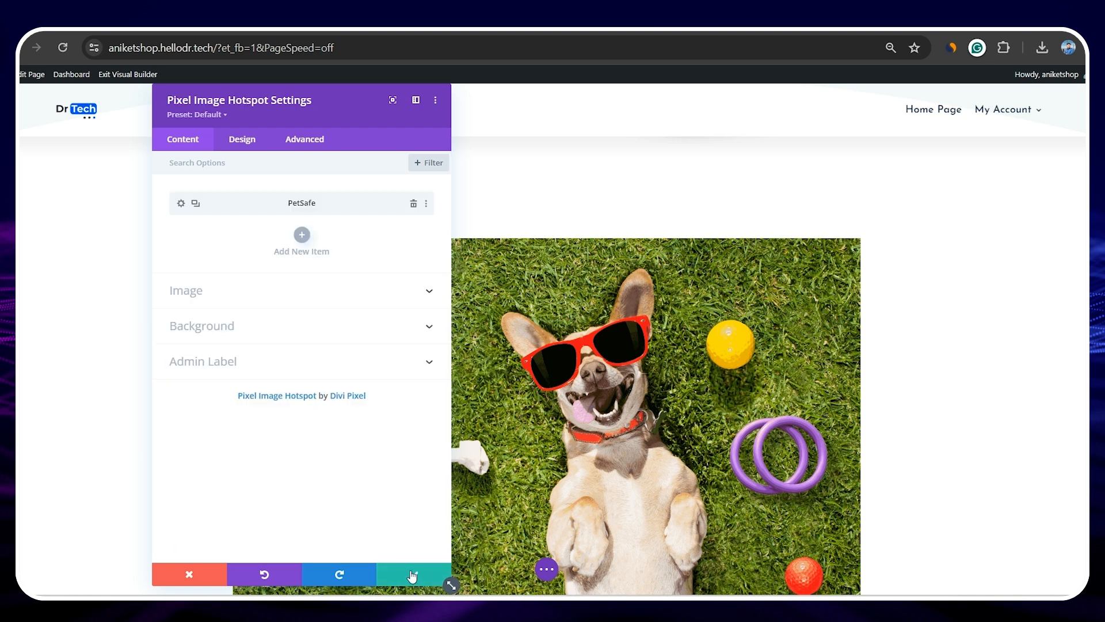
click(412, 575)
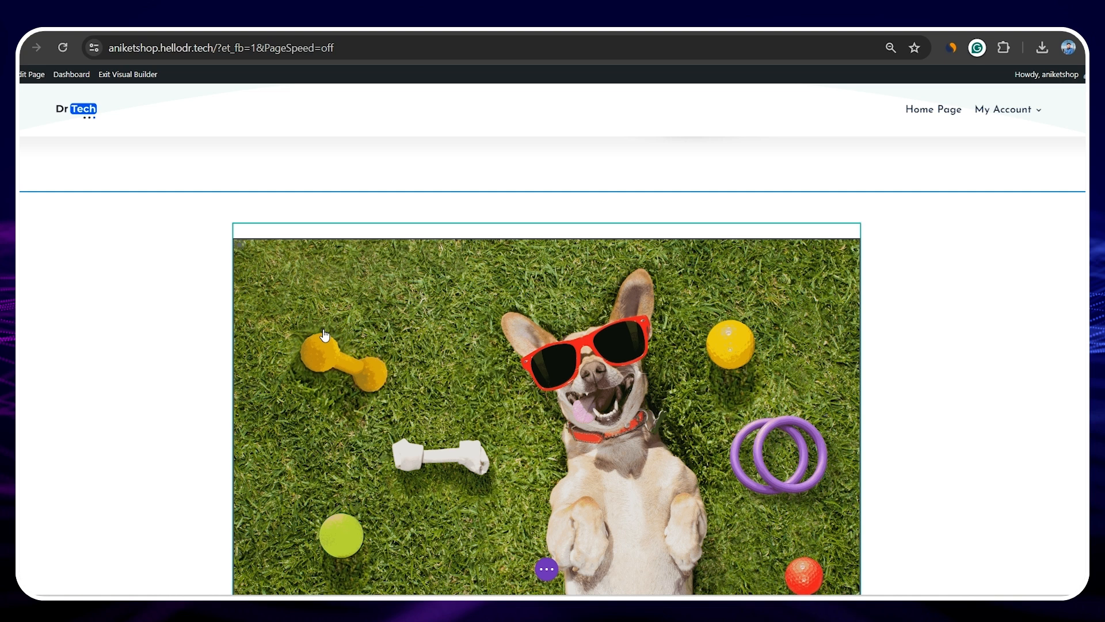
- Set the PetSafe hotspot's icon color to white and save the hotspot
click(520, 266)
click(182, 204)
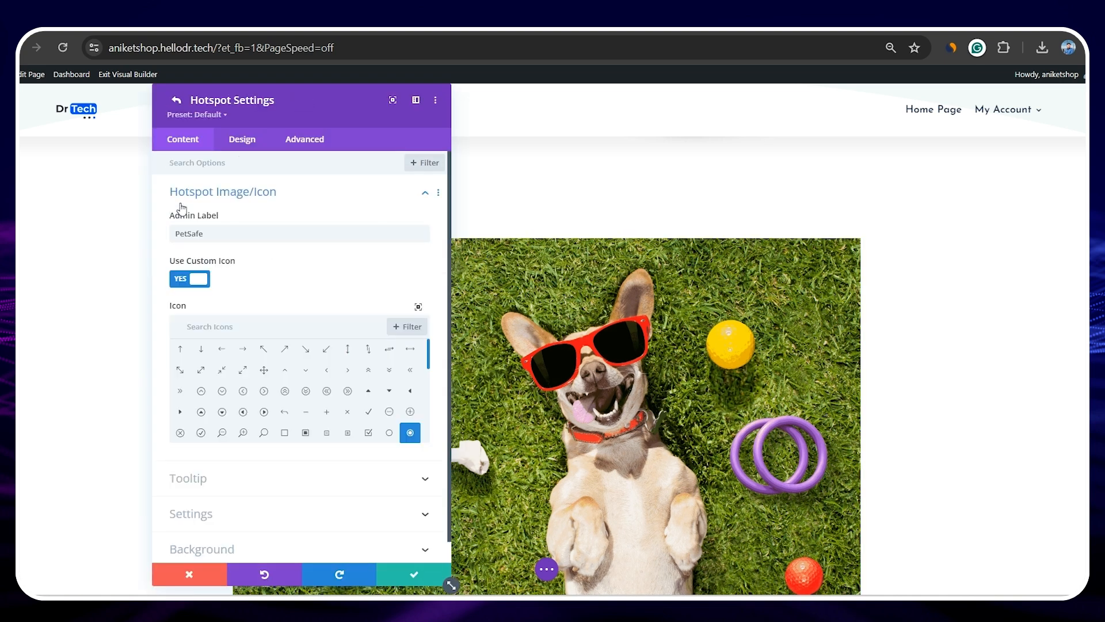
click(242, 141)
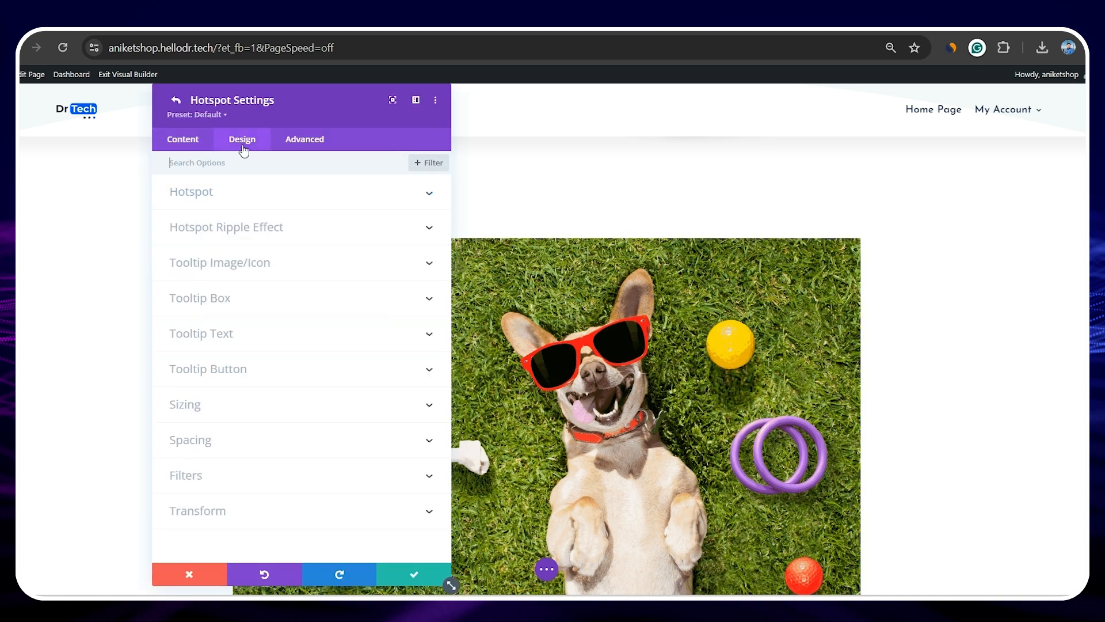
click(429, 196)
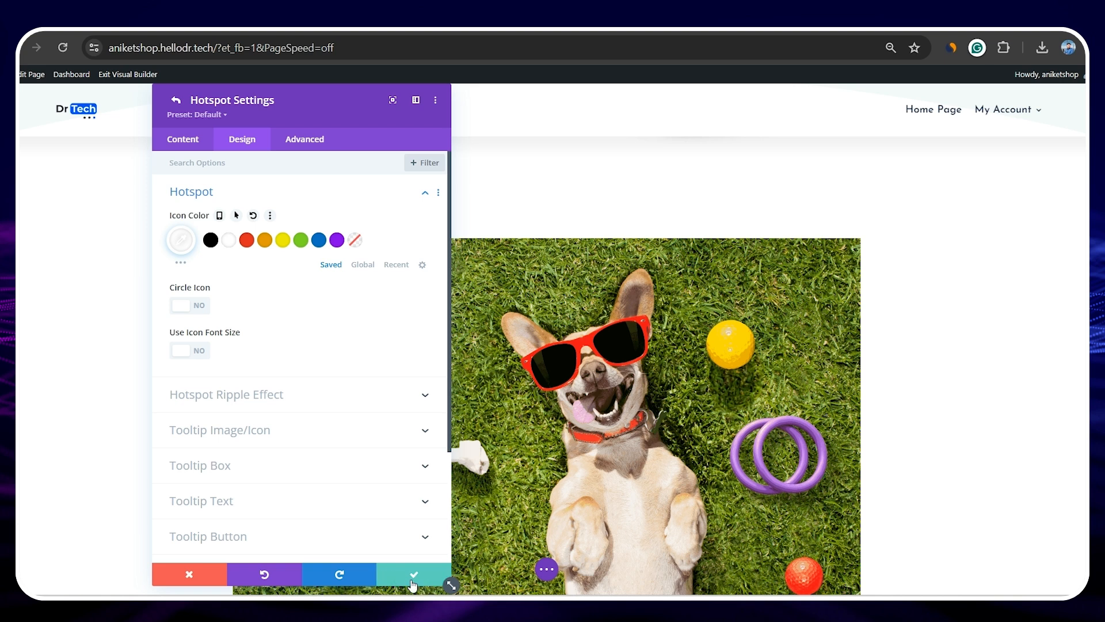
click(412, 583)
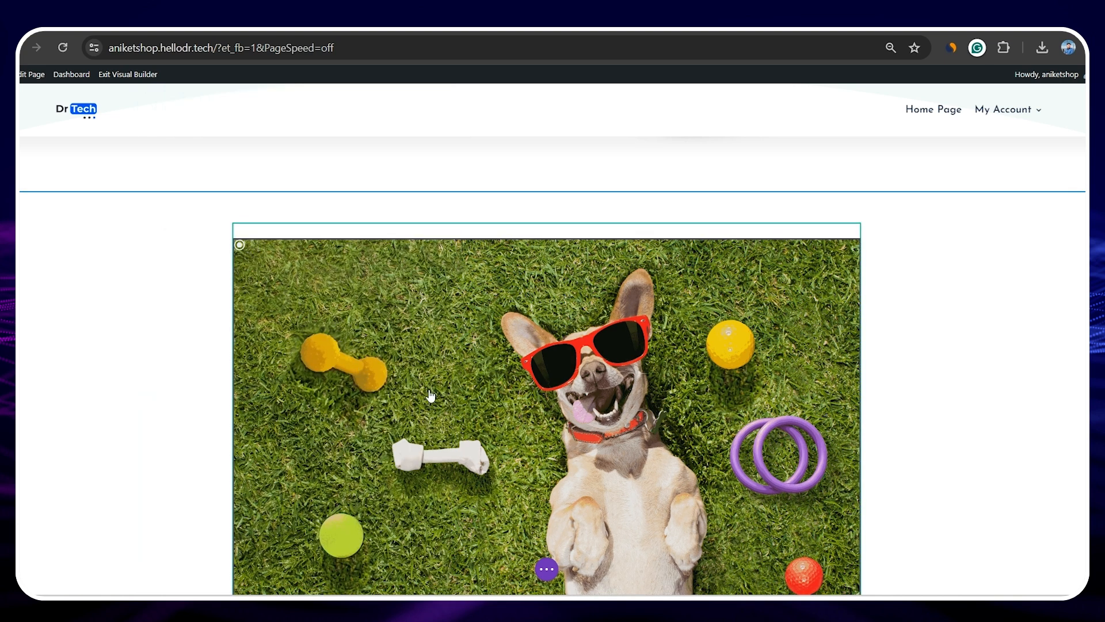
- Position the PetSafe hotspot over the purple rings at 47% vertical and 83% horizontal
click(521, 265)
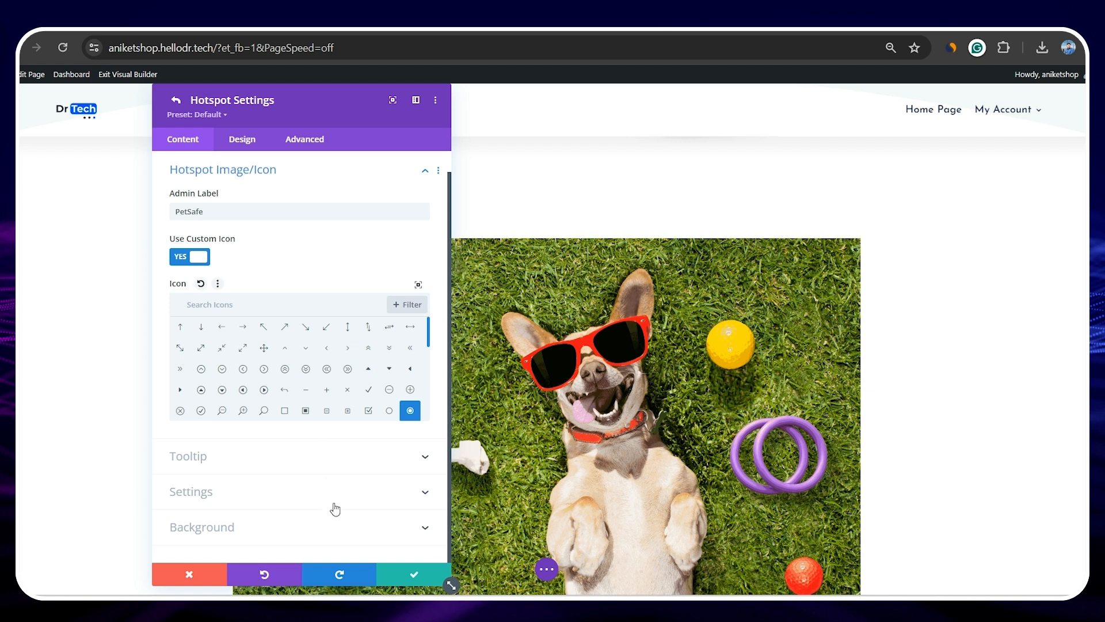
click(335, 509)
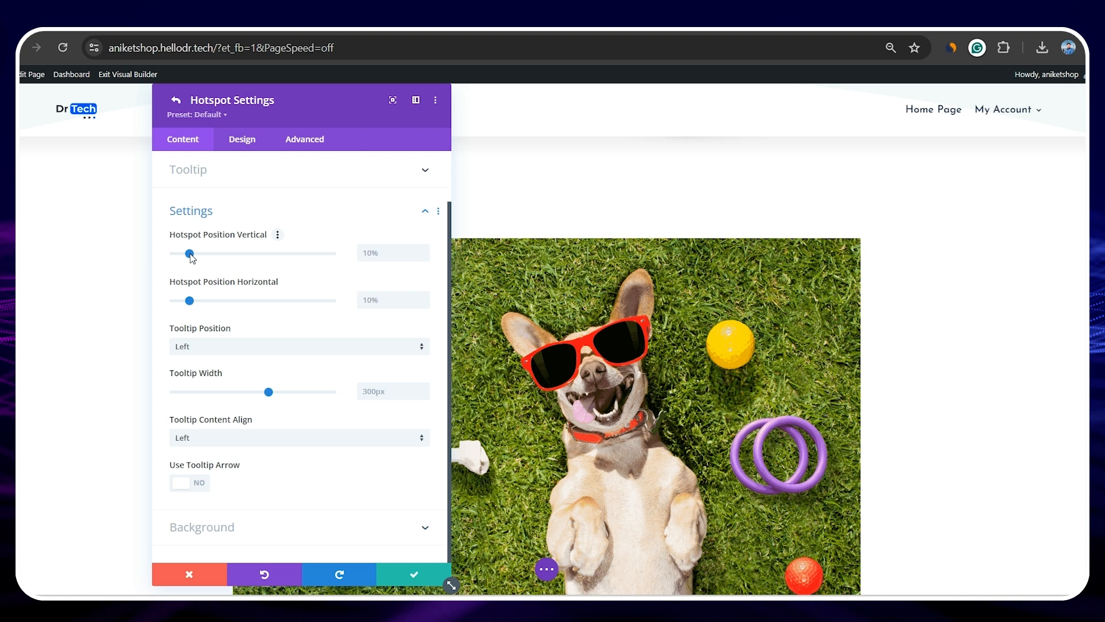
drag(191, 254, 259, 252)
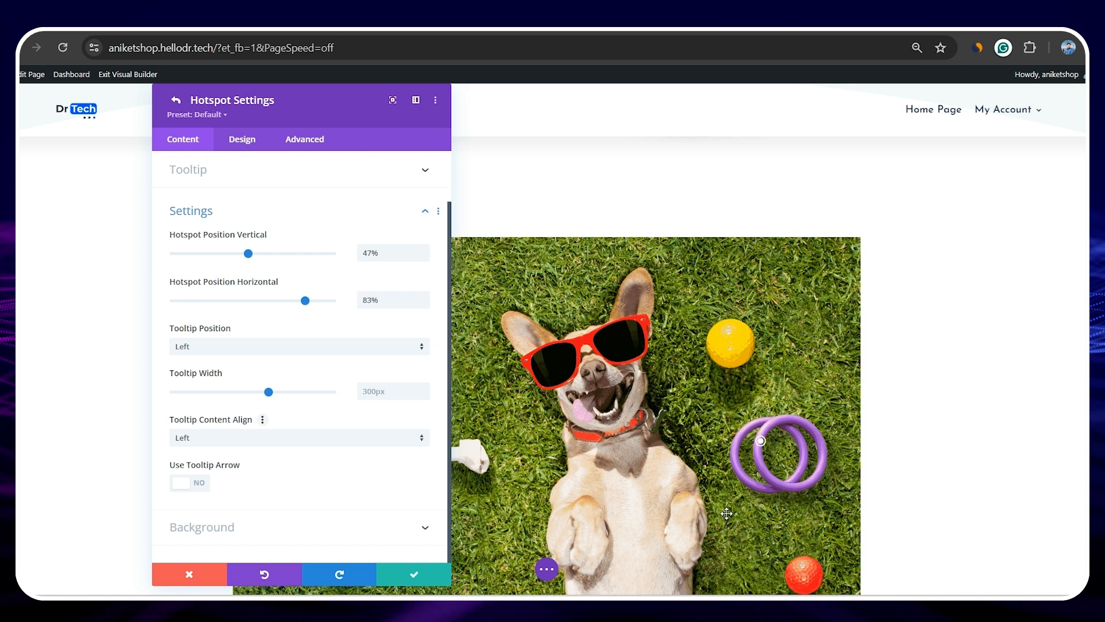
- Use Left as the PetSafe hotspot's tooltip position and enable the tooltip arrow
mouse_move(761, 443)
click(415, 352)
click(202, 483)
scroll(205, 486, down, 1)
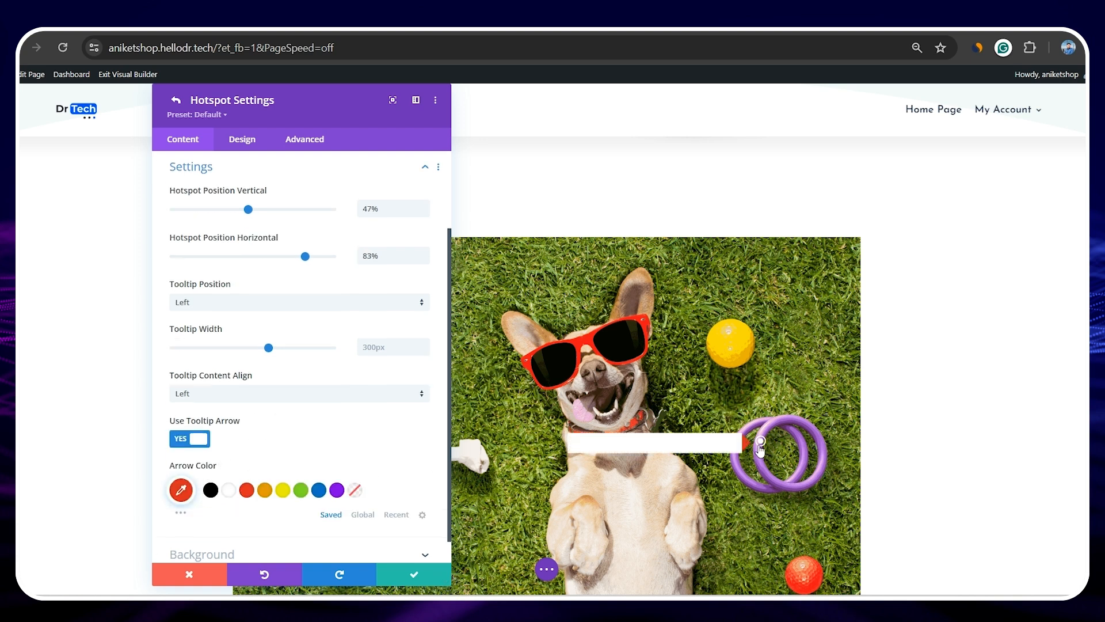
scroll(312, 433, down, 1)
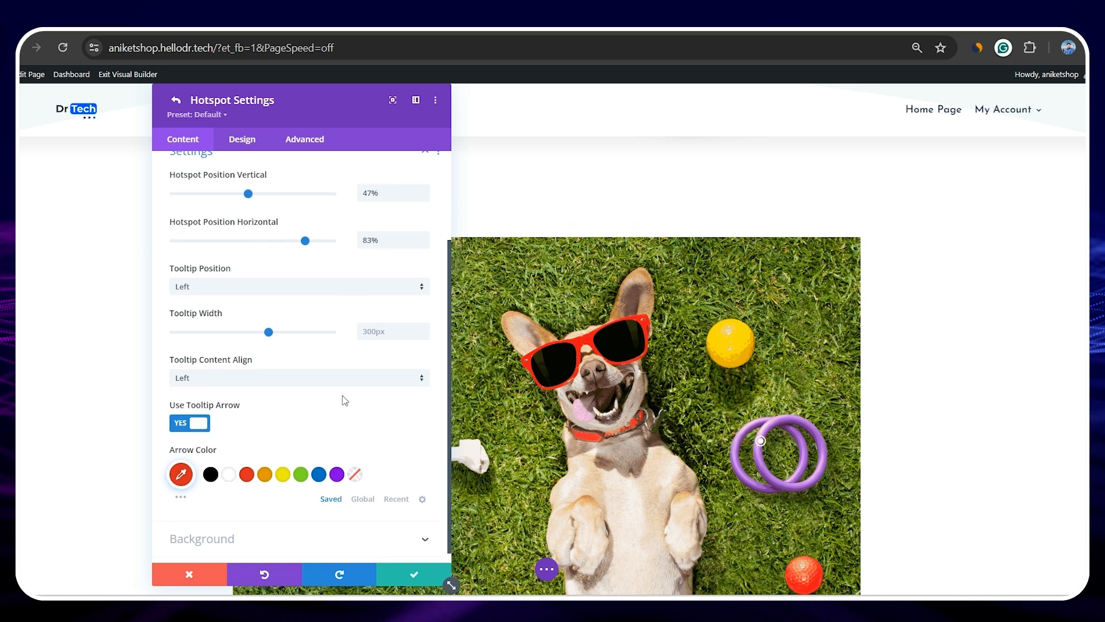
- Keep the PetSafe hotspot's icon white, put it in a black circle, and turn on its icon font size option
click(246, 140)
click(432, 194)
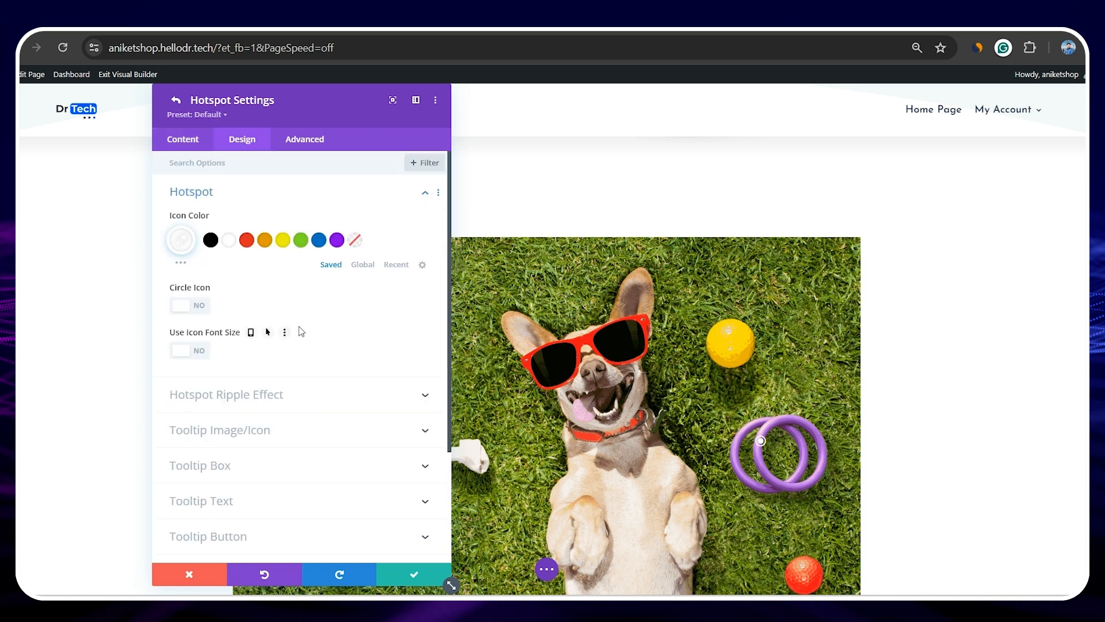
click(282, 240)
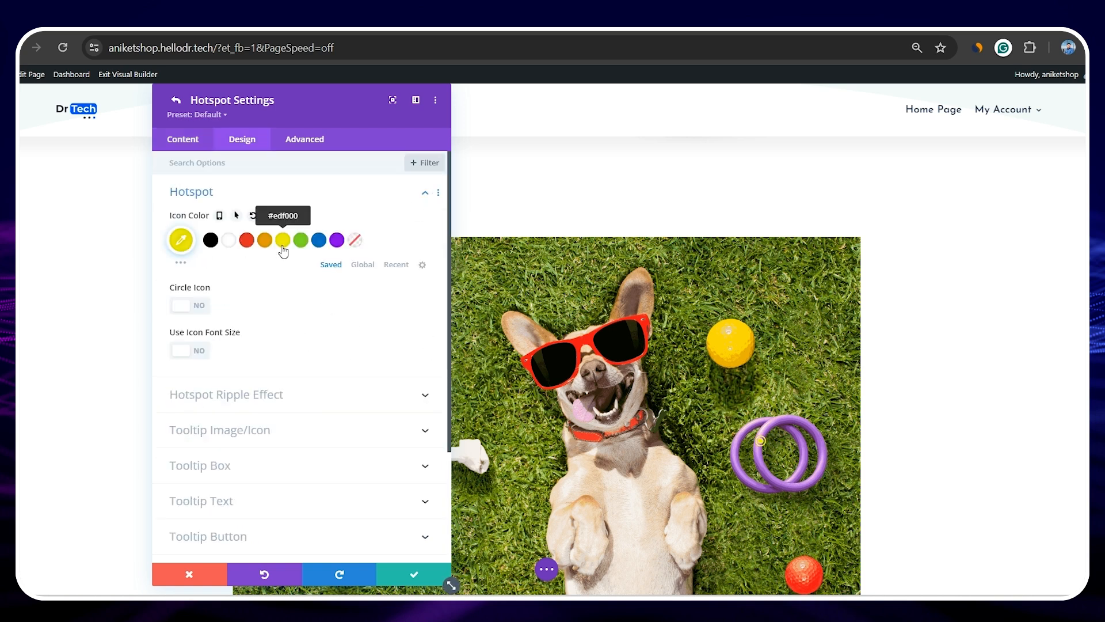
click(228, 240)
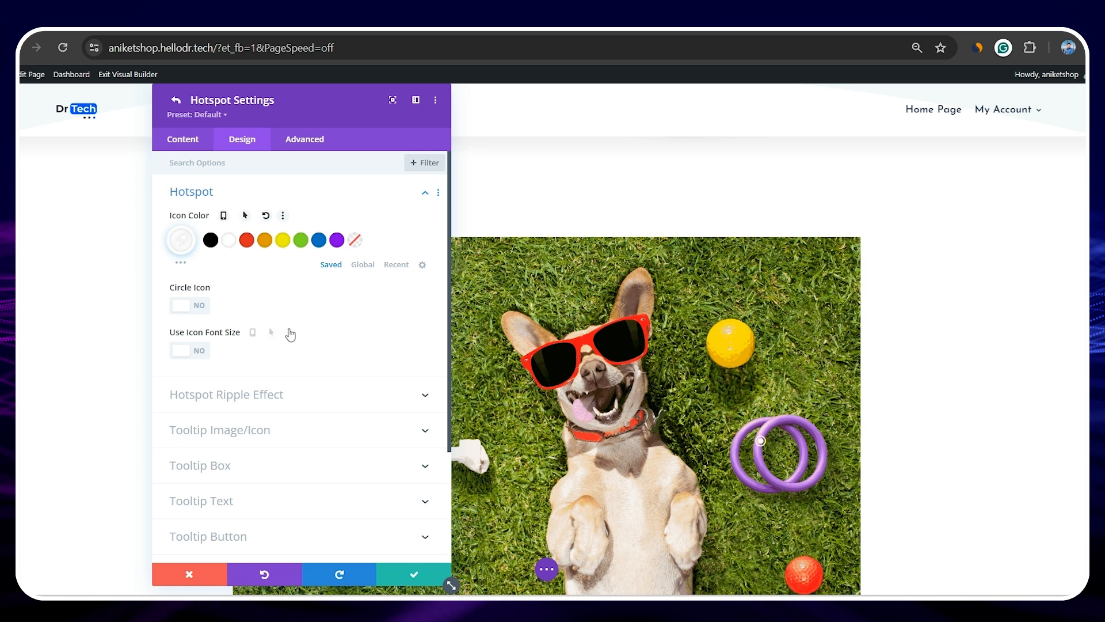
click(199, 306)
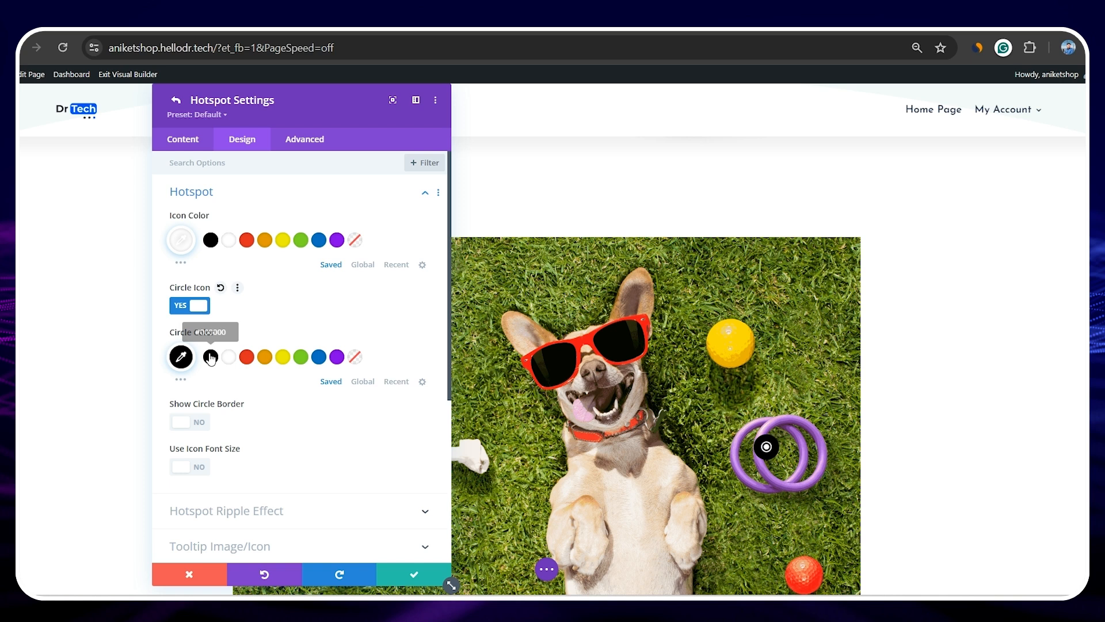
scroll(256, 438, down, 1)
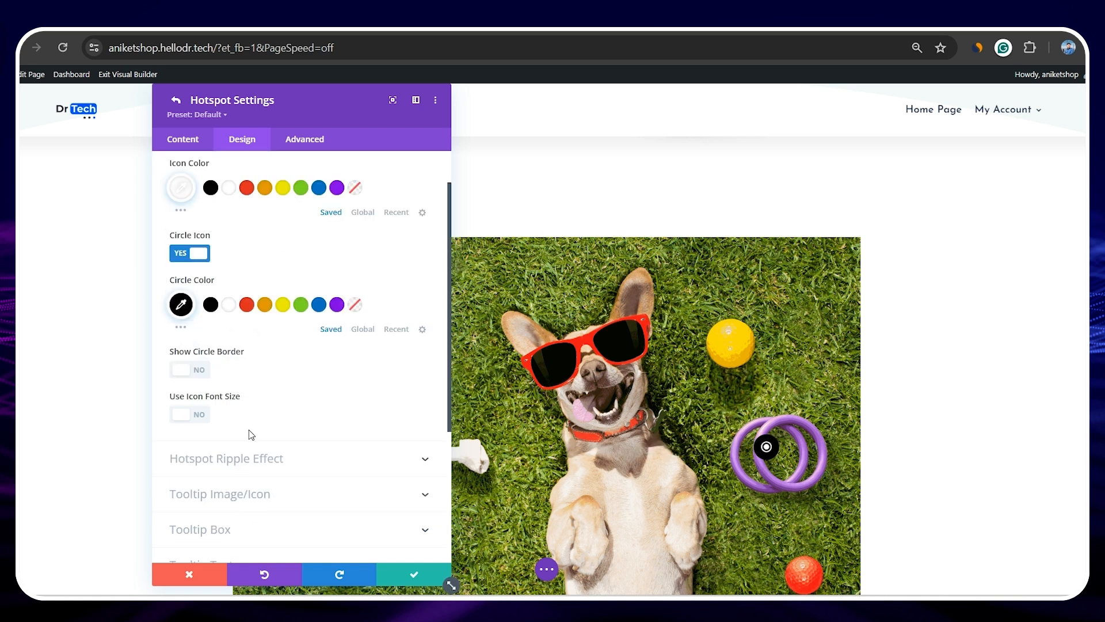
click(196, 414)
- Enable the ripple effect on the PetSafe hotspot and set the ripple color to red
mouse_move(235, 460)
mouse_down()
mouse_move(288, 465)
mouse_move(223, 463)
mouse_up()
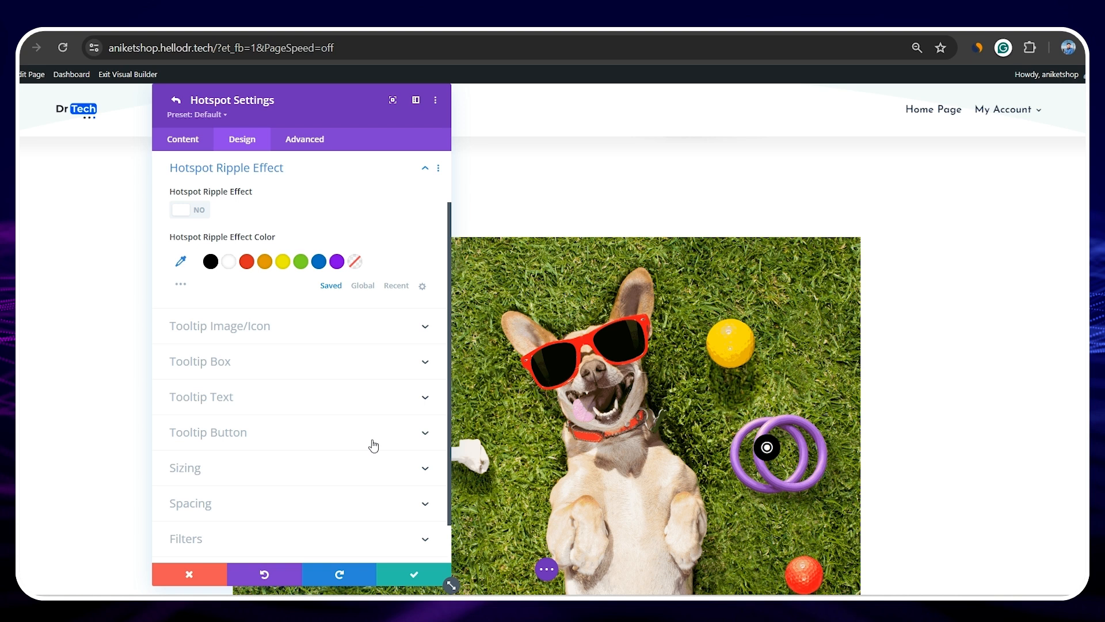
click(201, 211)
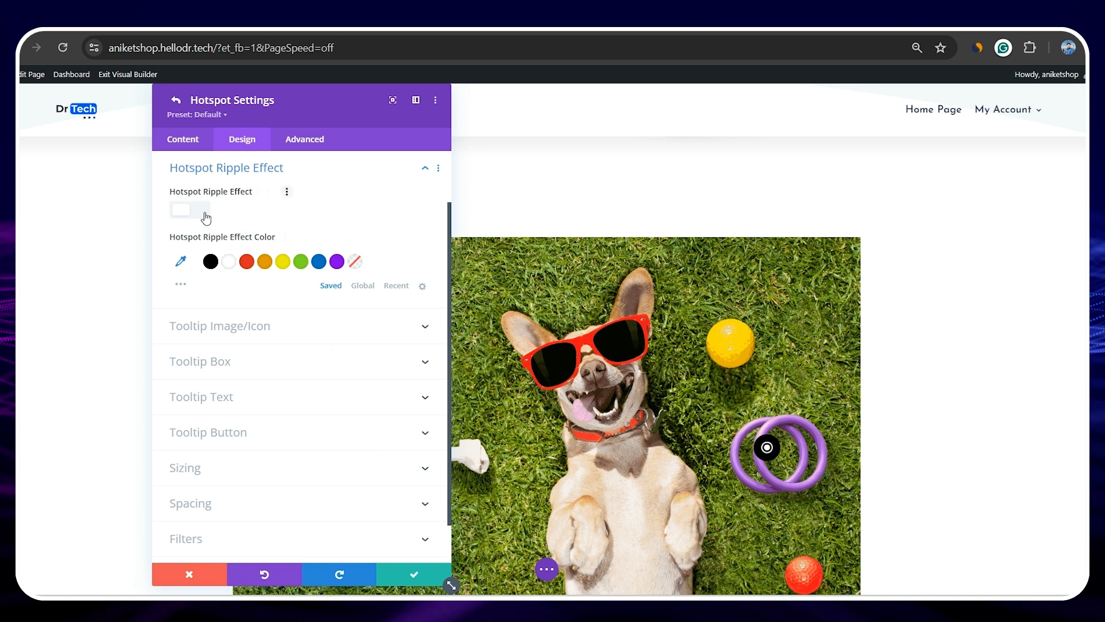
click(247, 262)
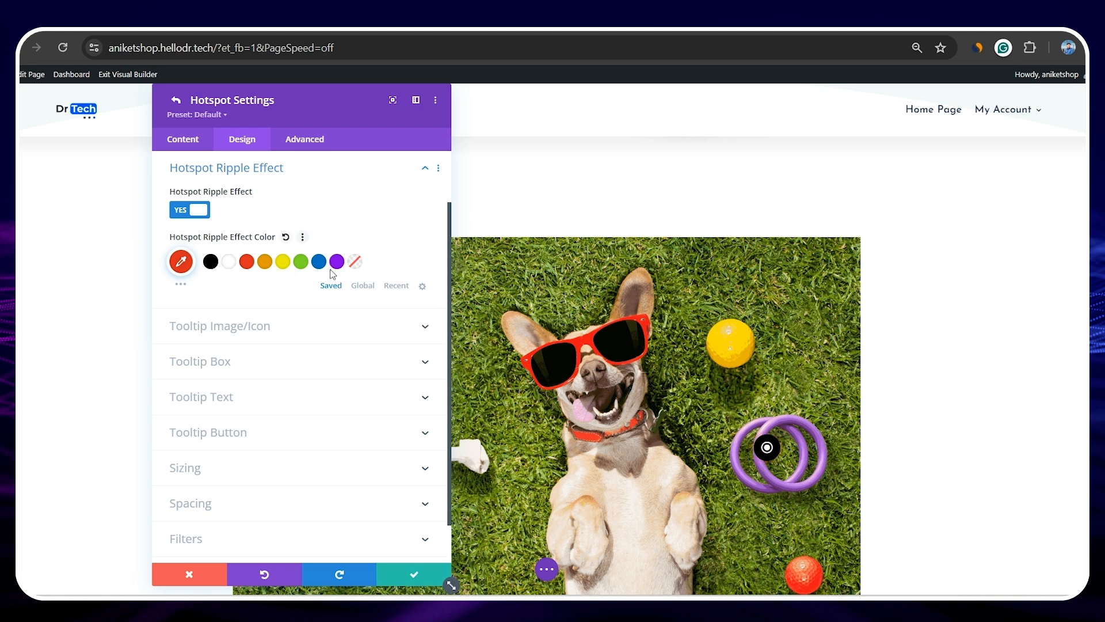
- Reposition the PetSafe hotspot on the purple rings at 45% vertical and 82% horizontal
click(176, 141)
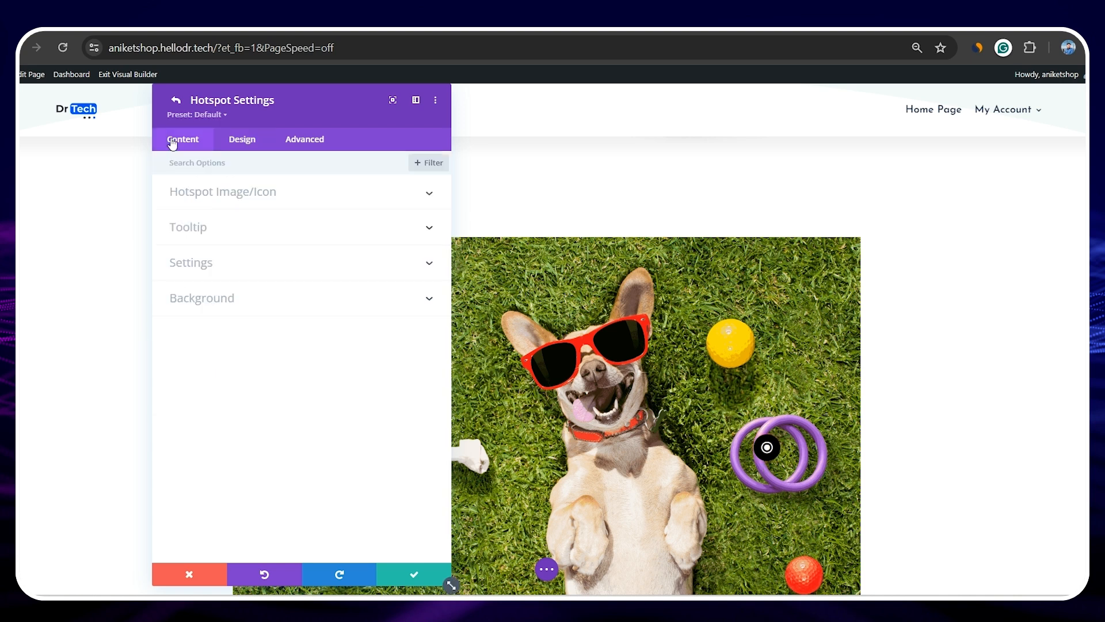
click(350, 268)
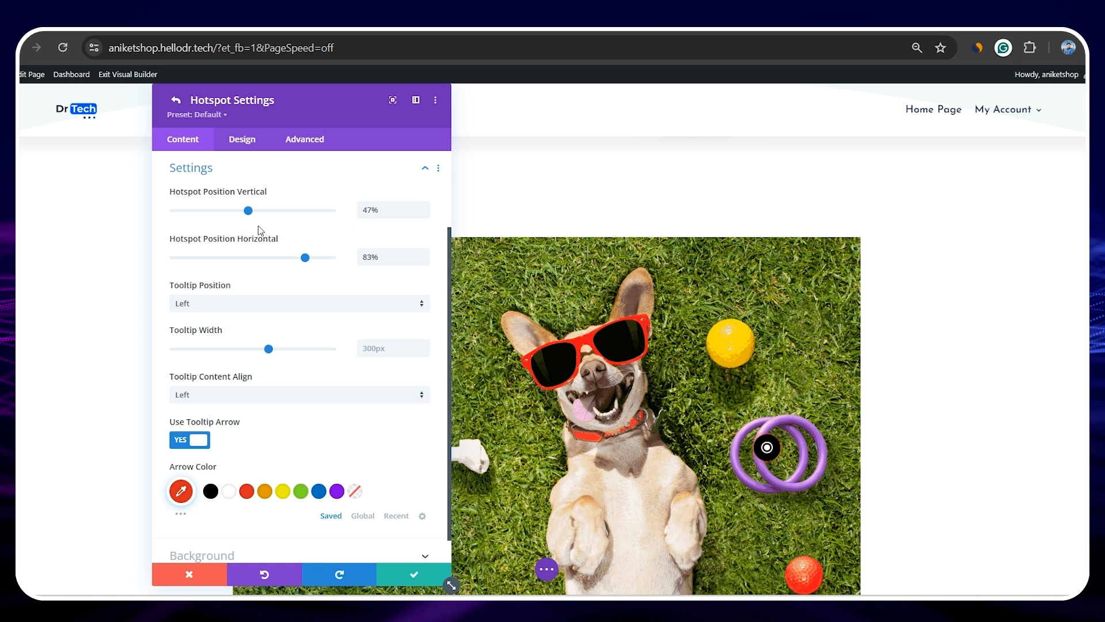
drag(247, 212, 244, 212)
drag(305, 258, 304, 258)
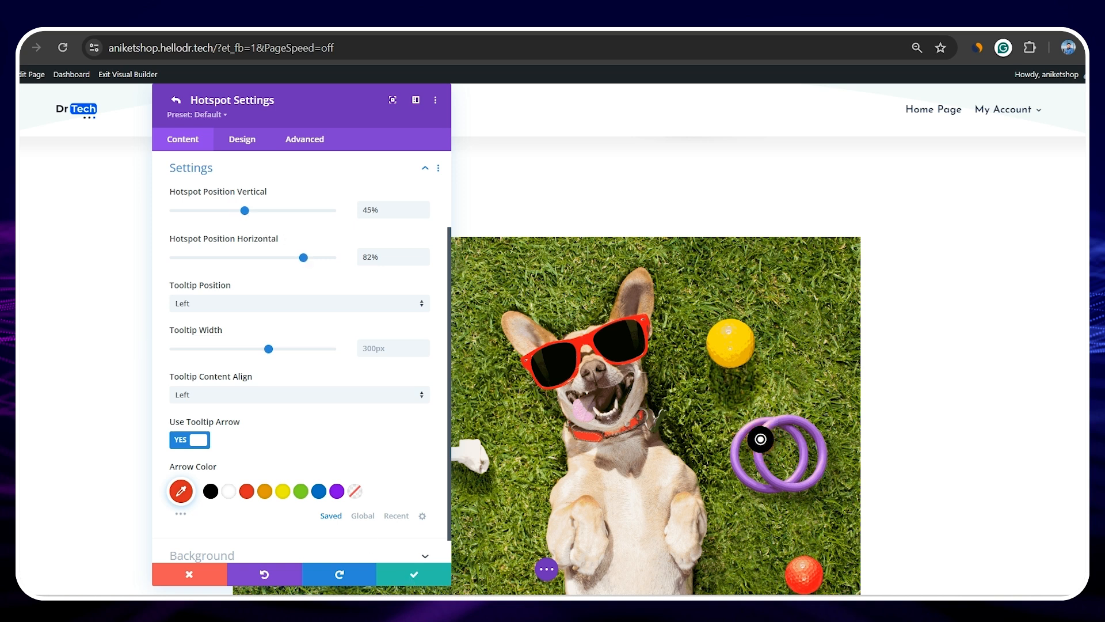
click(424, 168)
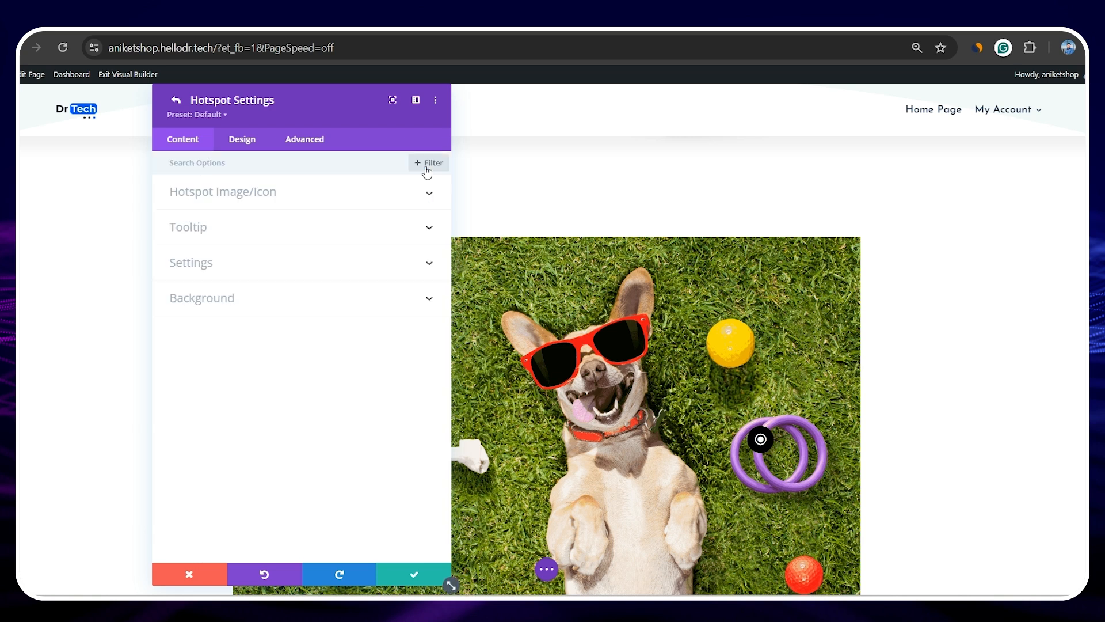
- Keep the tooltip's content type as Default with no tooltip icon, and add product-toy.jpg from the media library as its image
click(431, 241)
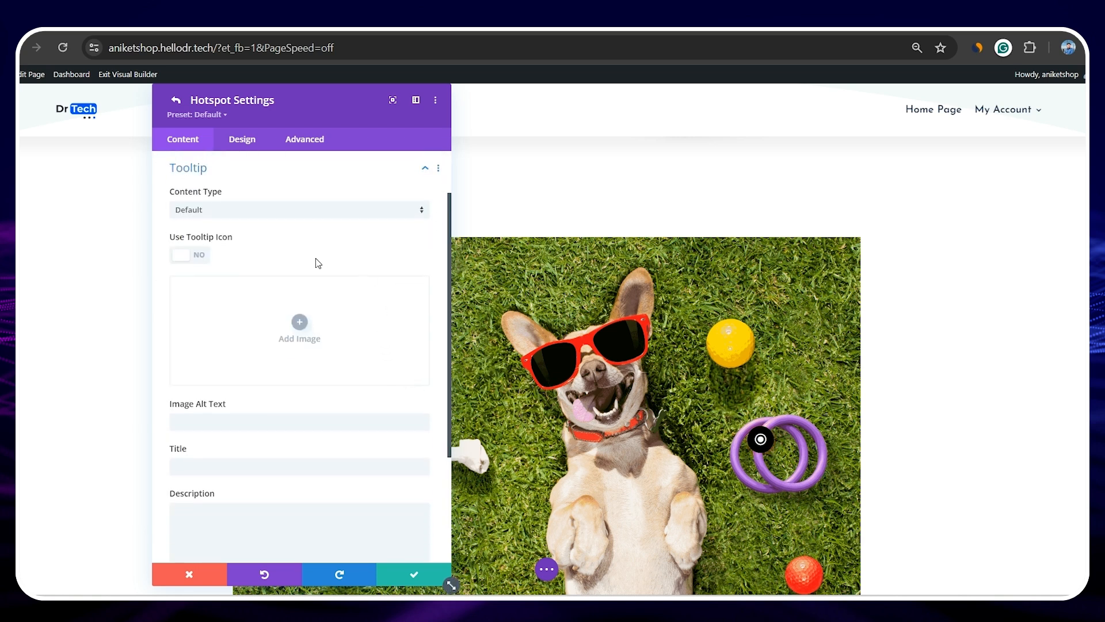
click(382, 210)
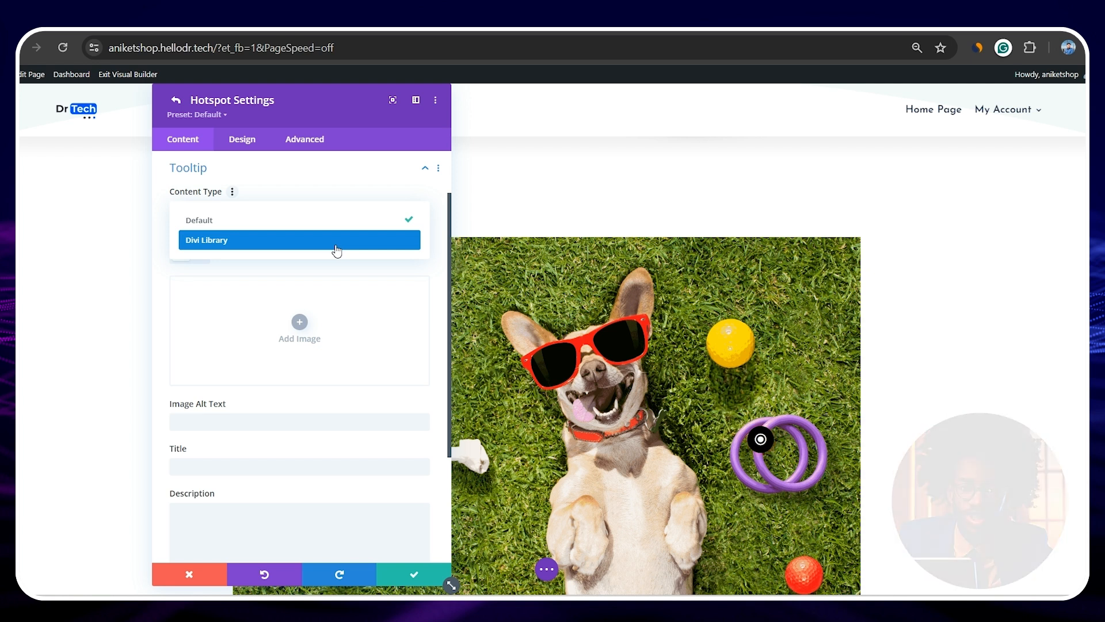
click(285, 221)
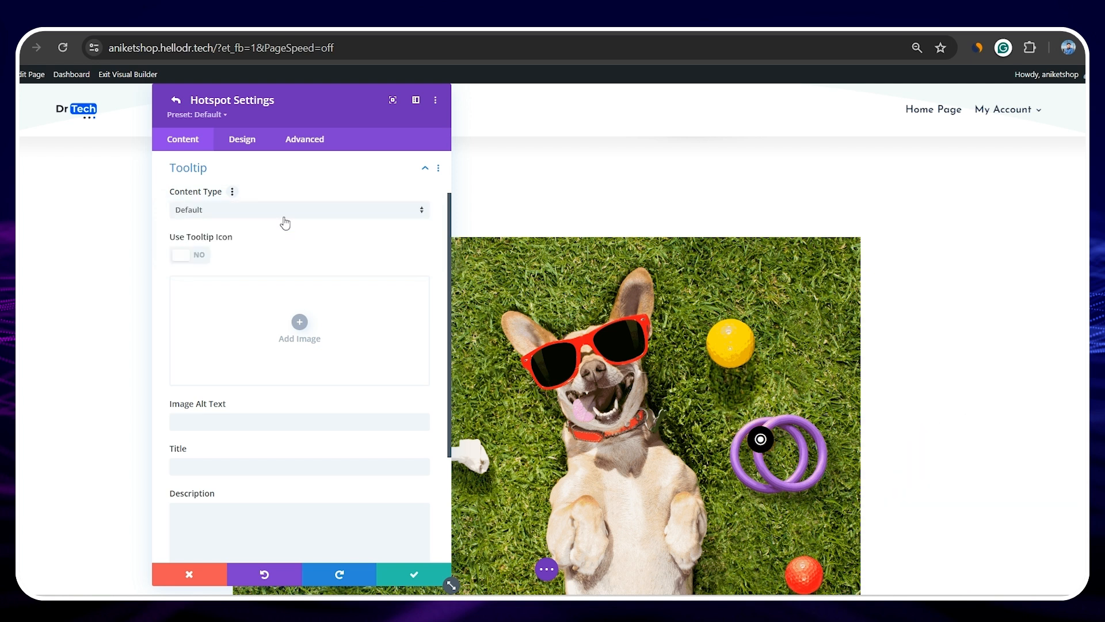
click(198, 256)
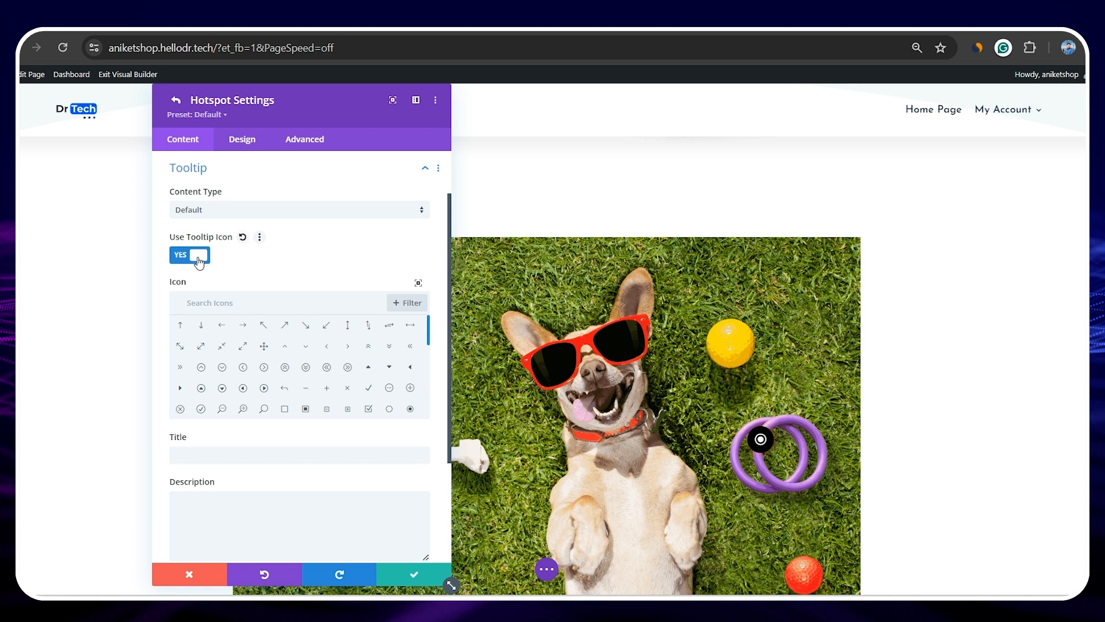
click(198, 256)
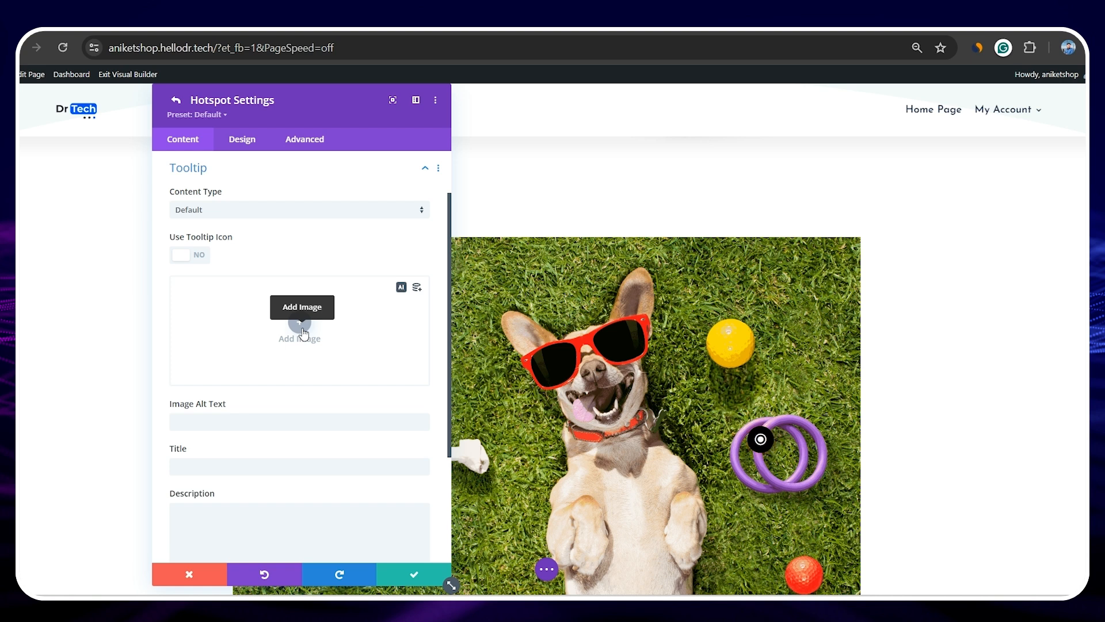
click(304, 334)
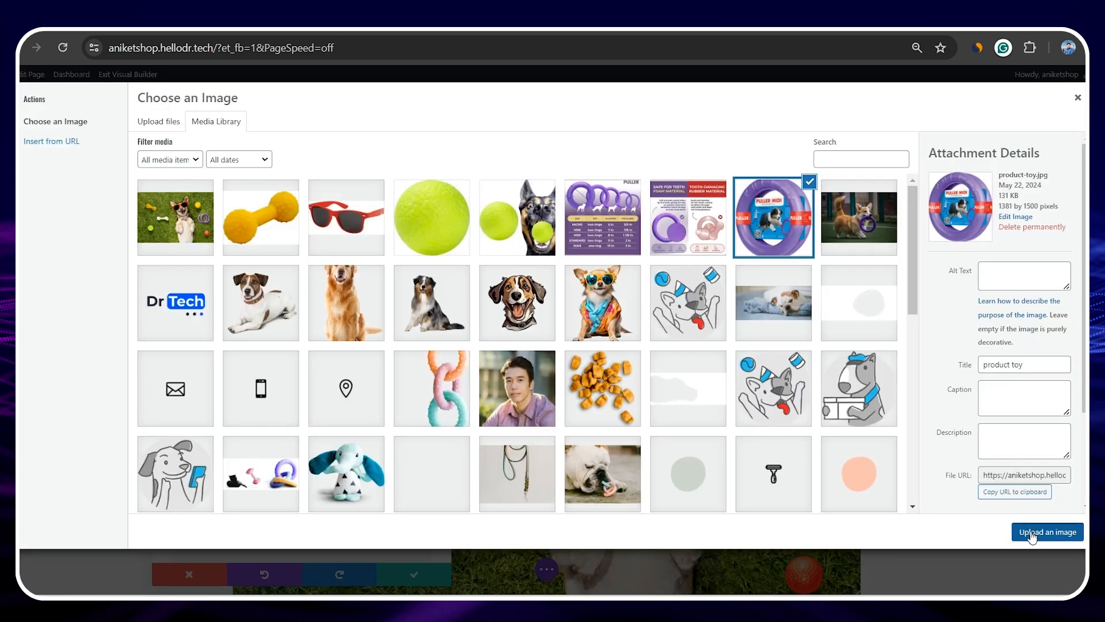
click(1046, 530)
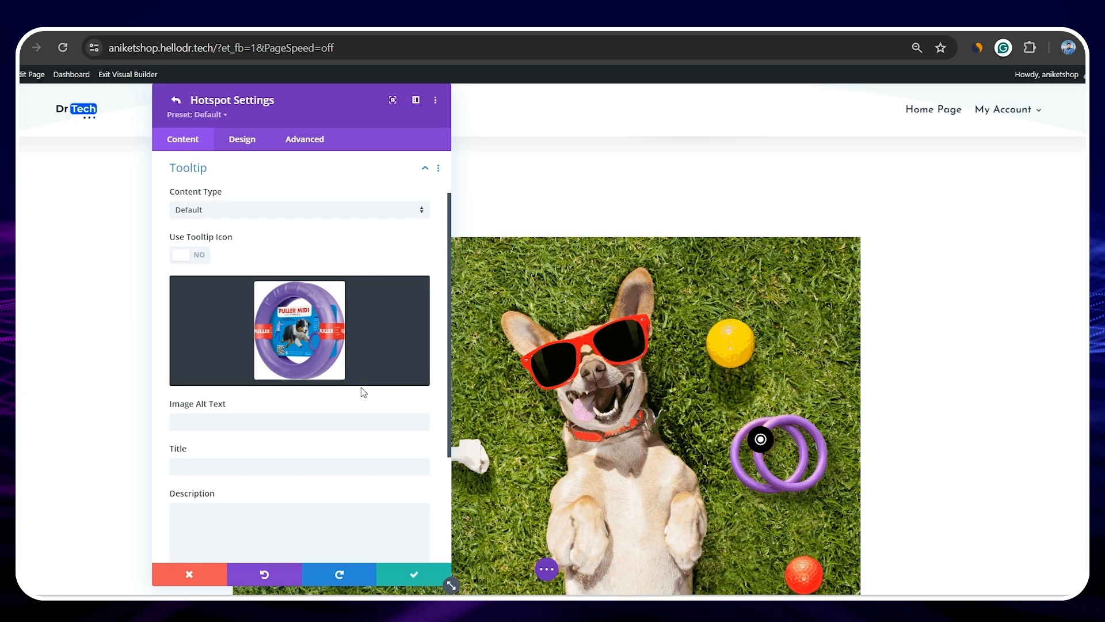
- Give the tooltip the title PetSafe and the description €25
click(221, 421)
click(247, 466)
text(PetSafe)
scroll(300, 485, down, 1)
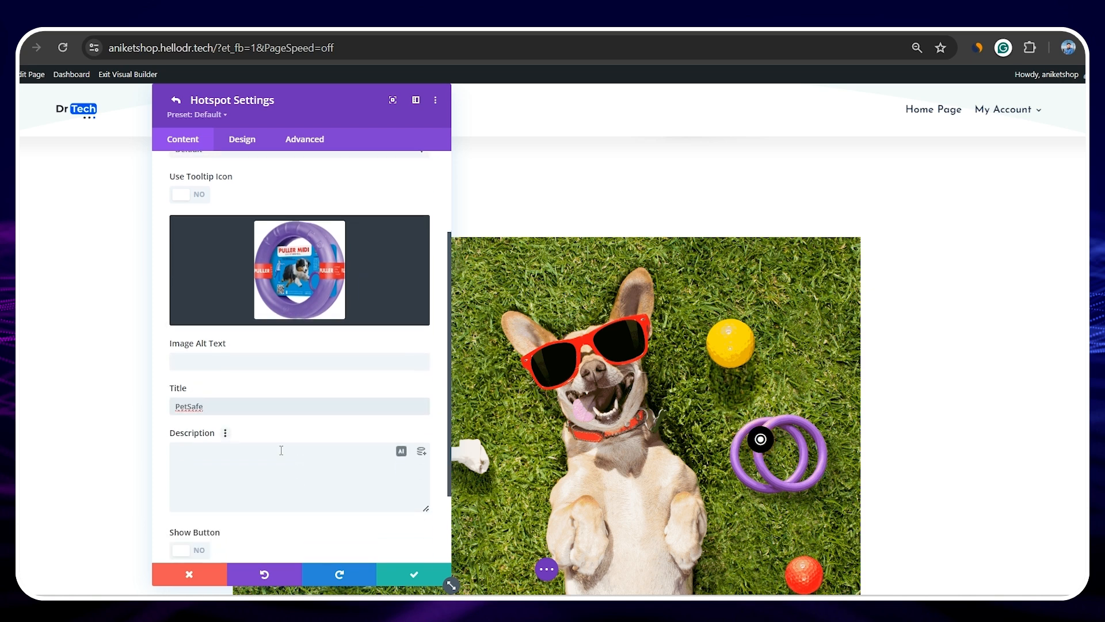
click(281, 449)
text(€25)
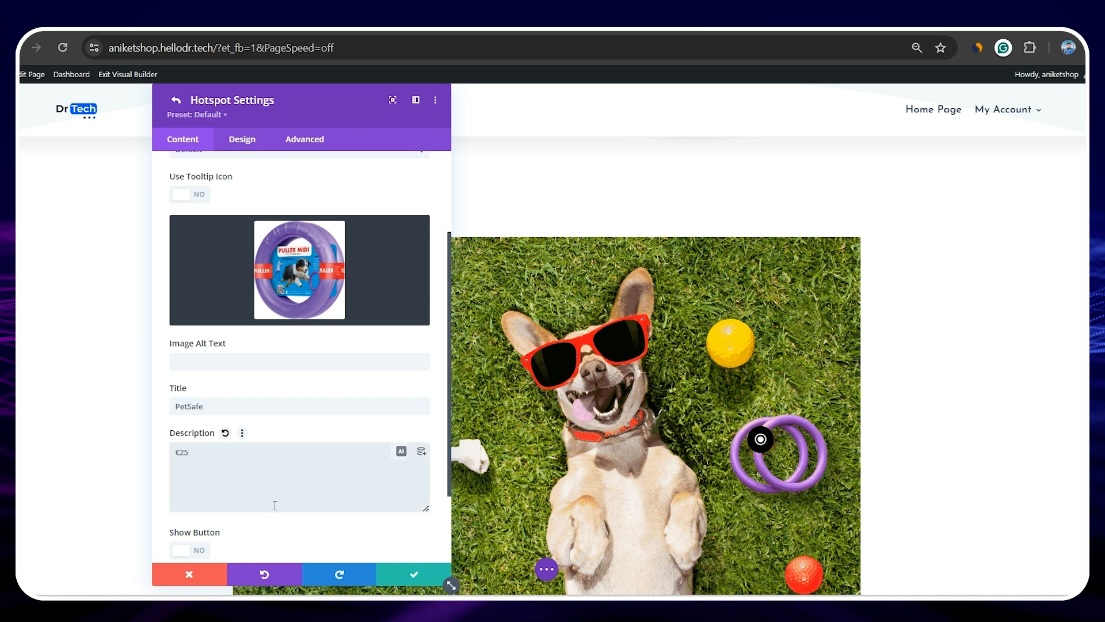
- Enable the tooltip button and set its text to Buy Now
scroll(282, 541, down, 1)
click(205, 490)
scroll(357, 477, down, 2)
click(256, 431)
text(Buy Now)
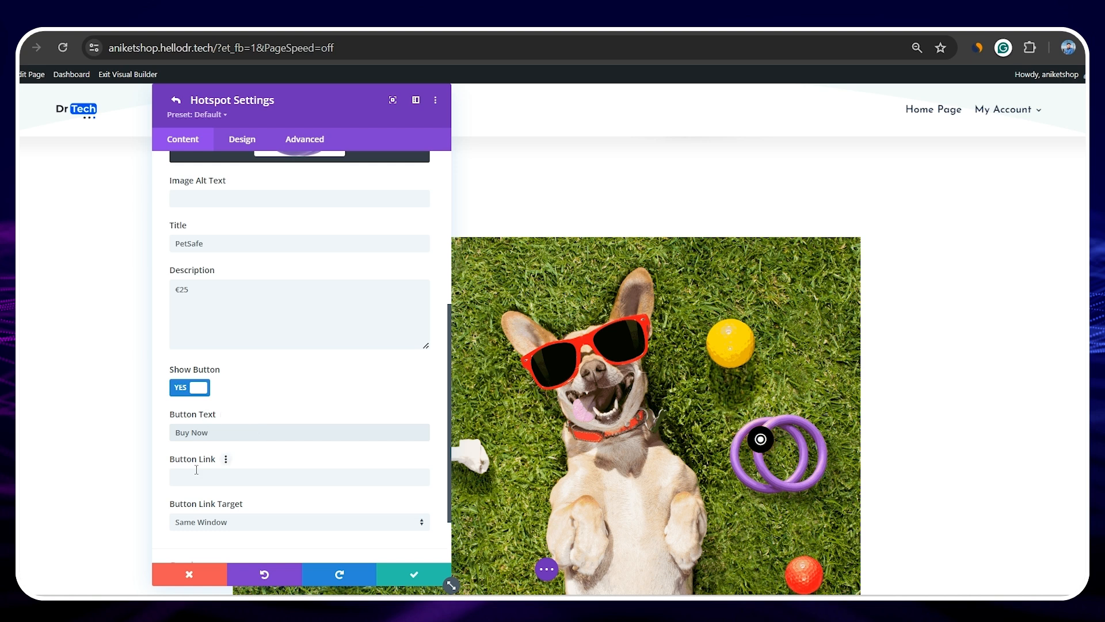
- Open the store dashboard in a new tab and open the PetsSafe product from the list of all products
right_click(71, 74)
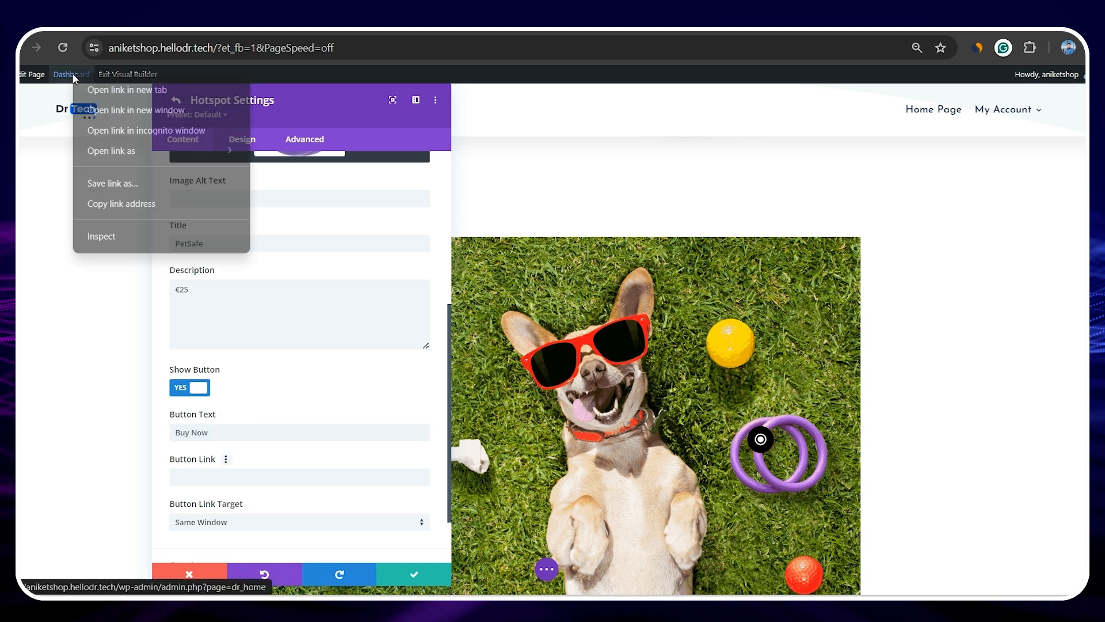
click(130, 89)
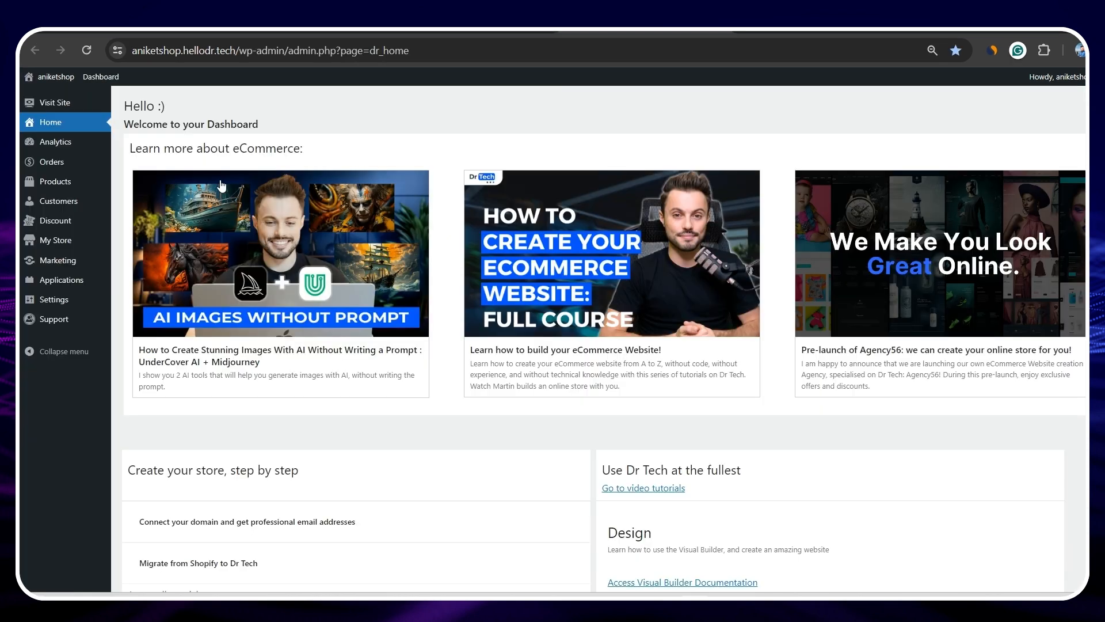
mouse_move(58, 180)
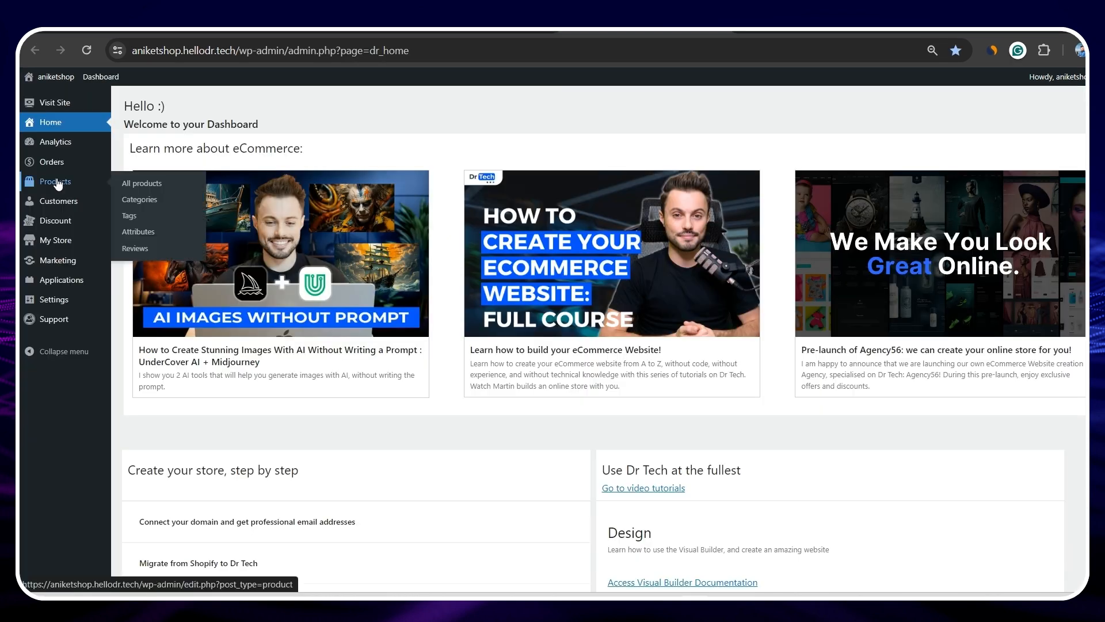
click(148, 183)
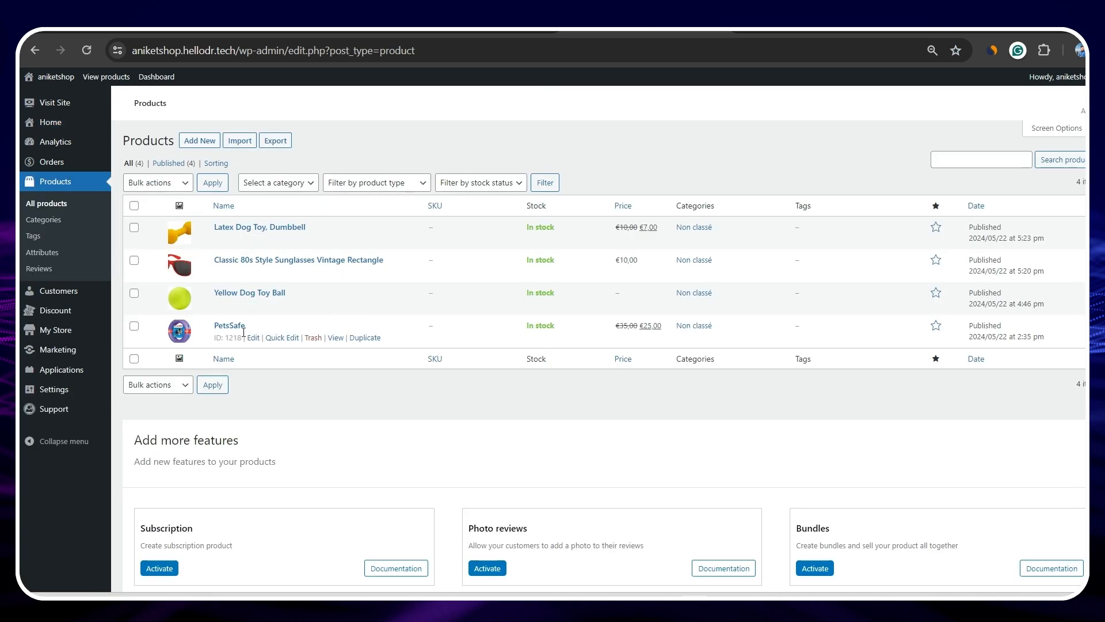
click(233, 326)
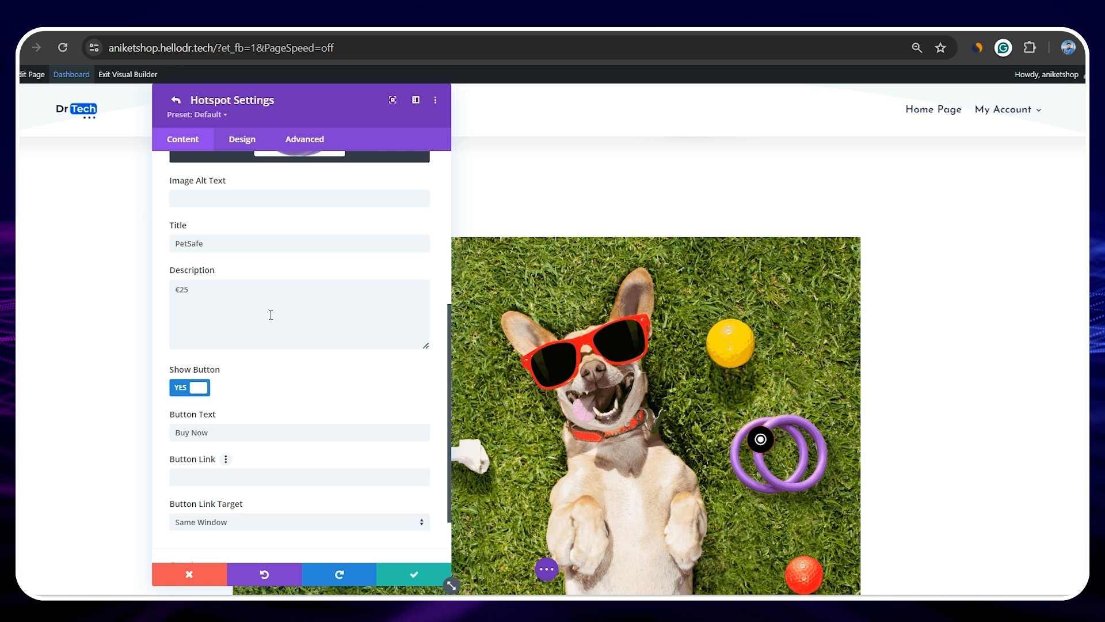
click(262, 477)
text(https://aniketshop.hellodr.tech/product/petssafe/)
scroll(291, 458, down, 2)
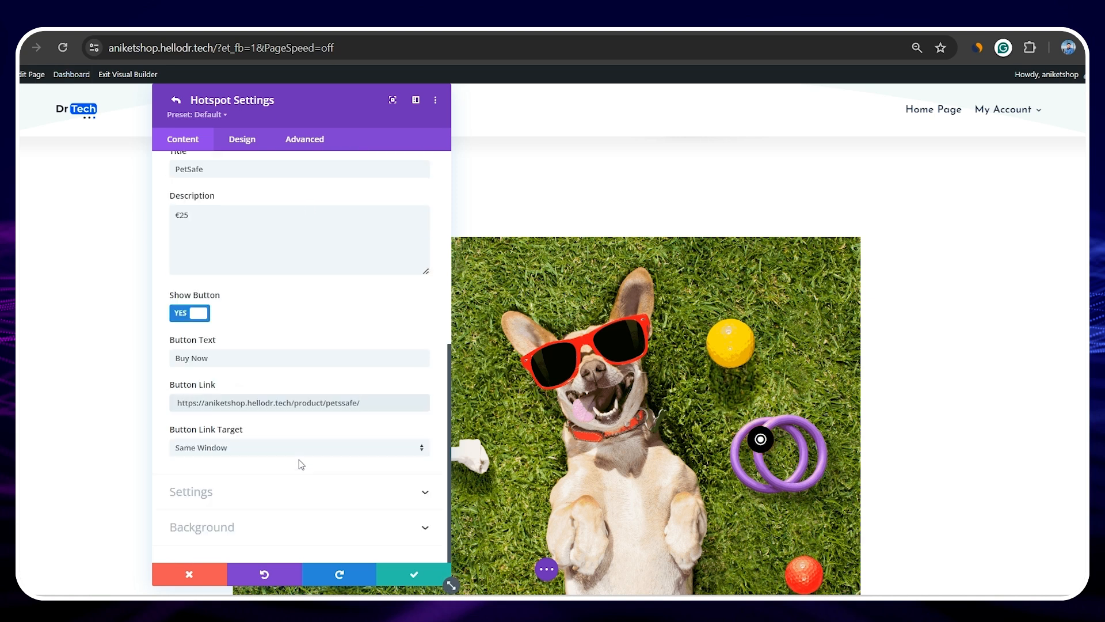
click(299, 490)
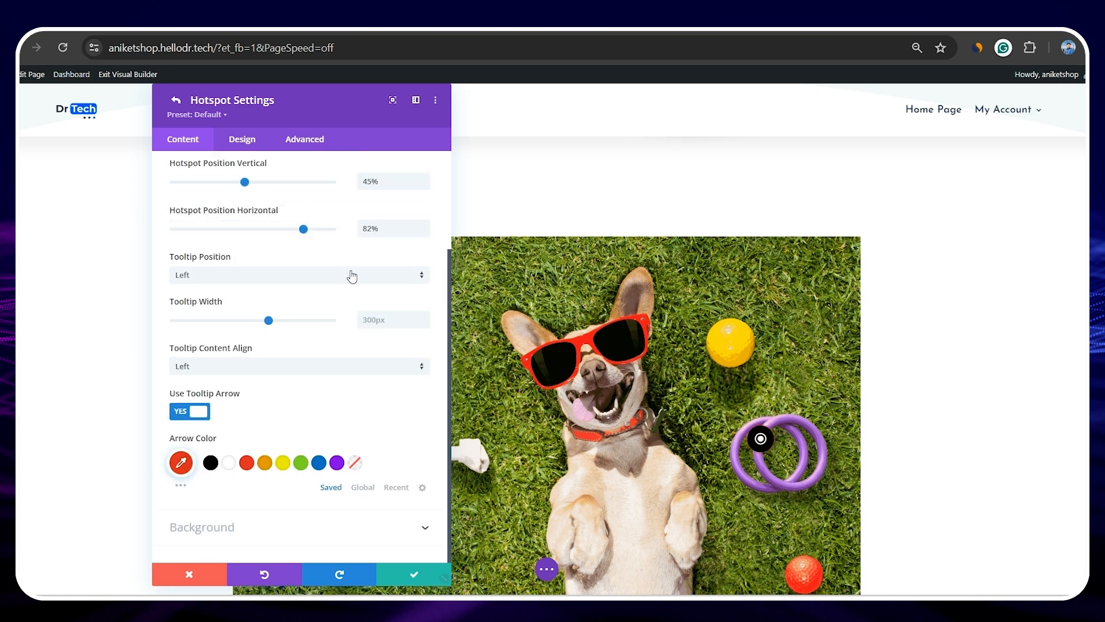
- Set the tooltip description's text size to 18px and preview the PetSafe tooltip
click(249, 144)
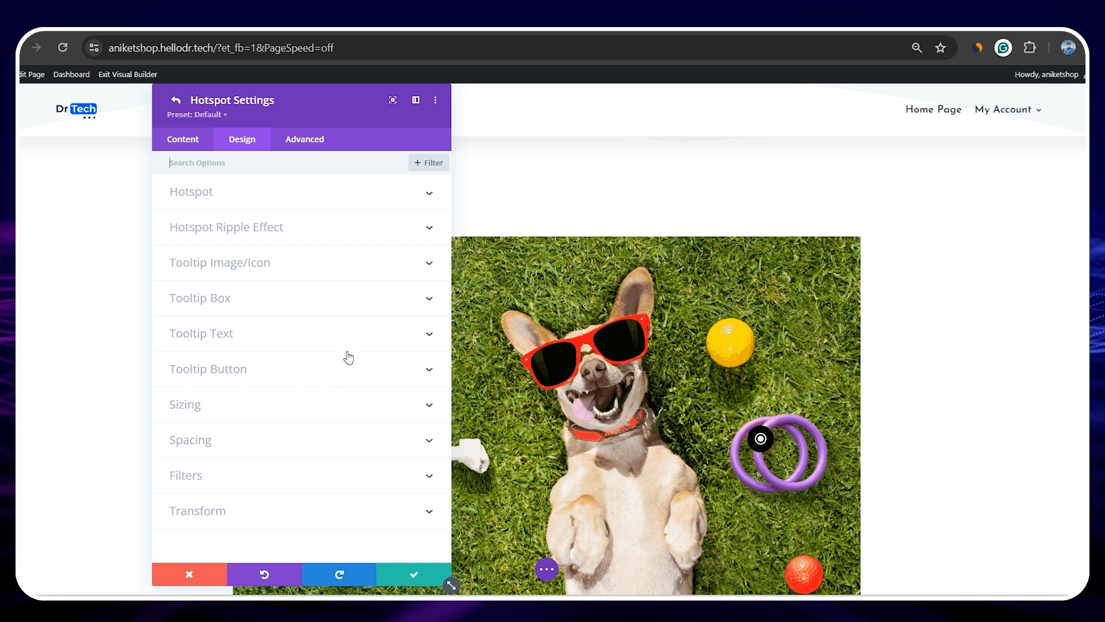
click(433, 340)
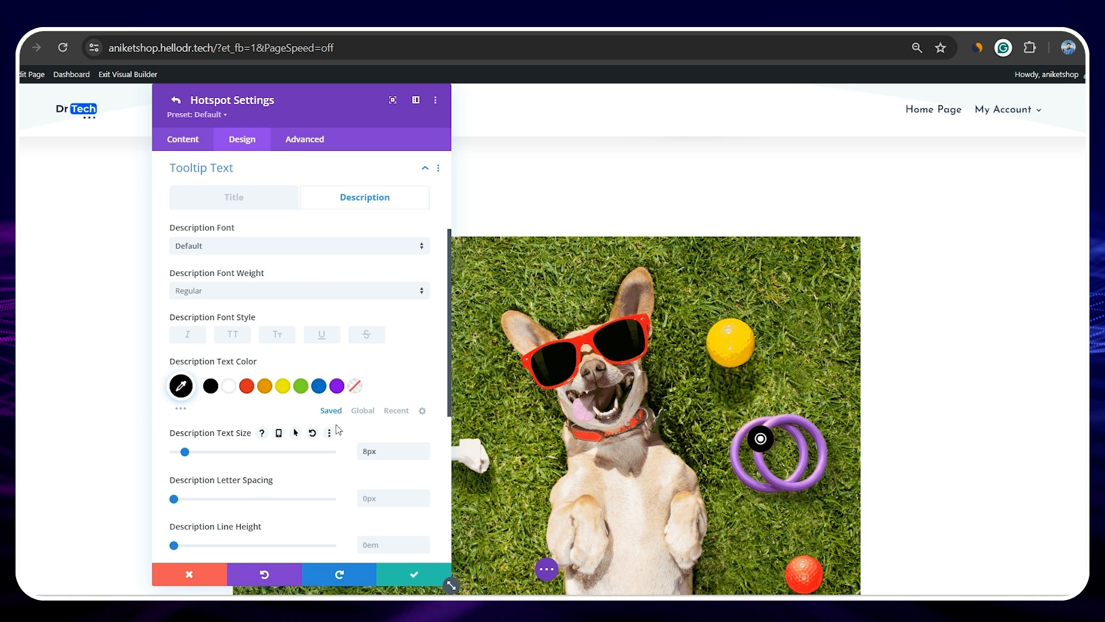
scroll(337, 429, down, 1)
click(360, 373)
text(1)
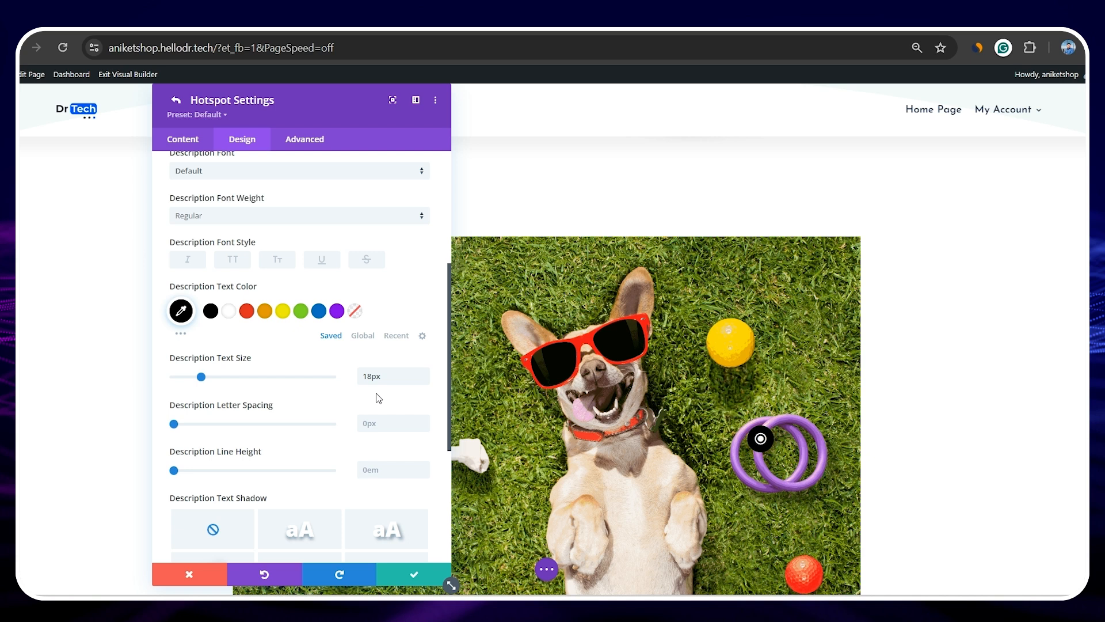
mouse_move(757, 441)
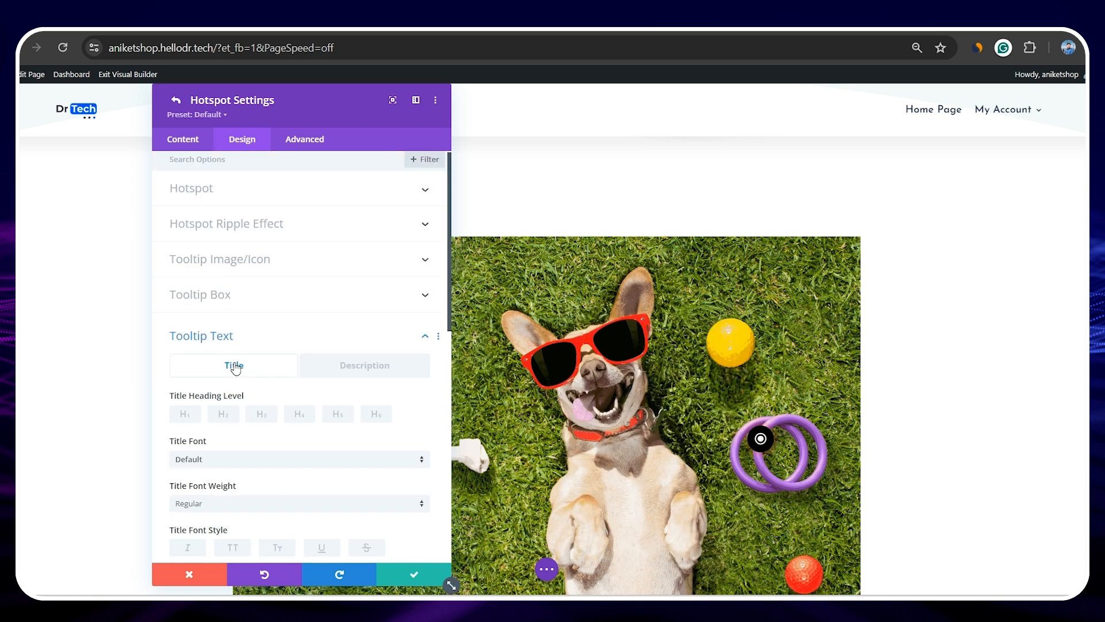
- Set the tooltip title's text size to 25px
scroll(359, 425, down, 2)
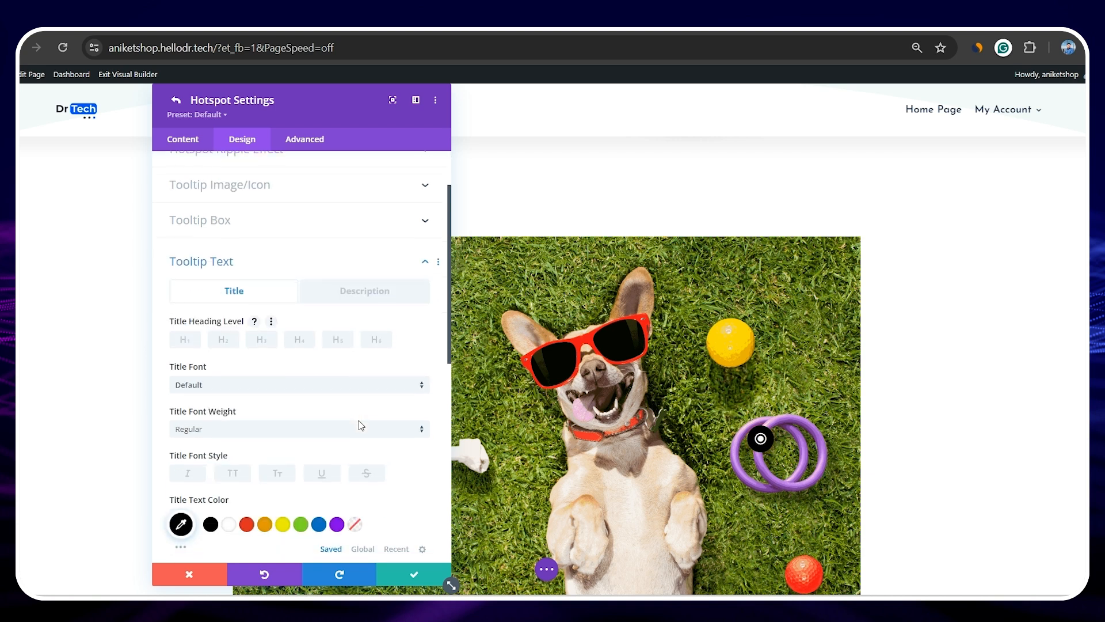
scroll(360, 425, down, 1)
scroll(358, 420, down, 3)
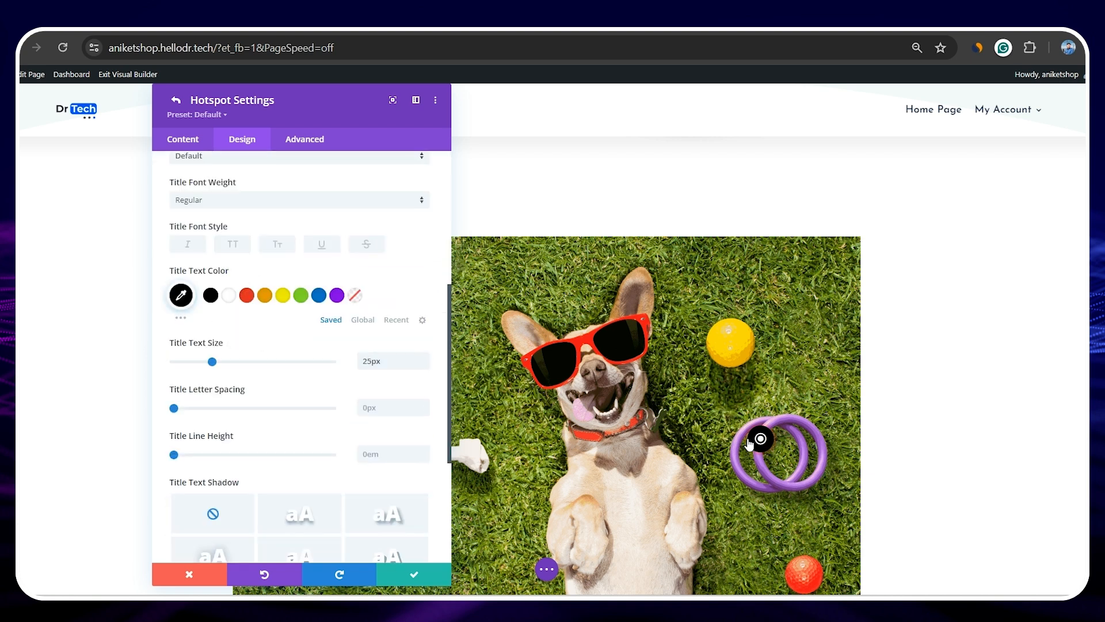
- Enable custom styles for the tooltip button, with 18px white text on a black background, and preview it
mouse_move(758, 441)
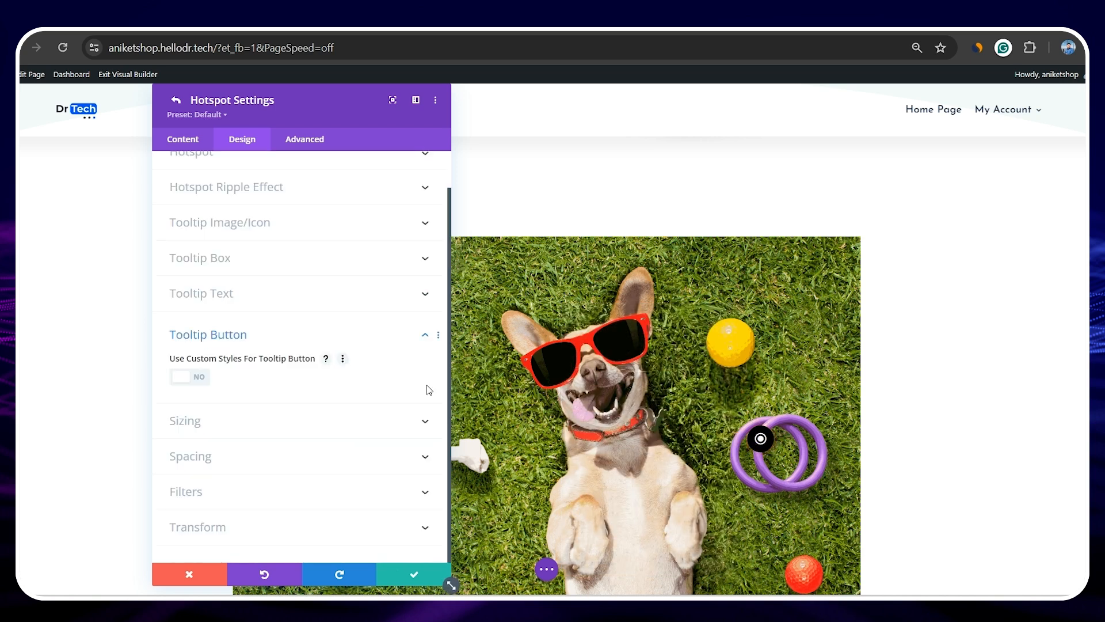
click(198, 381)
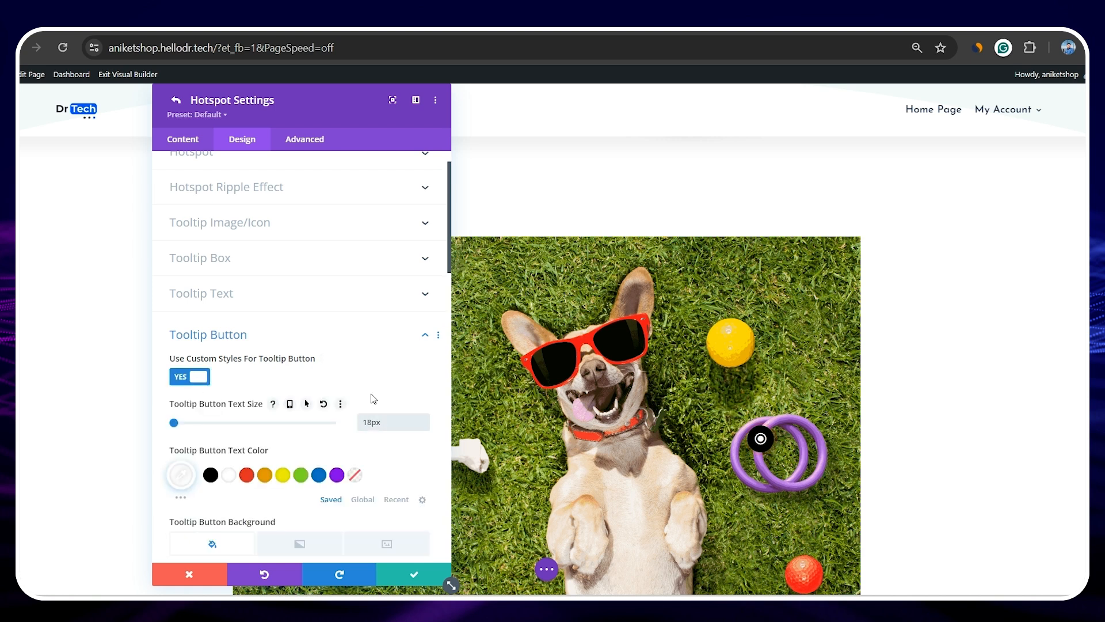
scroll(372, 396, down, 2)
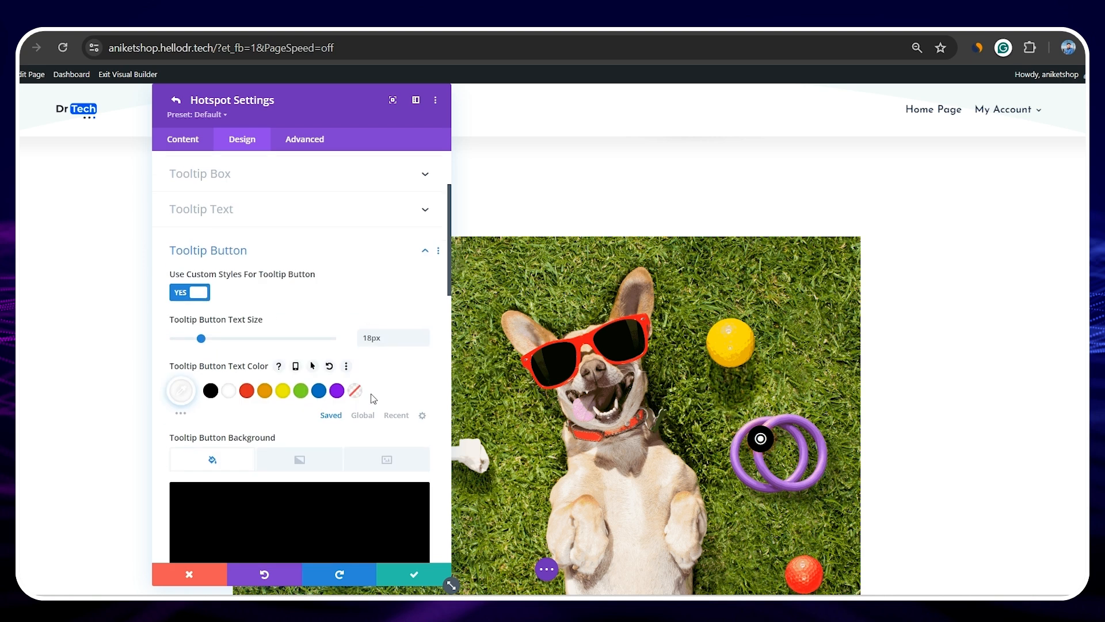
click(231, 397)
scroll(230, 396, down, 5)
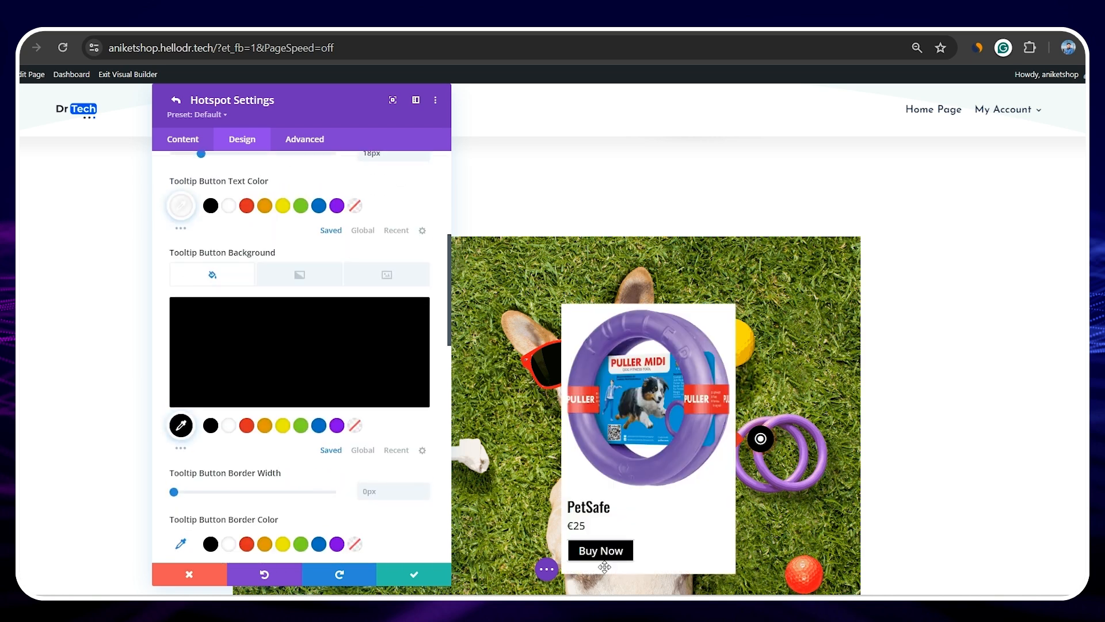
- Add a white cart icon to the tooltip button, show it only on hover, and preview the tooltip
scroll(253, 319, down, 8)
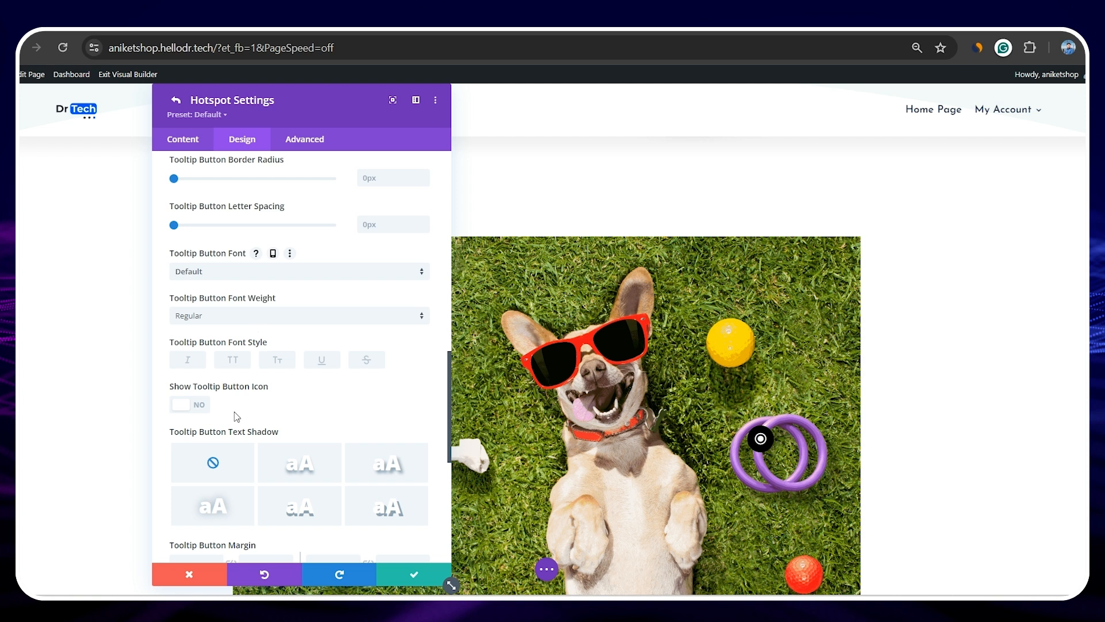
click(198, 406)
text(Cart)
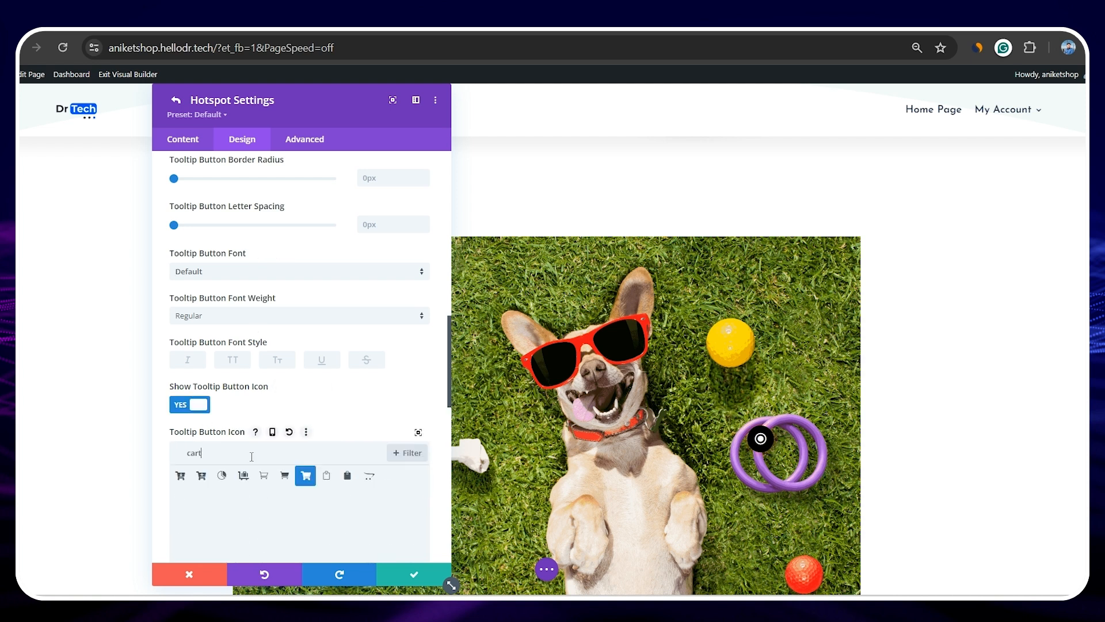
scroll(305, 482, down, 5)
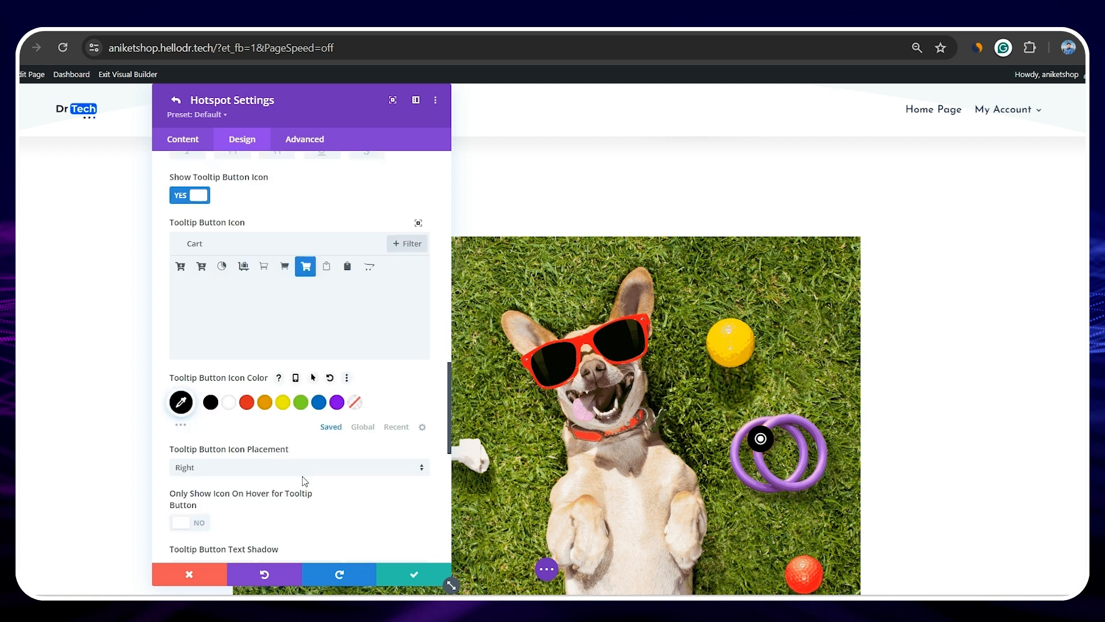
scroll(304, 481, down, 1)
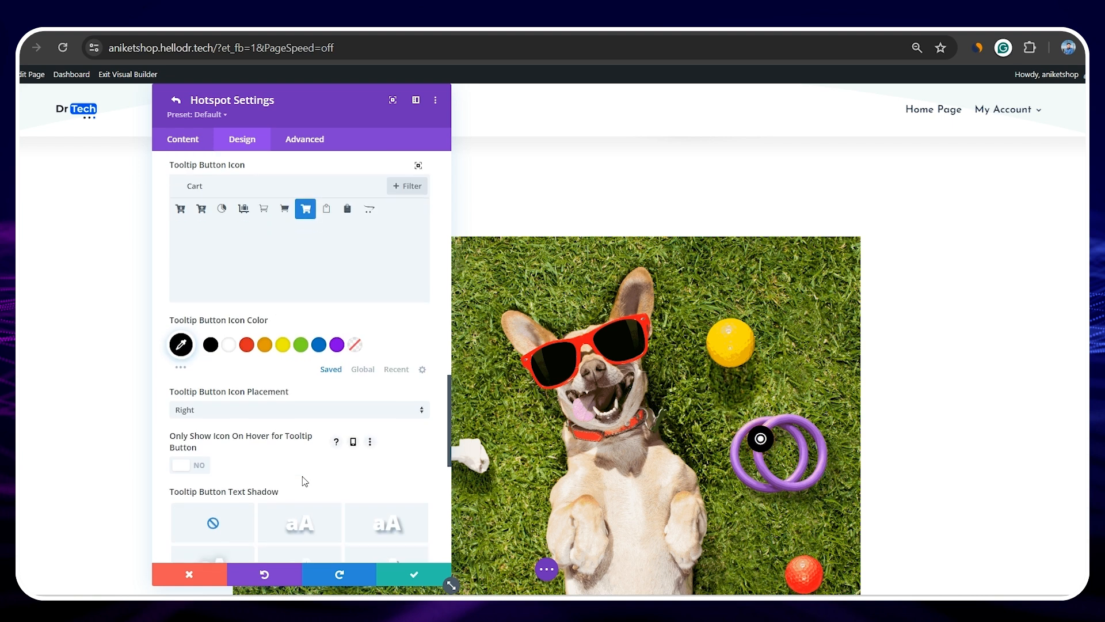
click(202, 469)
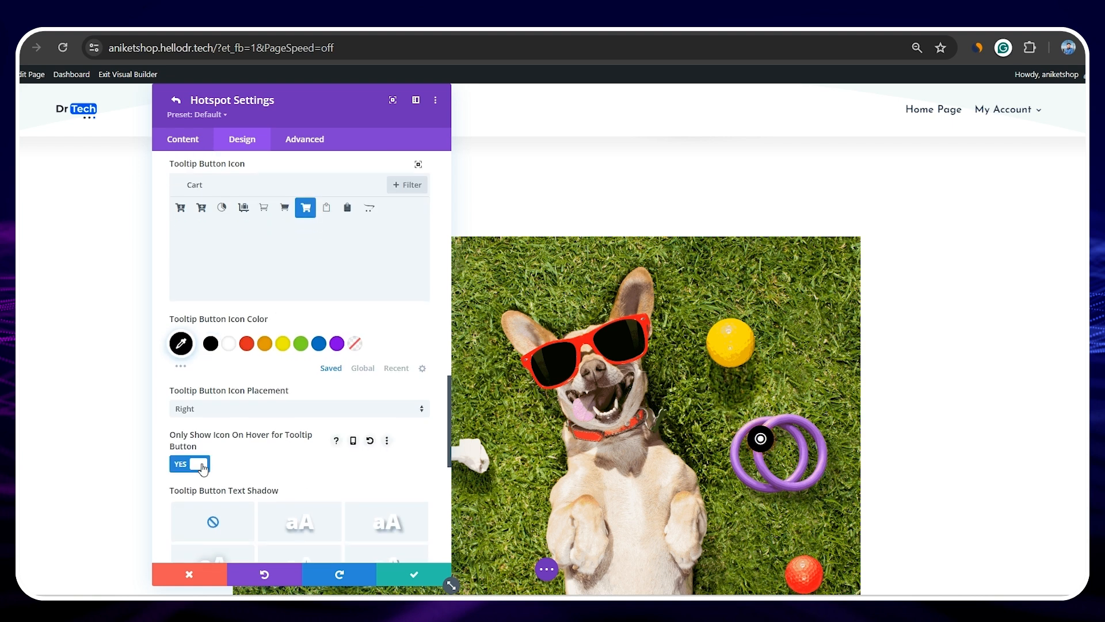
mouse_move(762, 439)
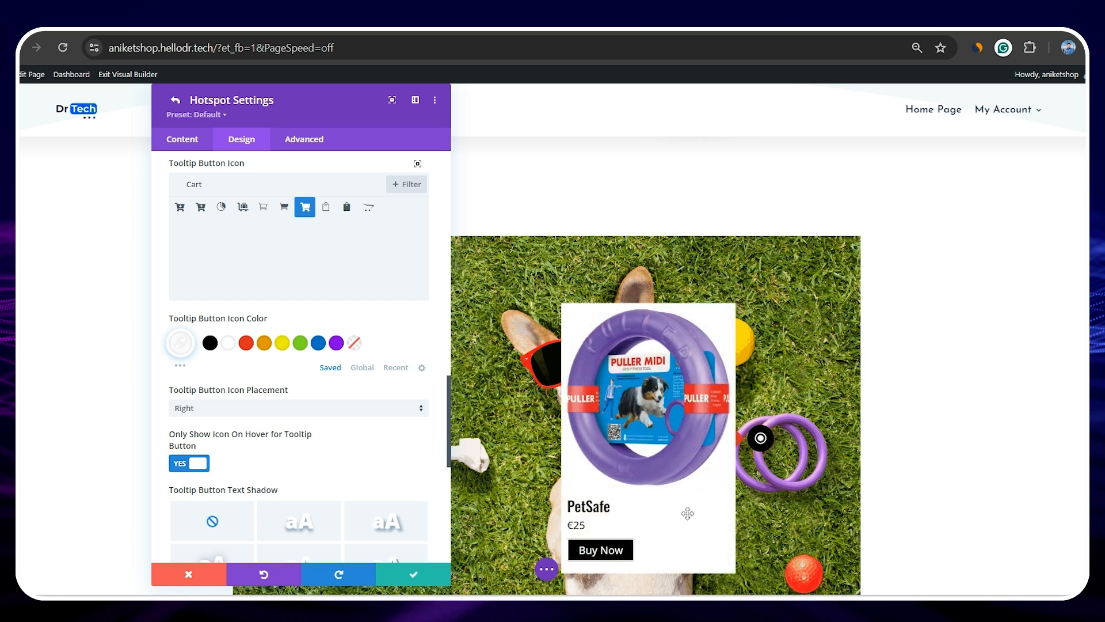
- Set the PetSafe hotspot's desktop tooltip width to 180px and preview the tooltip
click(184, 143)
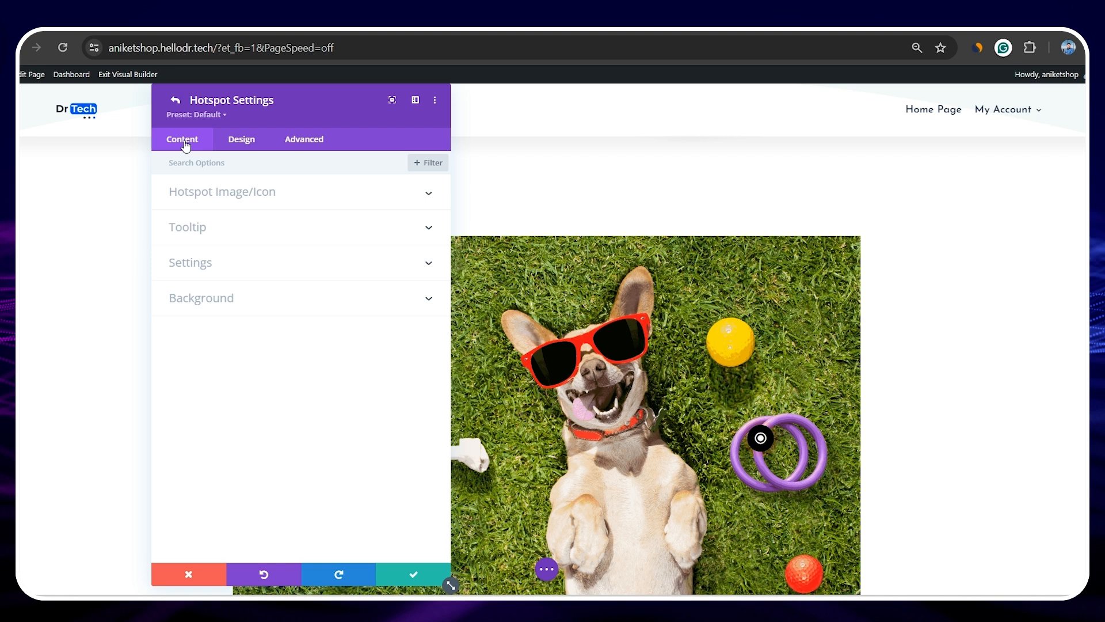
click(429, 264)
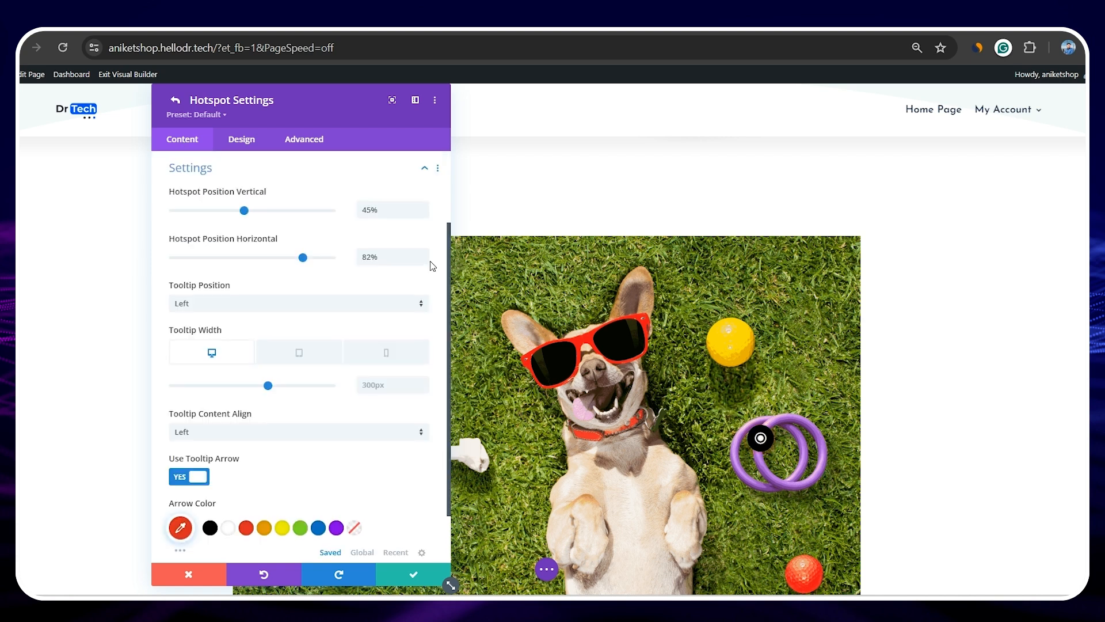
click(378, 386)
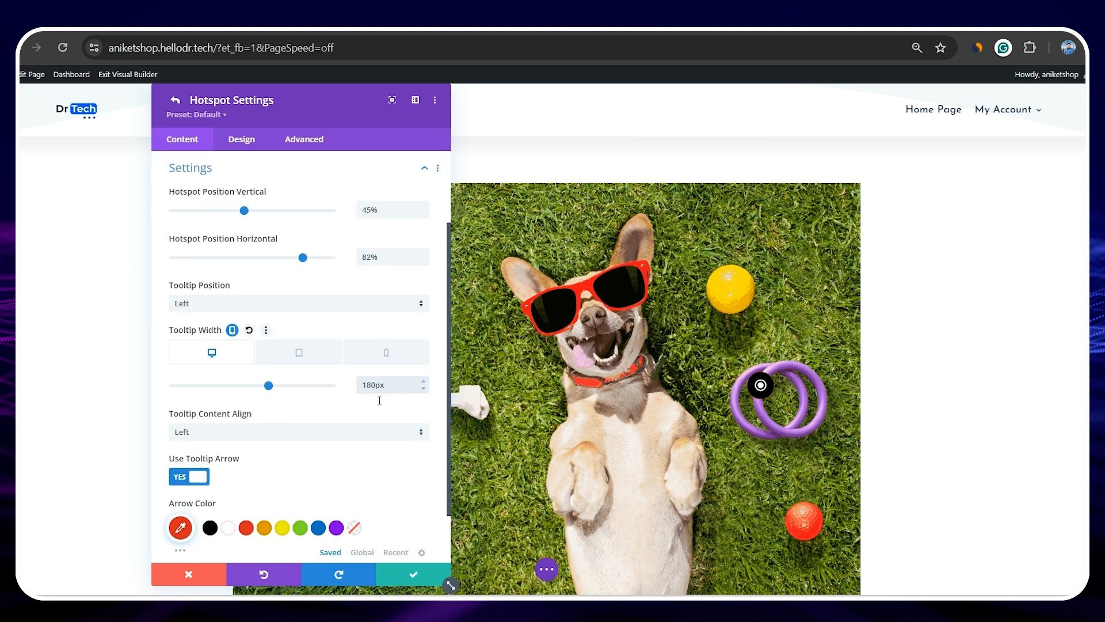
text(180)
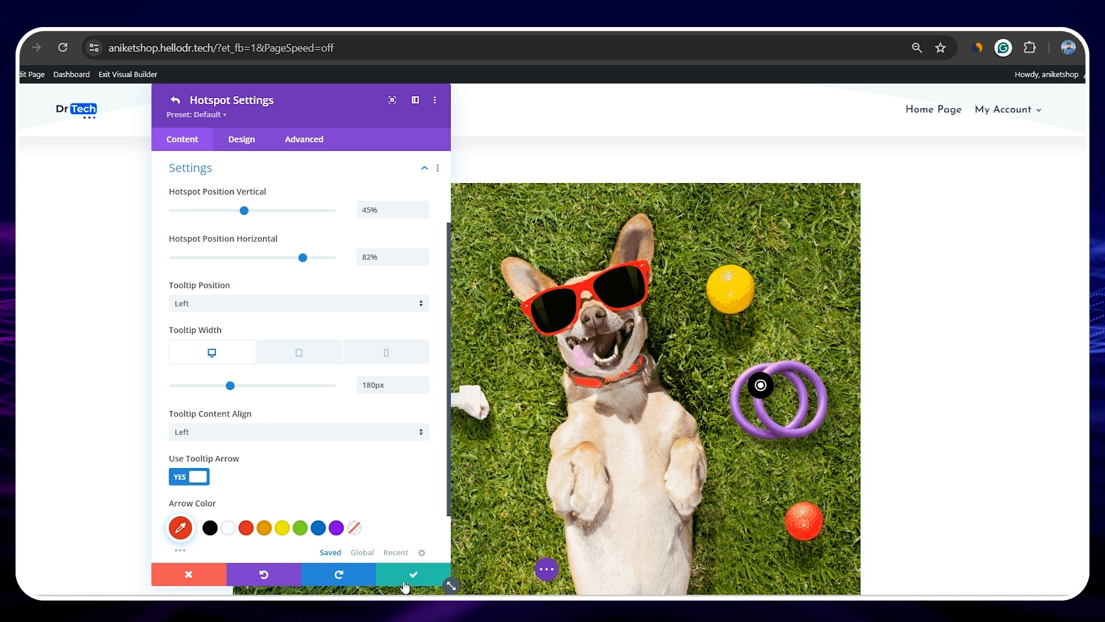
mouse_move(721, 411)
- Check the tooltip and hotspot in the tablet and phone views of the tooltip width setting
click(312, 366)
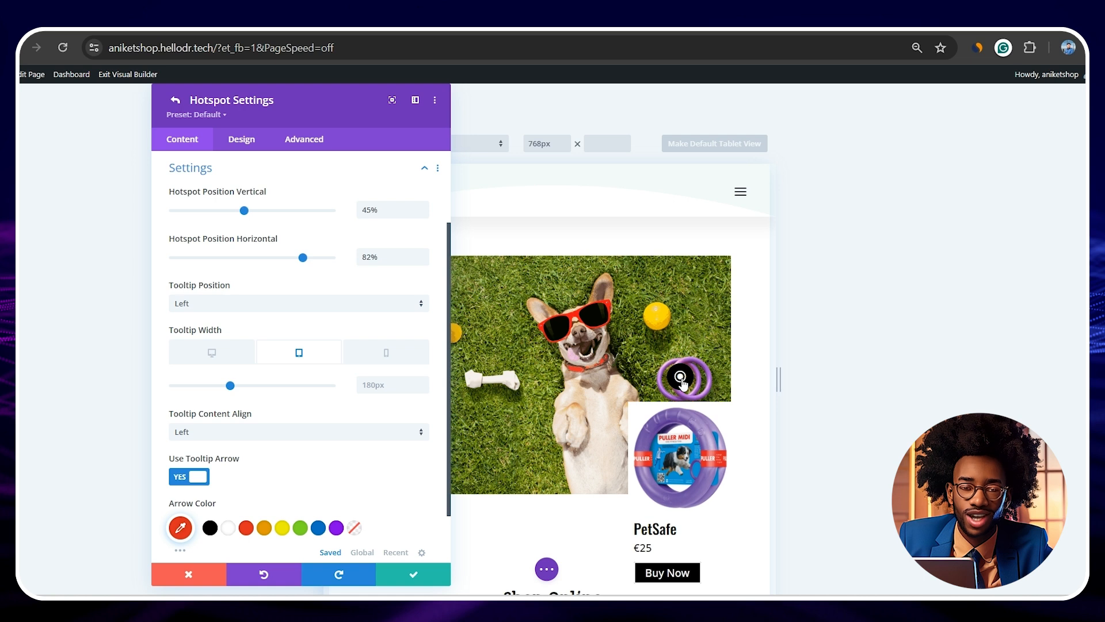
click(386, 353)
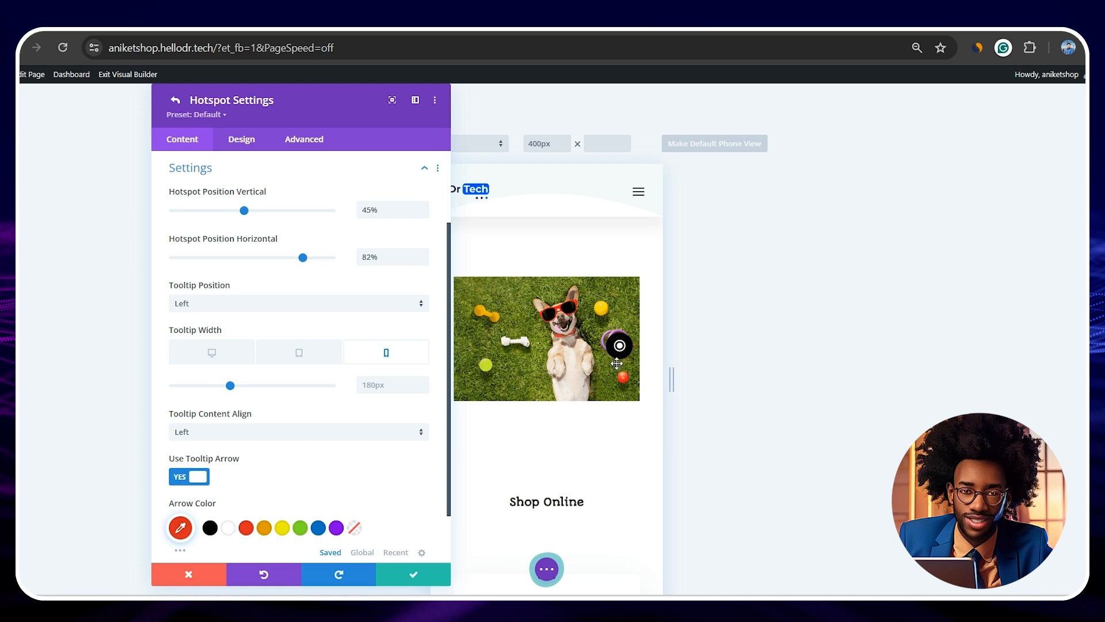
mouse_move(618, 362)
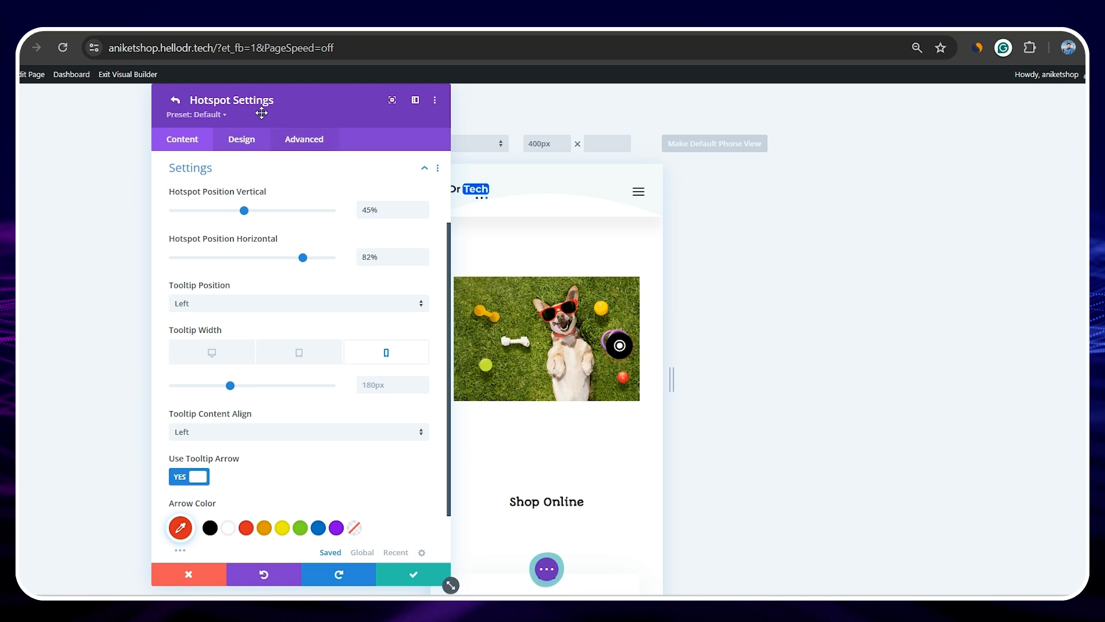
- Make the hotspot's icon font size responsive and set it to 12px for phone
click(241, 138)
click(429, 196)
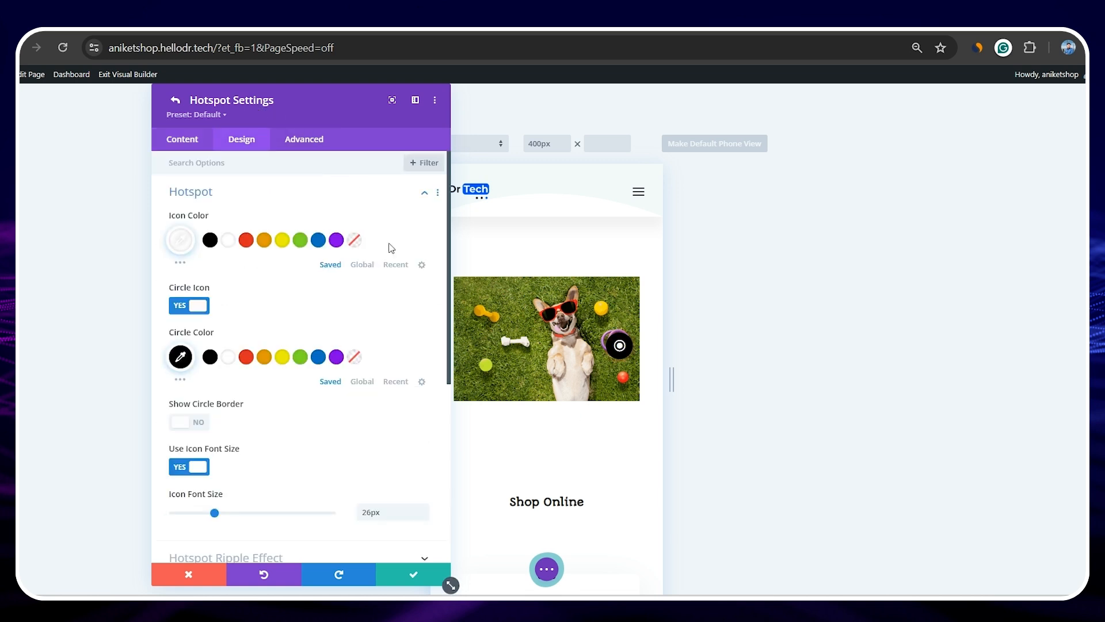
scroll(368, 413, down, 3)
scroll(368, 413, down, 1)
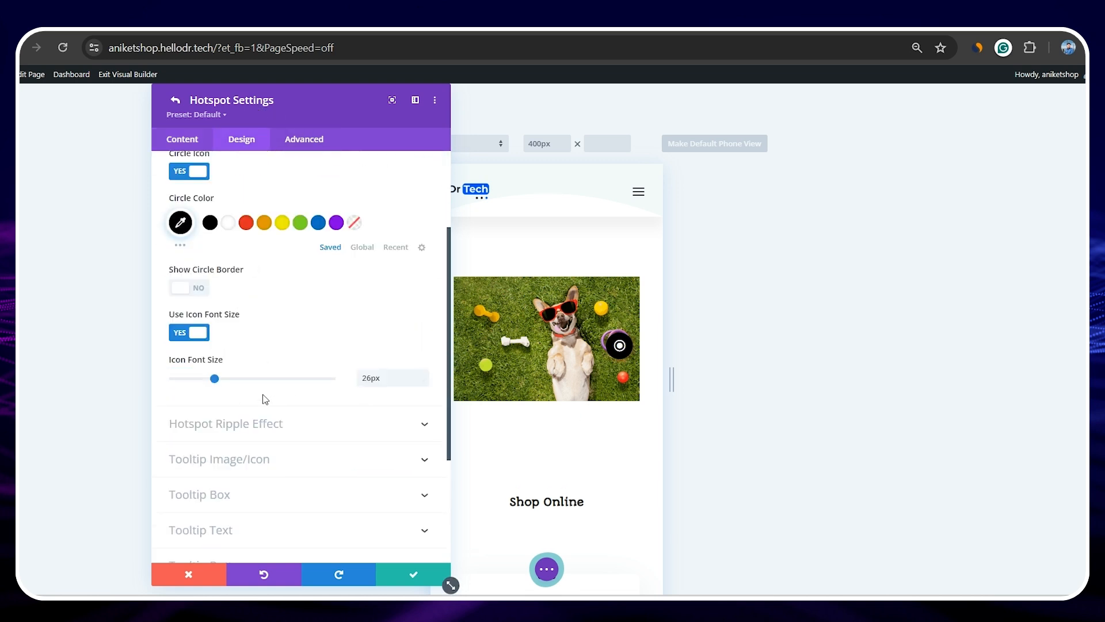
mouse_move(243, 362)
click(233, 360)
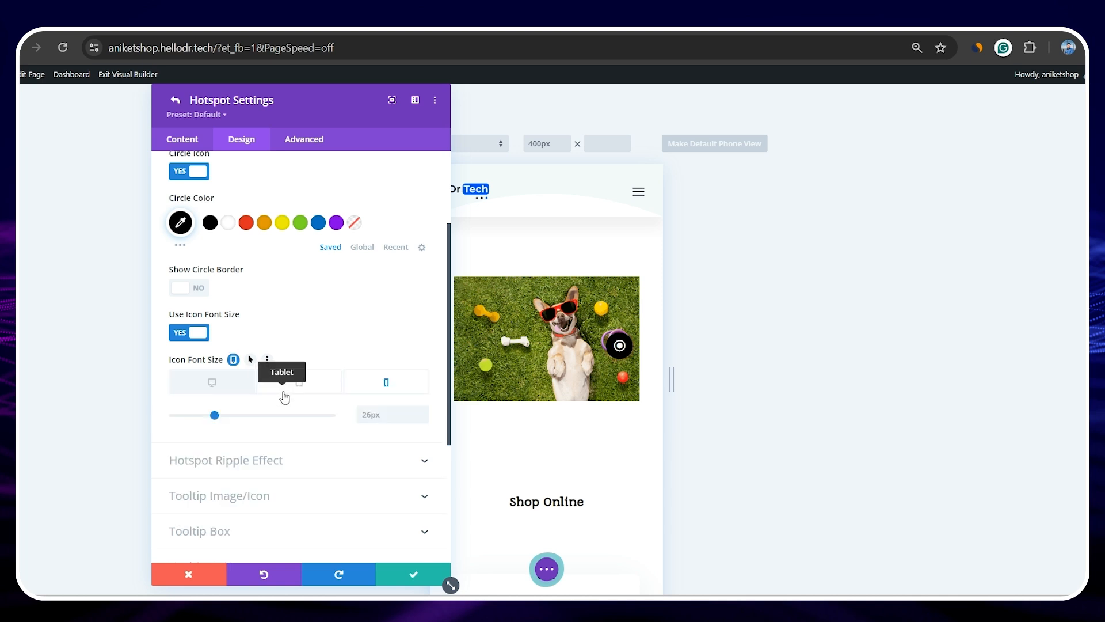
click(371, 415)
text(12)
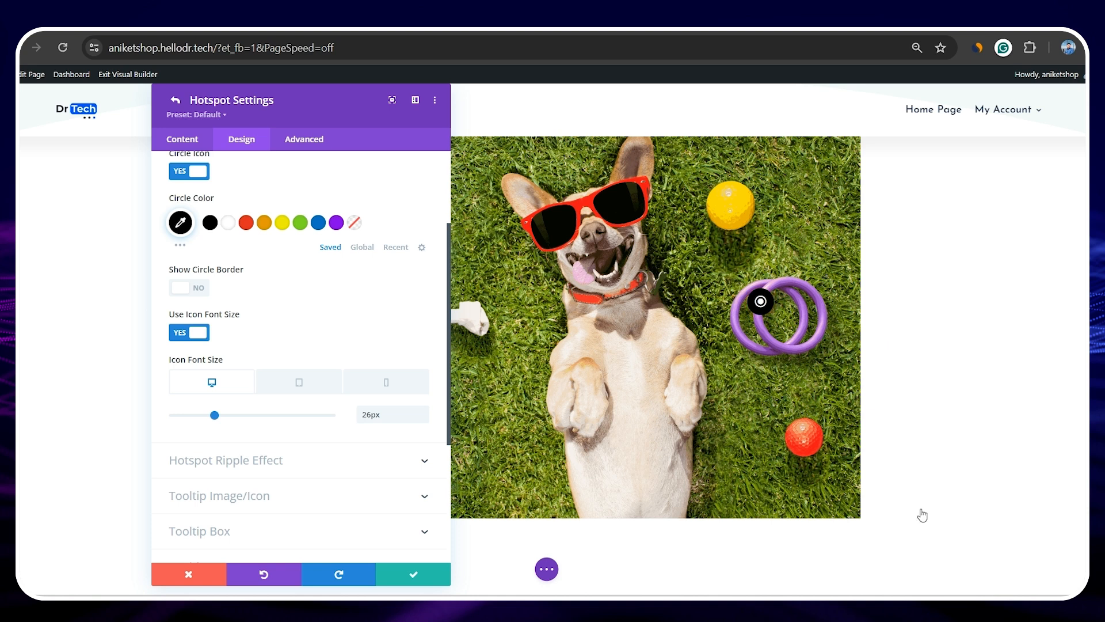
- Return to the image hotspot's item list and duplicate the PetSafe hotspot
scroll(655, 366, down, 1)
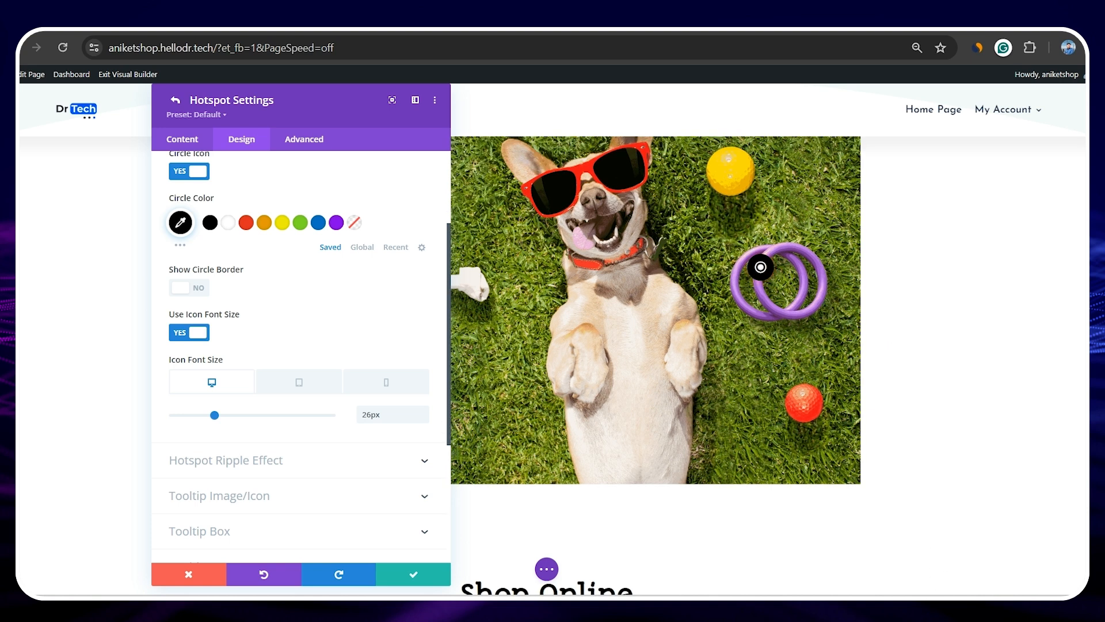
click(176, 100)
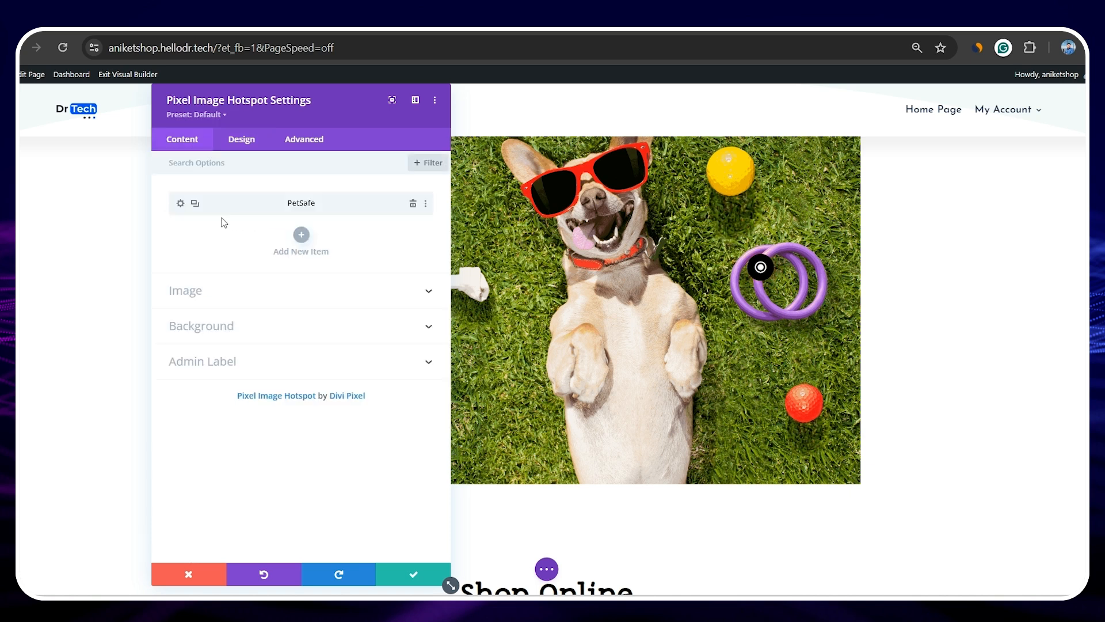
click(194, 205)
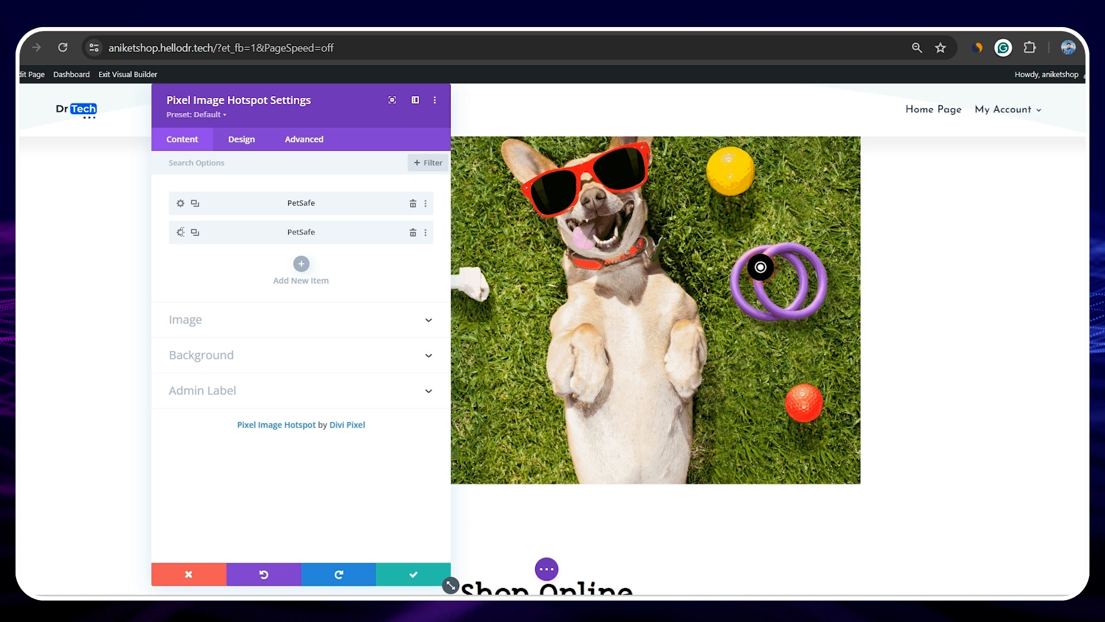
- Label the duplicated hotspot Dog Ball and place it on the yellow ball at 22% vertical and 77% horizontal
click(180, 232)
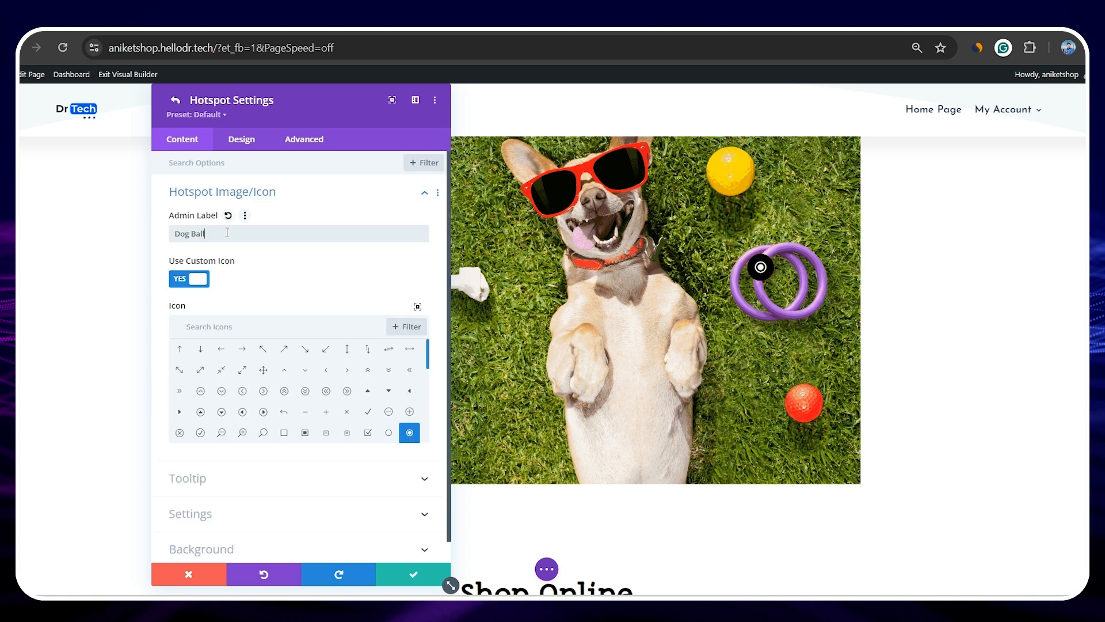
click(425, 517)
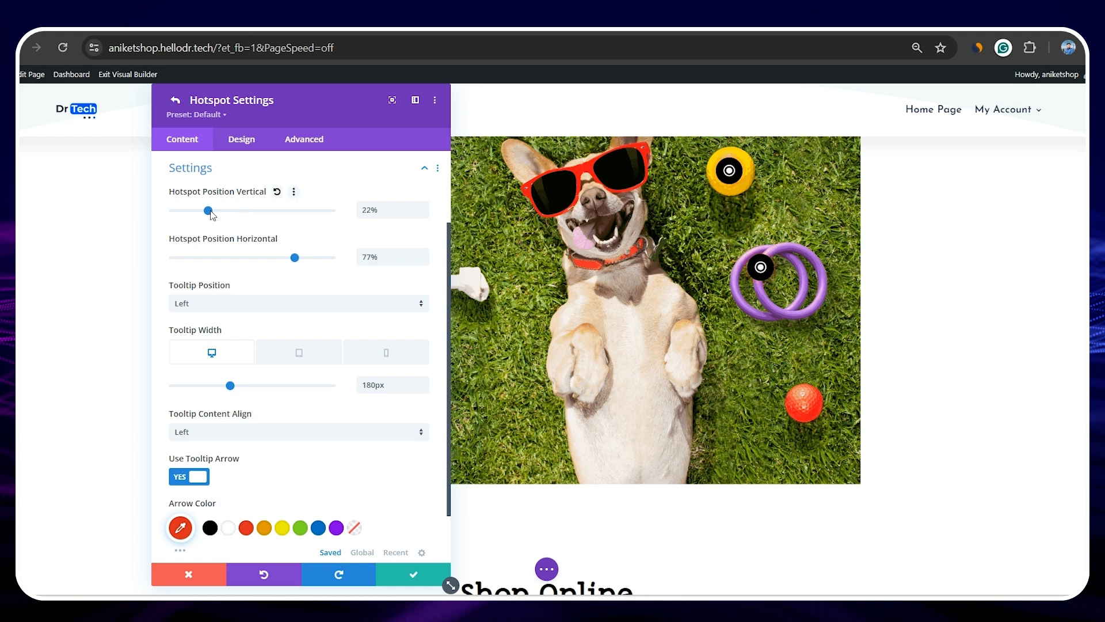
click(424, 168)
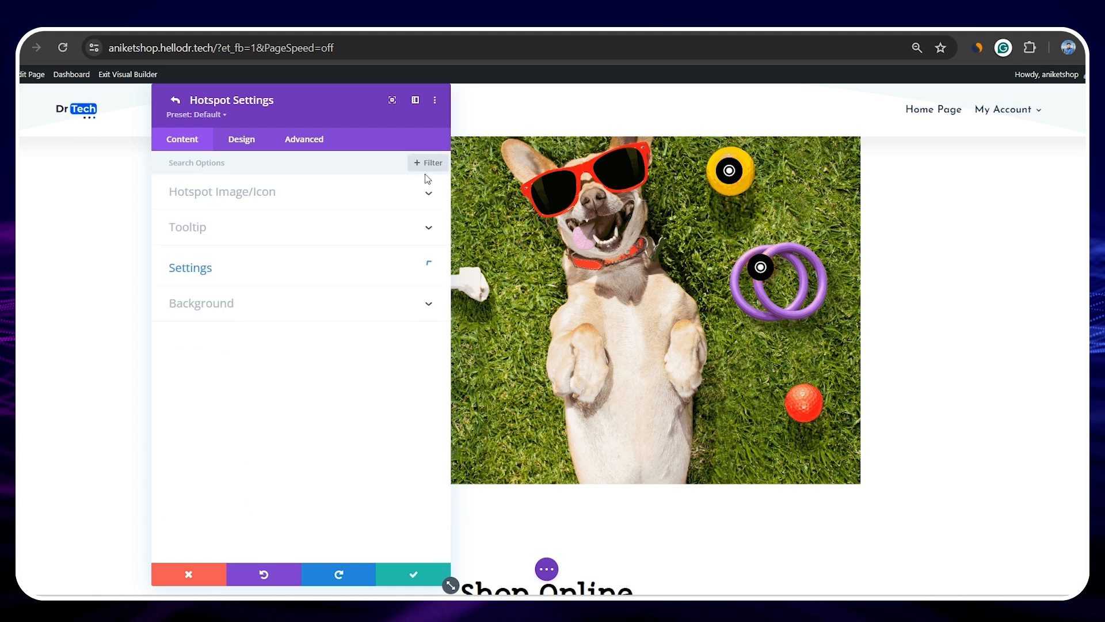
- Replace the Dog Ball hotspot's tooltip image with doy-1.jpg from the media library
click(430, 228)
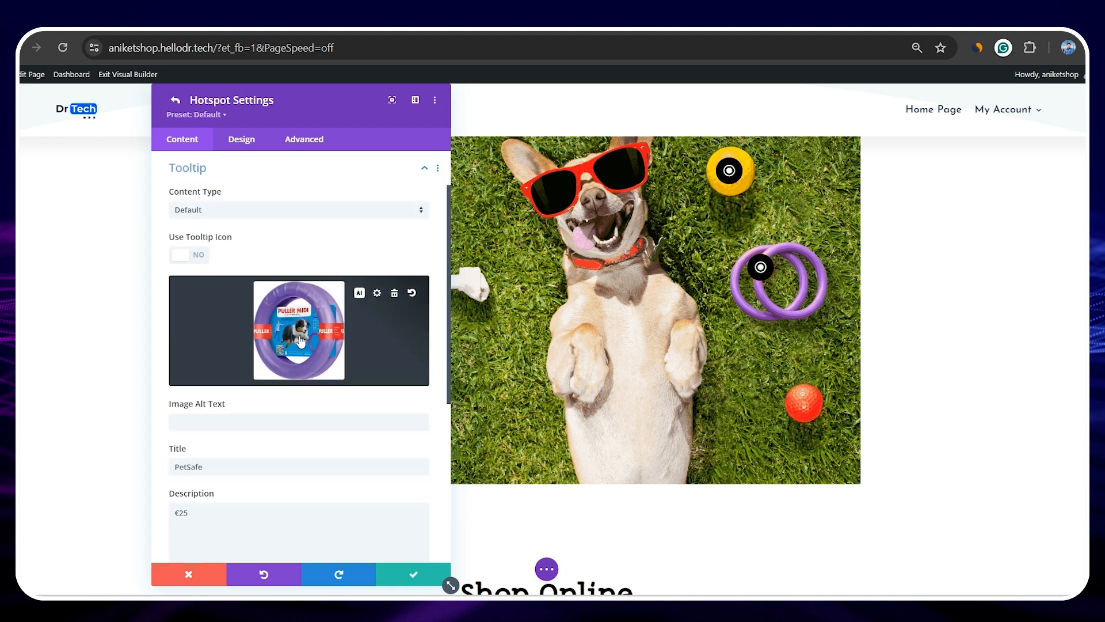
click(300, 343)
click(424, 241)
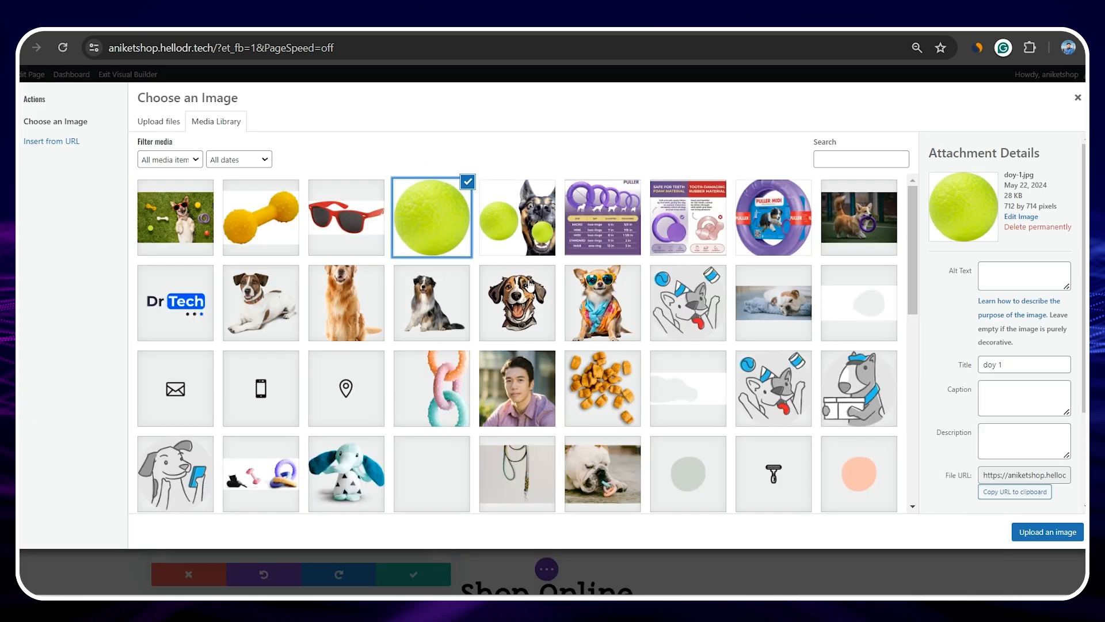
click(1048, 531)
- Set the tooltip title to Dog ball and its description to €9
double_click(233, 469)
text(Dog ball)
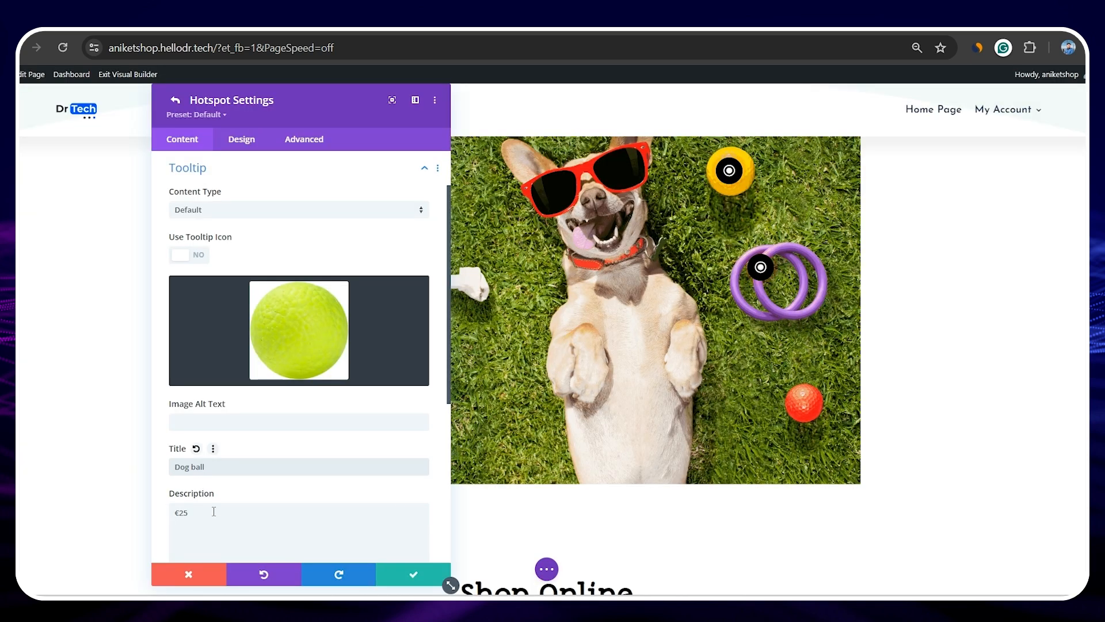
click(211, 519)
key(BackSpace)
text(9)
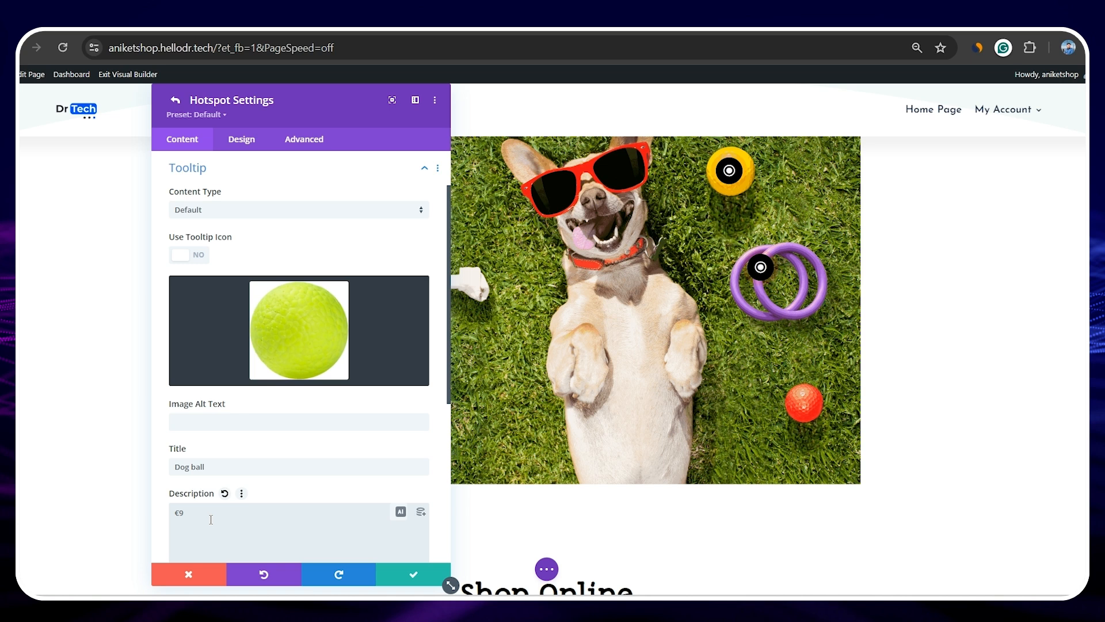
- Open the Dog Ball product from the store's product list and copy its permalink
scroll(213, 518, down, 4)
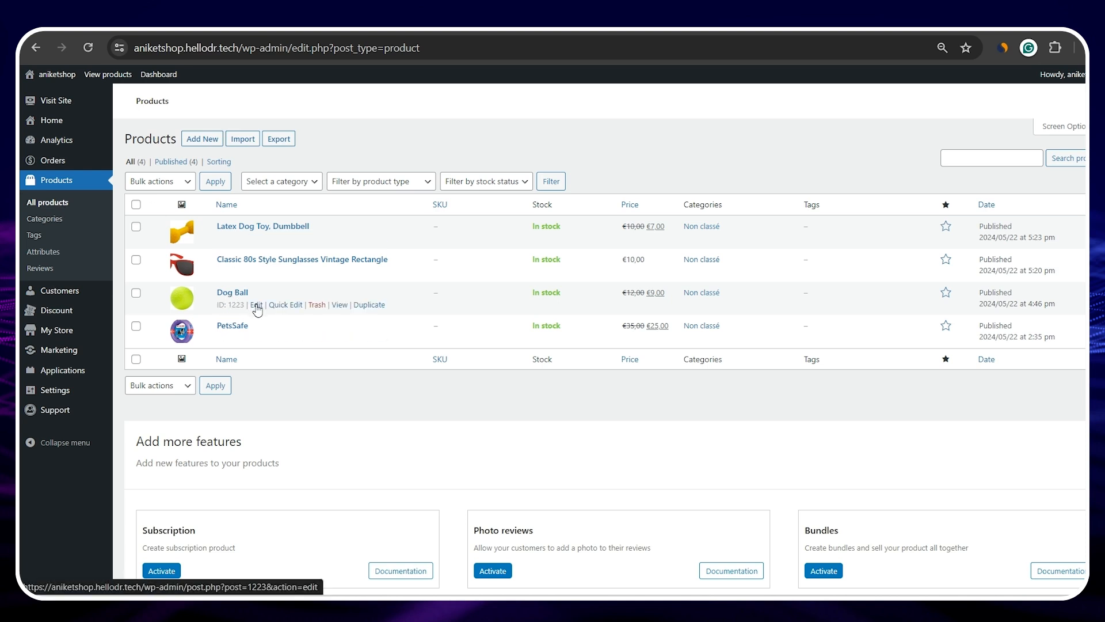
click(257, 304)
drag(168, 188, 374, 188)
key(ctrl+c)
click(415, 26)
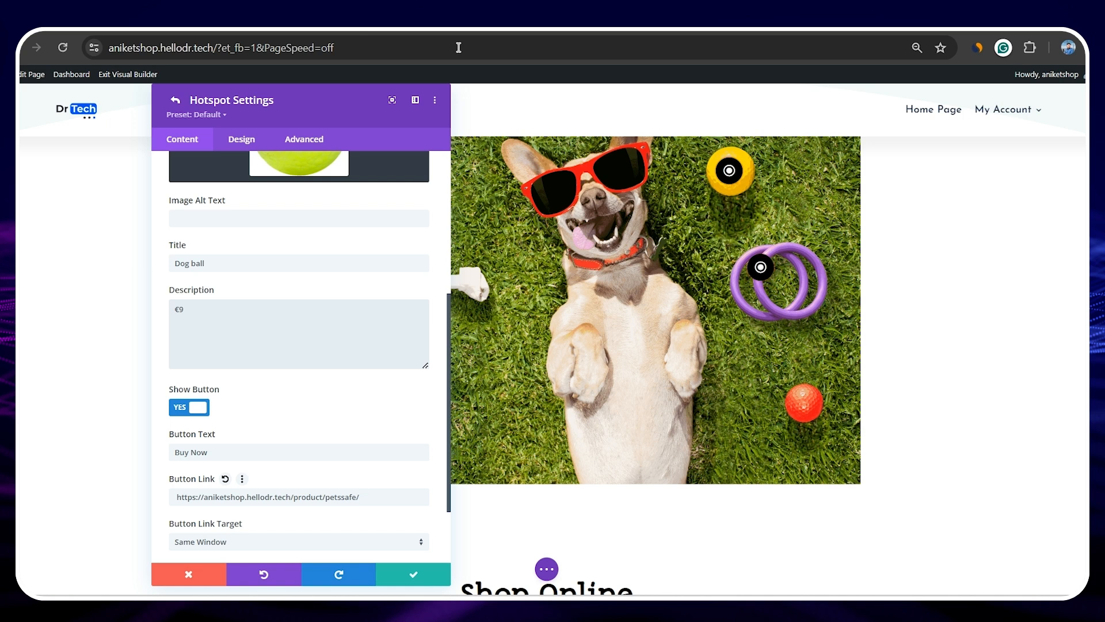
scroll(276, 496, down, 1)
triple_click(275, 465)
key(ctrl+v)
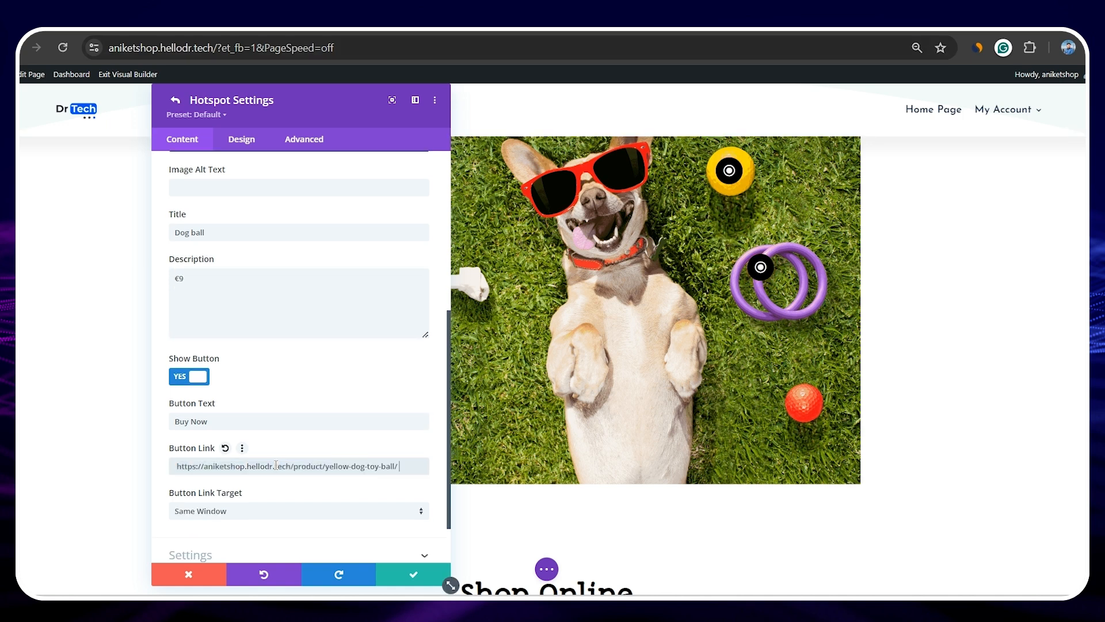
scroll(397, 547, down, 2)
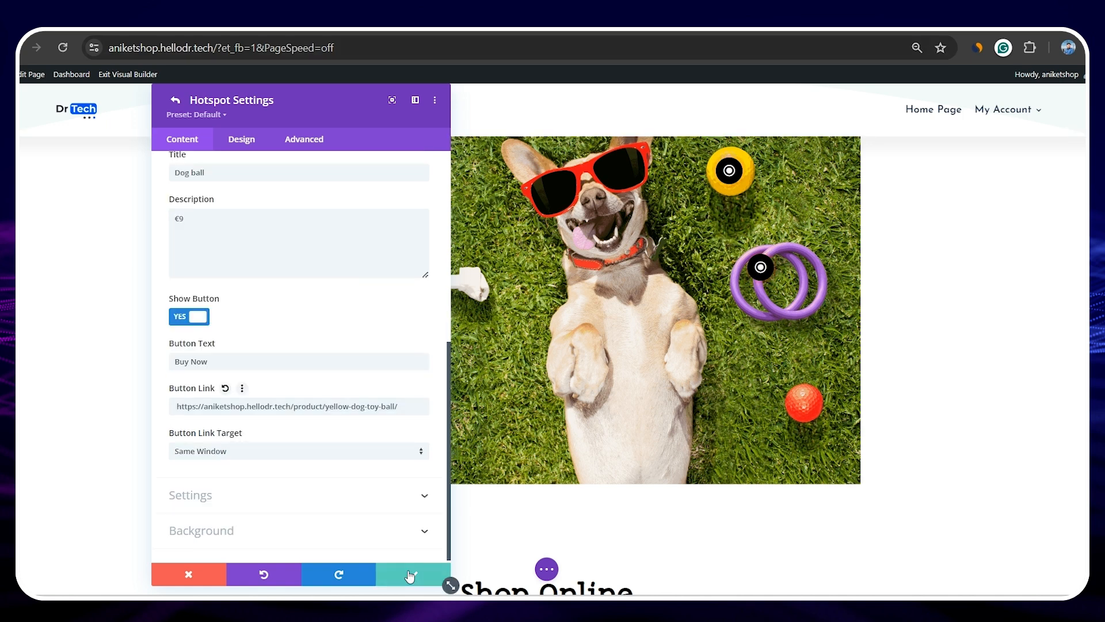
- Save the Dog Ball hotspot, move the settings window clear of the yellow dumbbell, and duplicate the hotspot
click(410, 575)
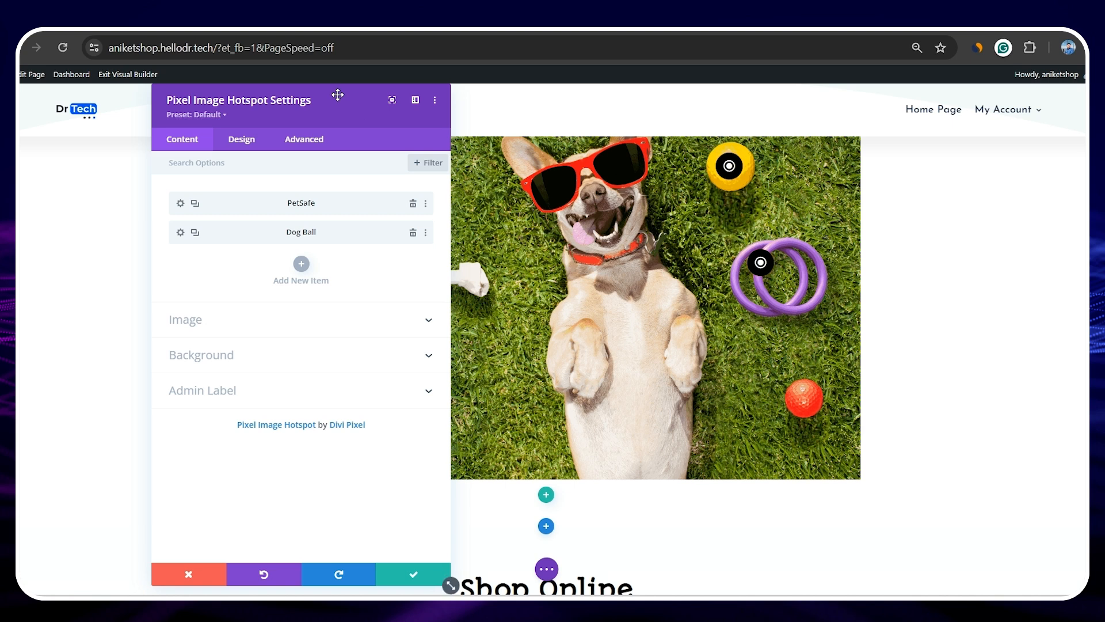
drag(336, 94, 524, 201)
drag(823, 178, 897, 104)
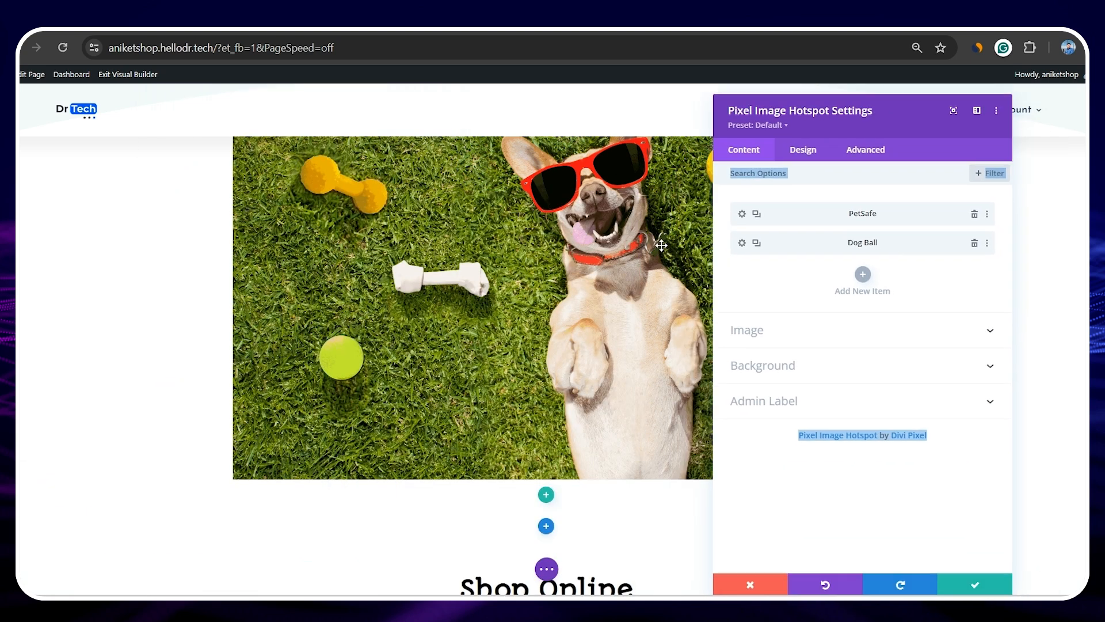
click(758, 244)
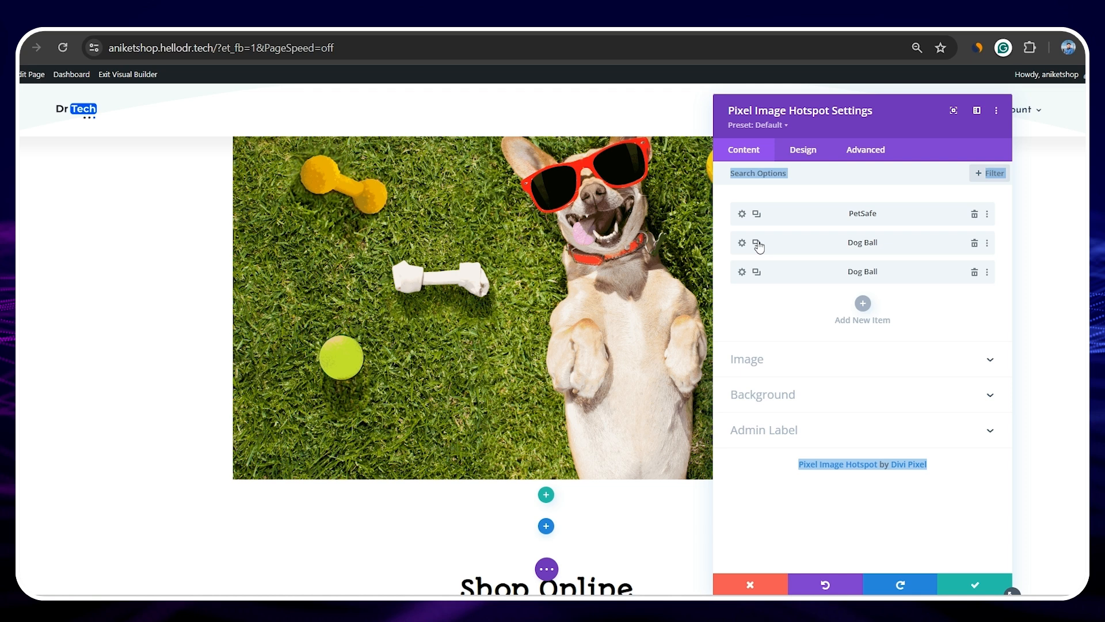
- Change the duplicated hotspot's admin label to Dog Dumbbell
click(742, 272)
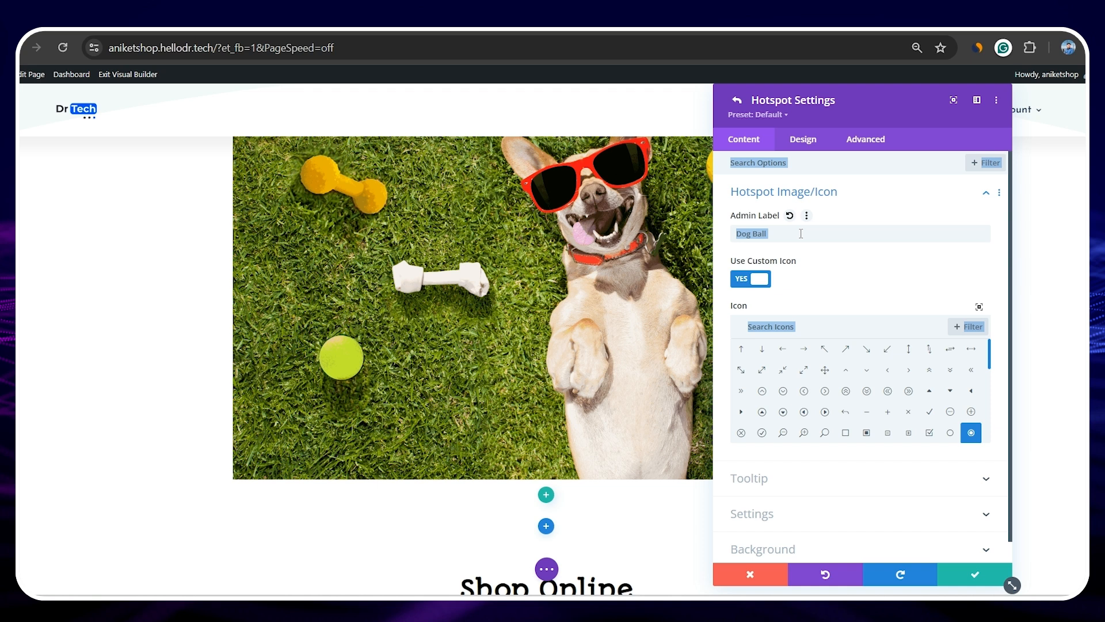
click(800, 233)
key(BackSpace)
key(BackSpace)
text(Dumbbell)
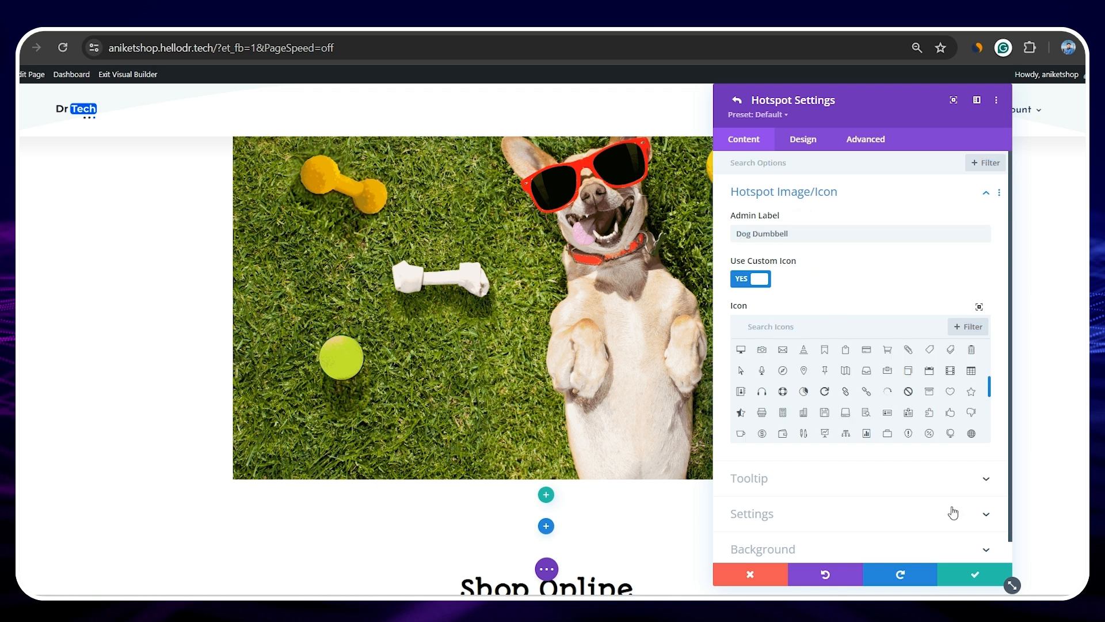
- Position the Dog Dumbbell hotspot on the yellow dumbbell at 29% vertical and 20% horizontal
click(985, 514)
drag(856, 257, 763, 258)
mouse_move(764, 211)
mouse_down()
mouse_move(799, 214)
mouse_move(786, 214)
mouse_up()
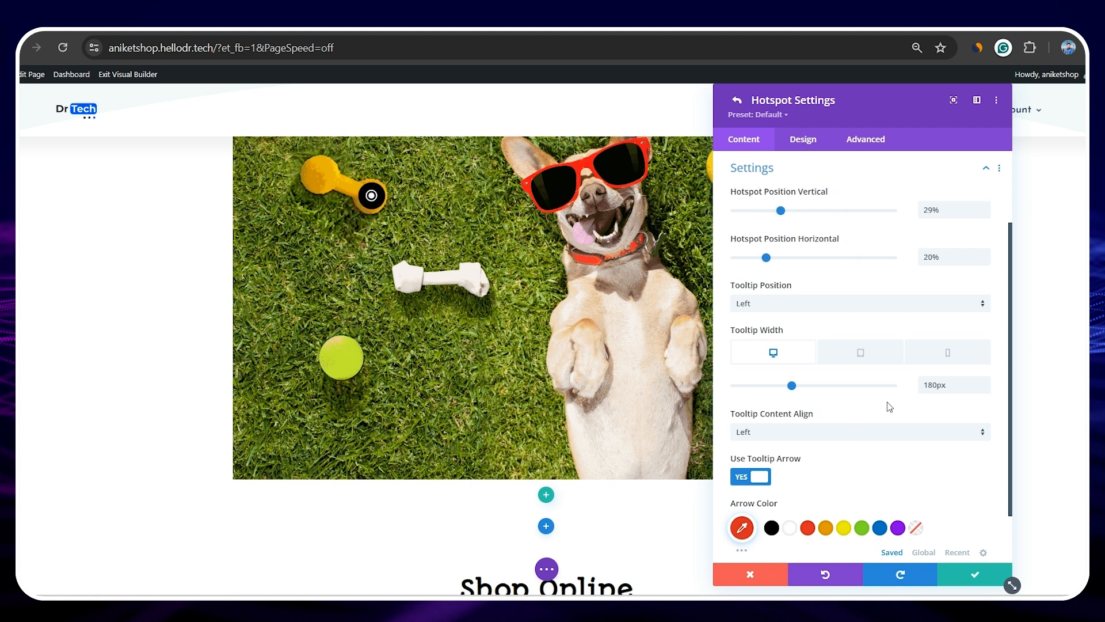
scroll(890, 407, down, 2)
scroll(890, 407, up, 5)
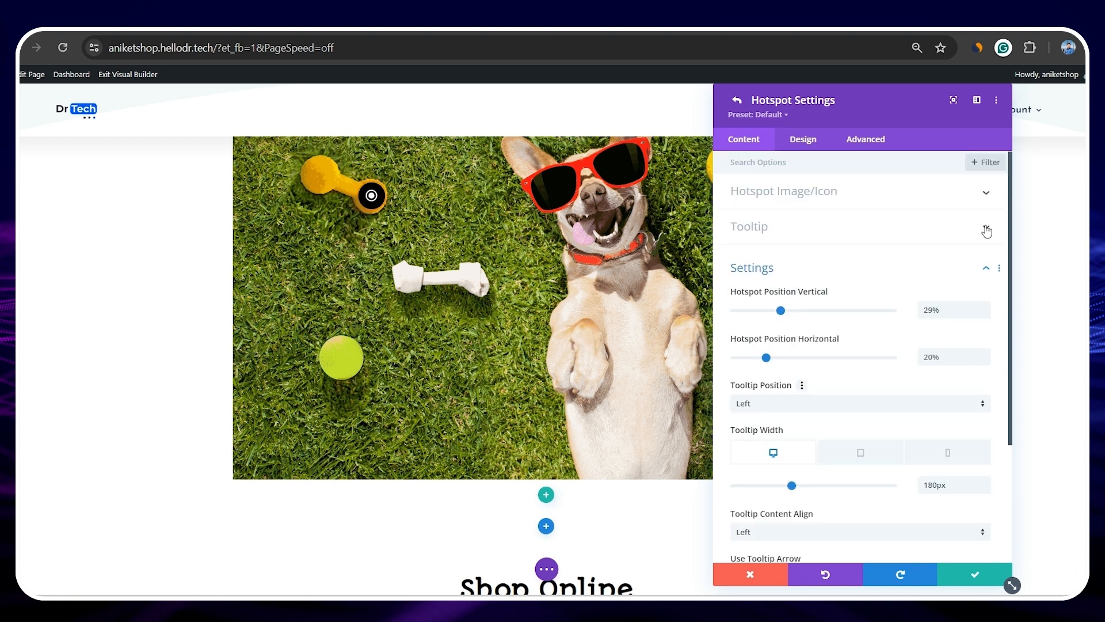
- Replace the Dog Dumbbell hotspot's tooltip image with the yellow dumbbell picture from the media library
click(985, 231)
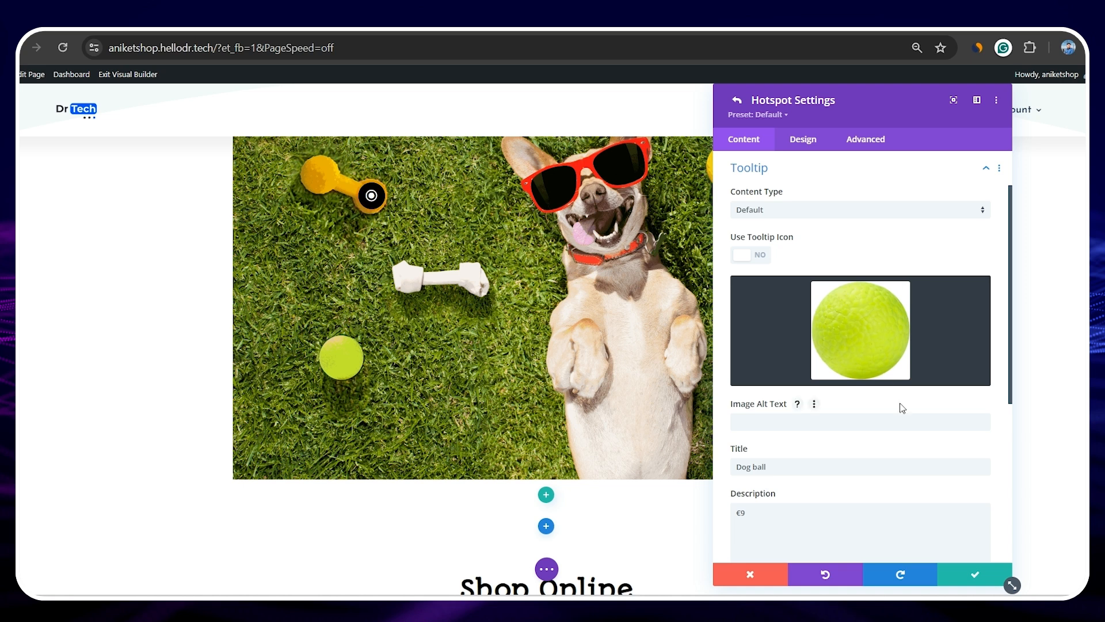
click(889, 368)
click(276, 215)
click(1045, 530)
- Set the tooltip title to Dog Dumbbell and its description to €10
click(787, 462)
key(BackSpace)
key(BackSpace)
key(BackSpace)
key(BackSpace)
text(Dumbbell)
scroll(856, 505, down, 2)
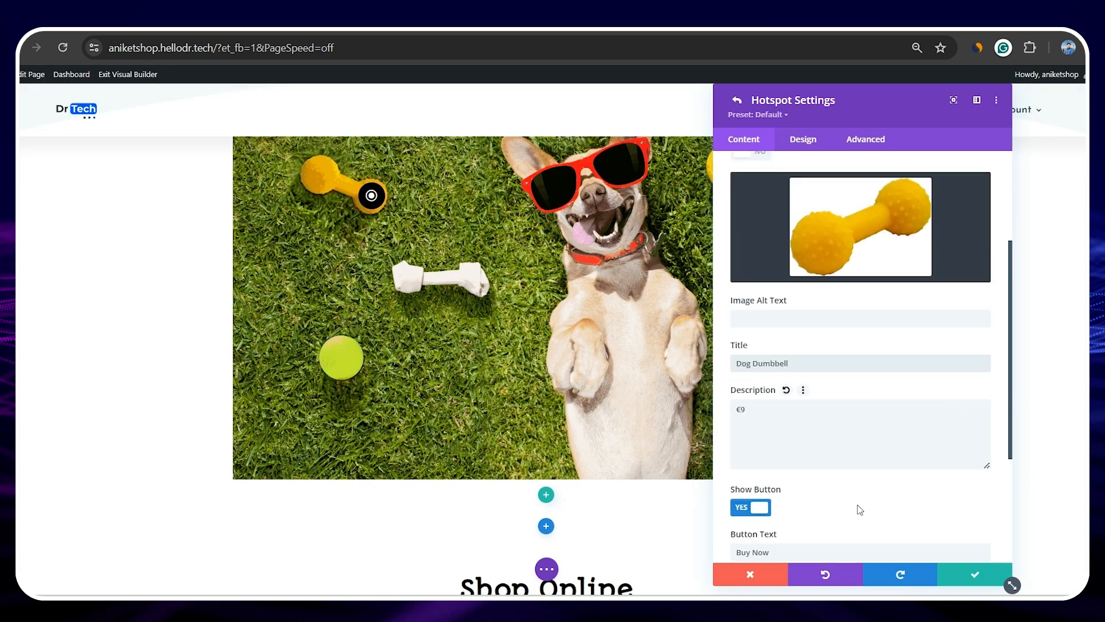
click(761, 411)
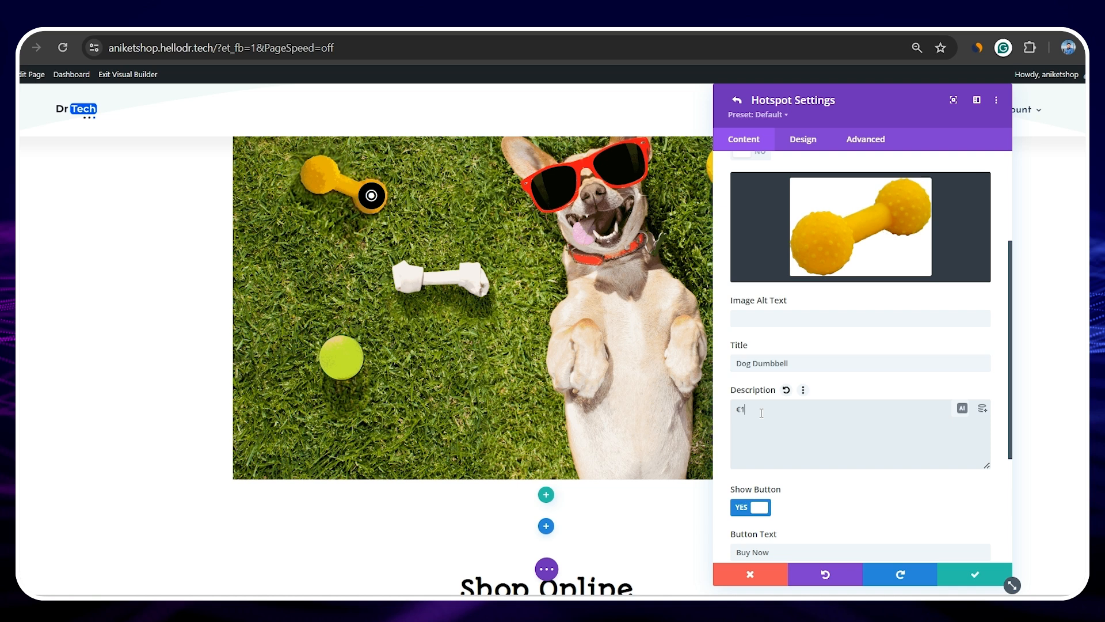
scroll(846, 493, down, 3)
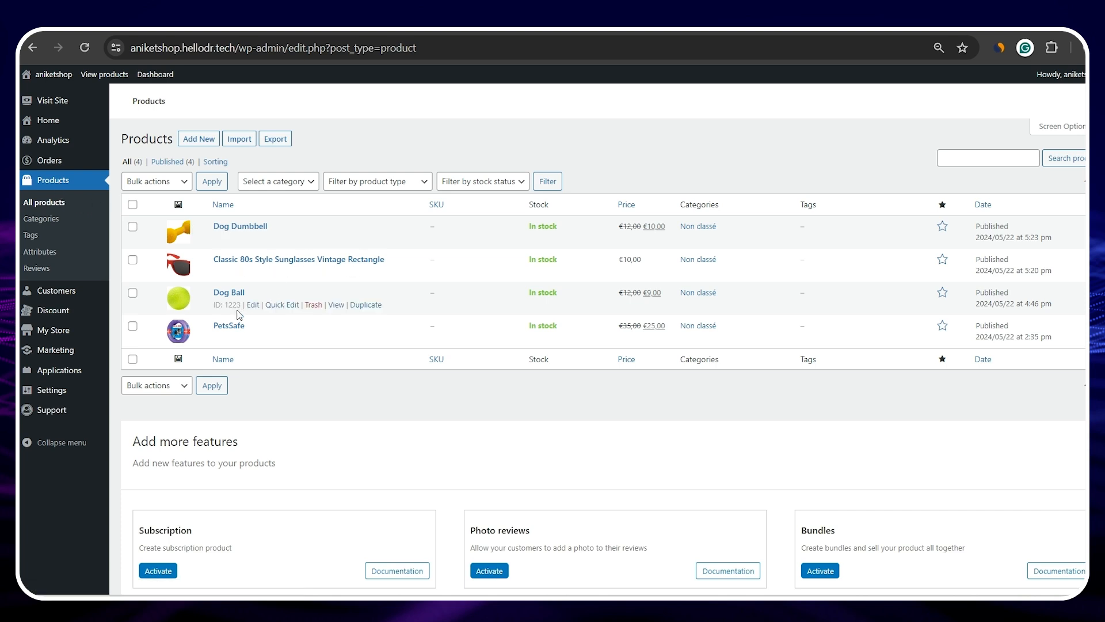
click(240, 225)
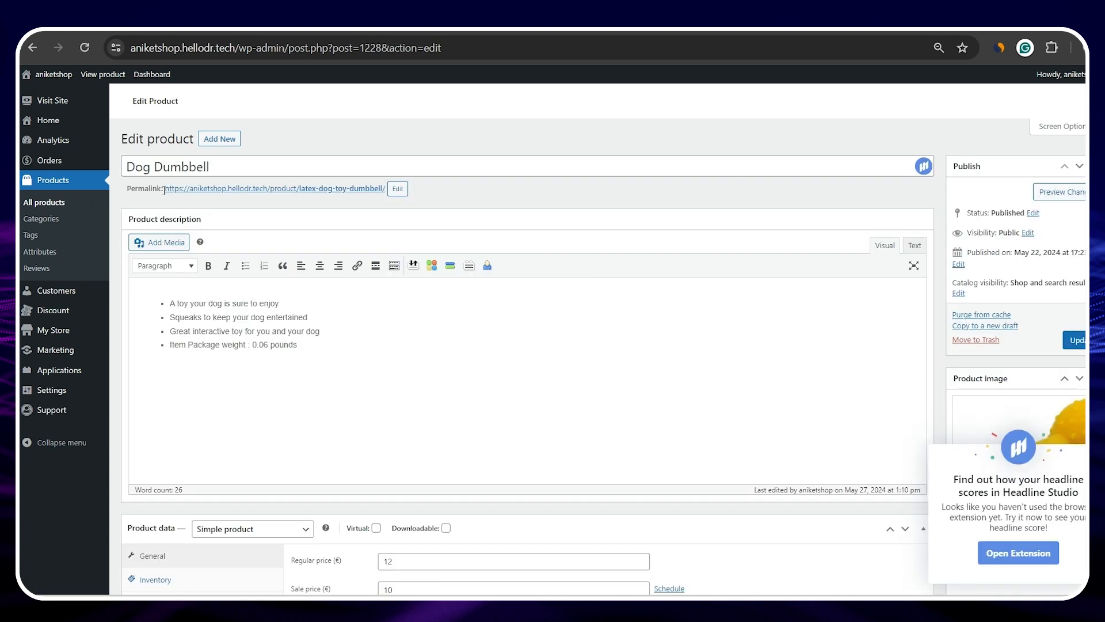
drag(164, 189, 390, 198)
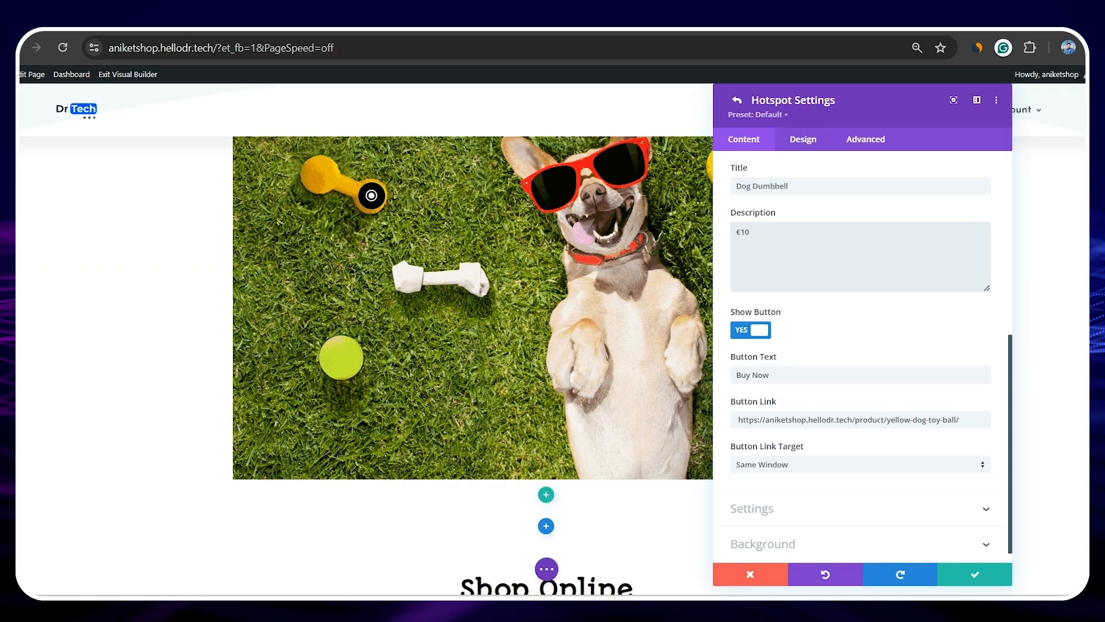
click(813, 419)
key(ctrl+a)
key(ctrl+v)
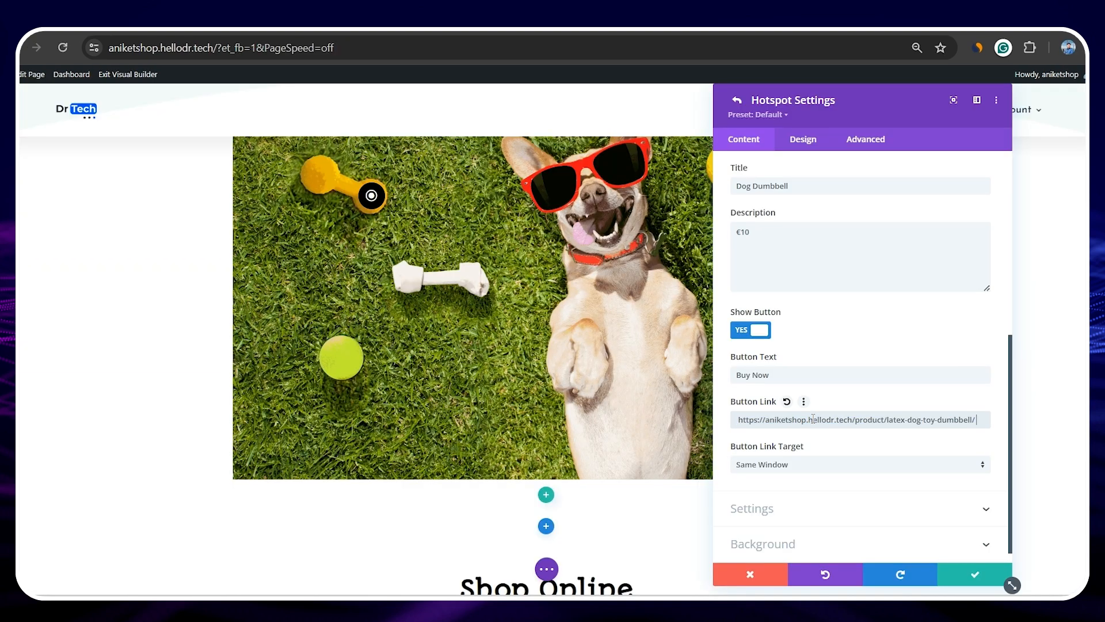
scroll(875, 509, down, 1)
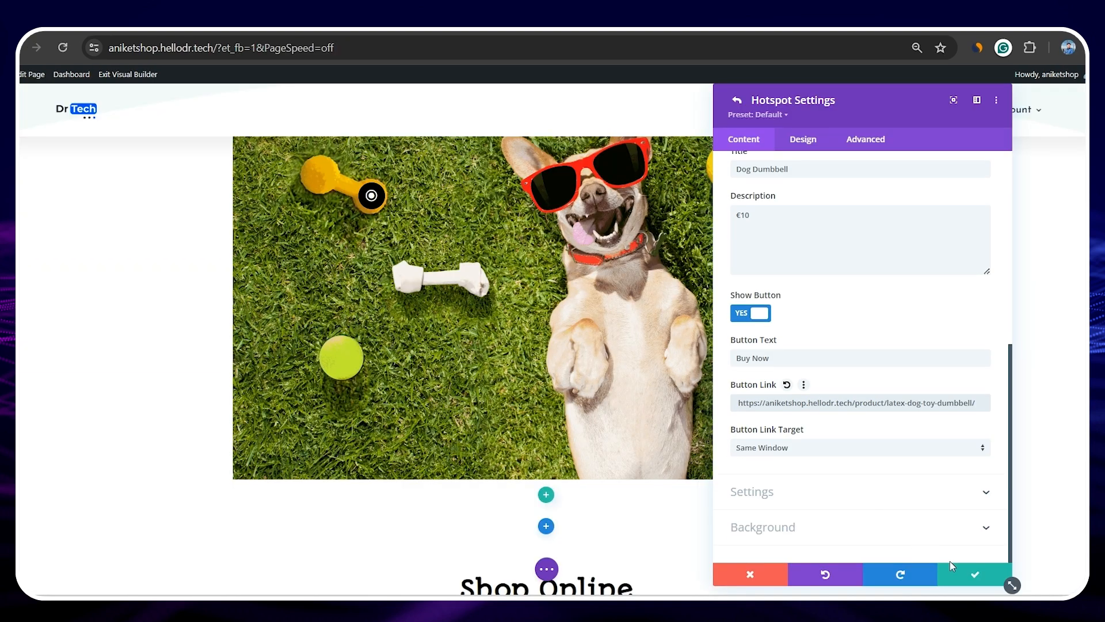
click(960, 576)
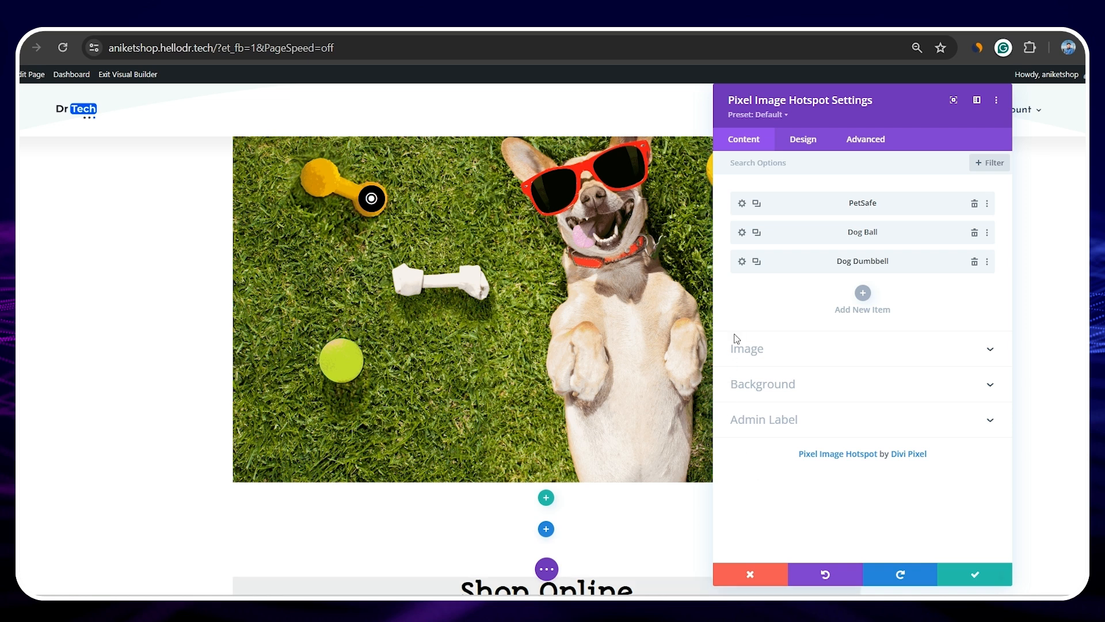
- Set the Dog Dumbbell hotspot's icon font size to 3px on phone and 9px on tablet, and save the hotspot
click(742, 260)
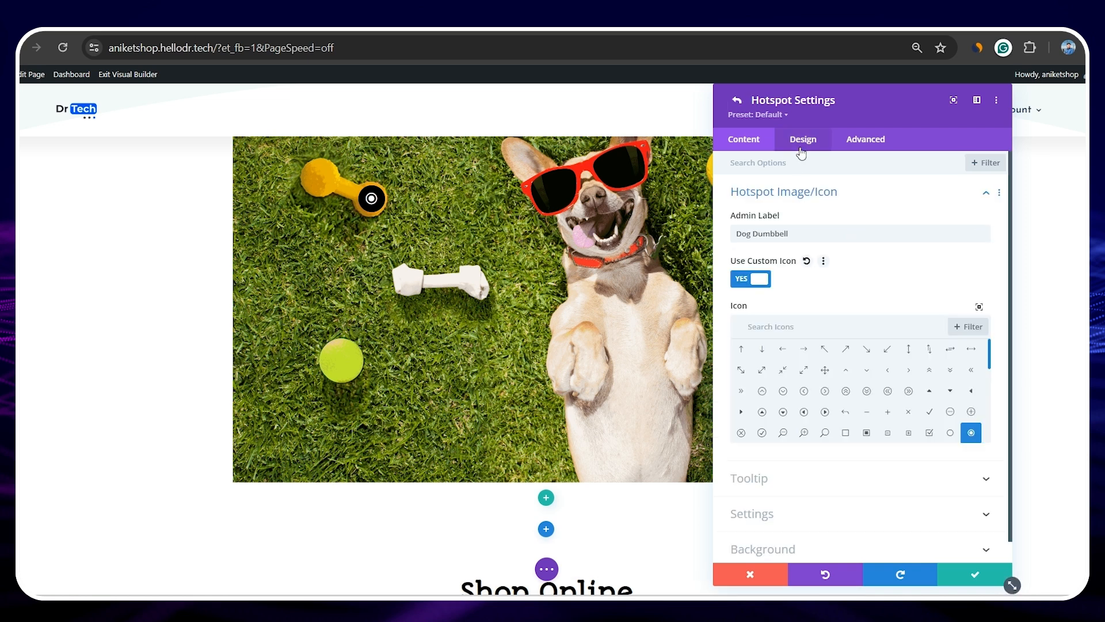
click(800, 145)
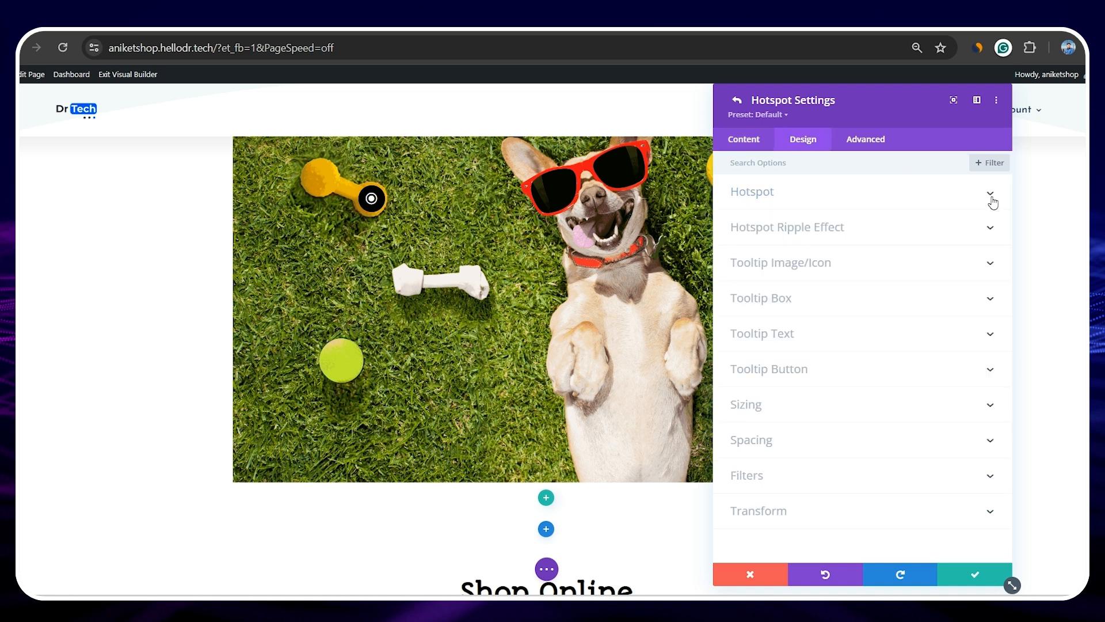
click(991, 196)
scroll(900, 443, down, 3)
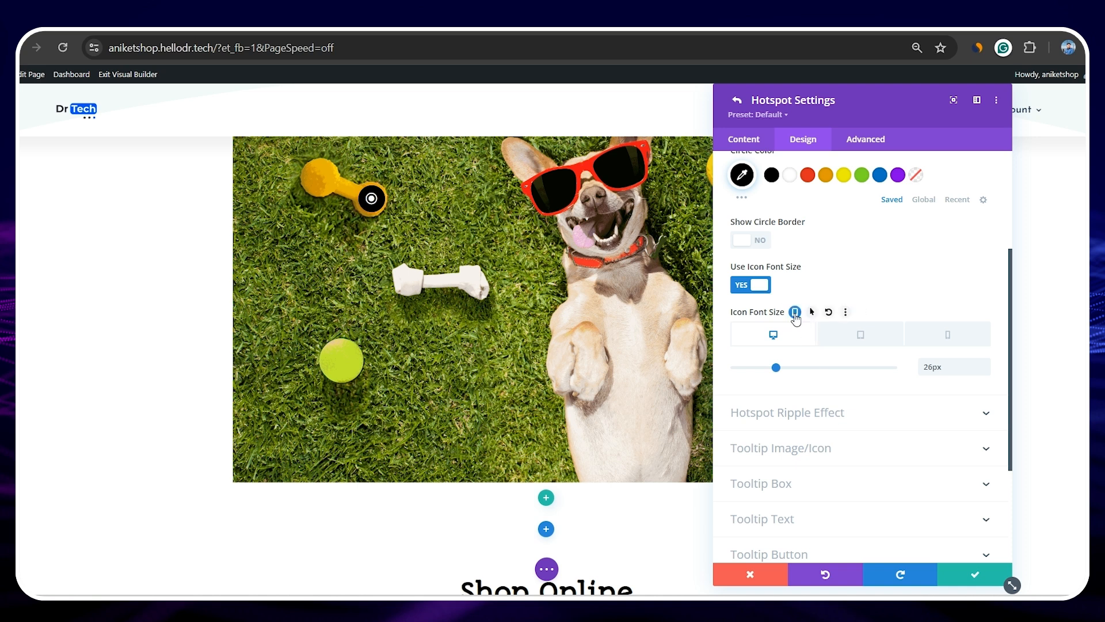
click(947, 334)
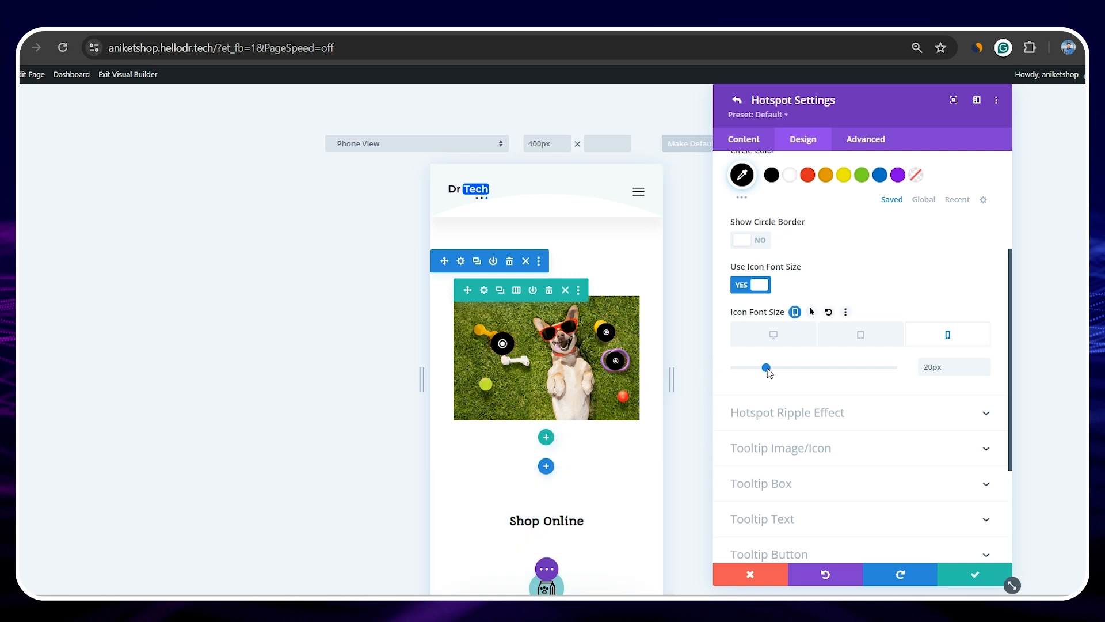
drag(766, 368, 740, 367)
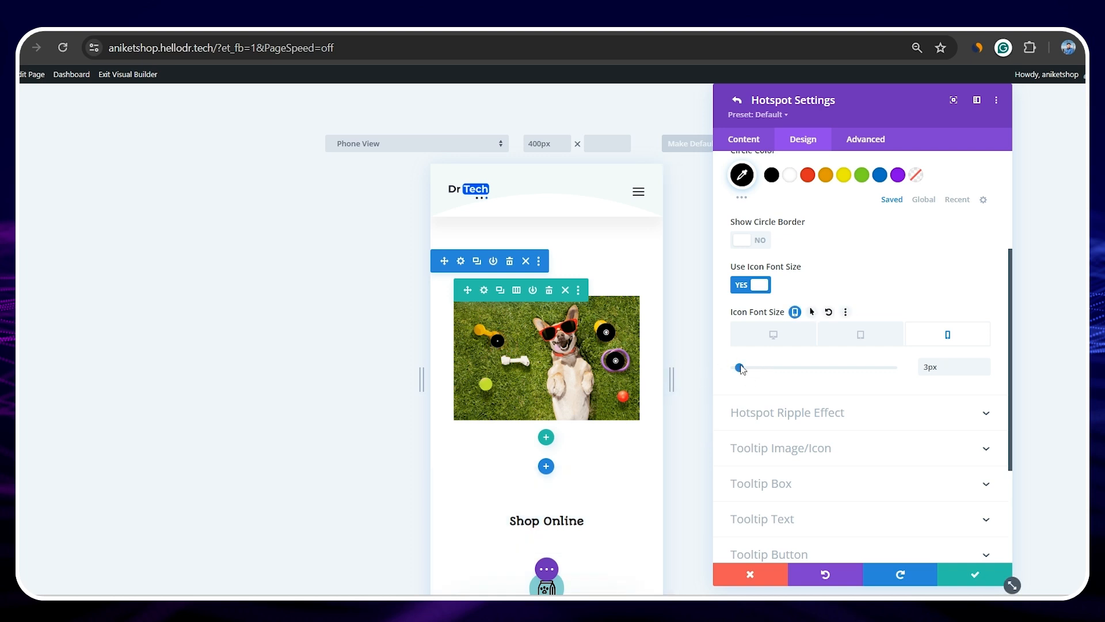
click(875, 345)
drag(766, 368, 750, 368)
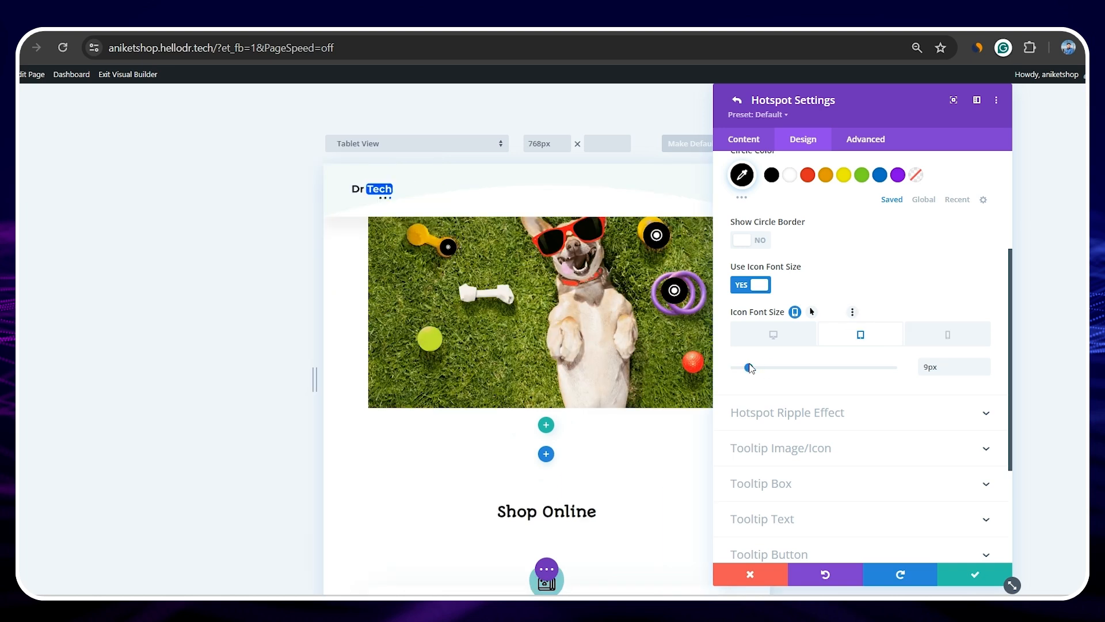
click(780, 340)
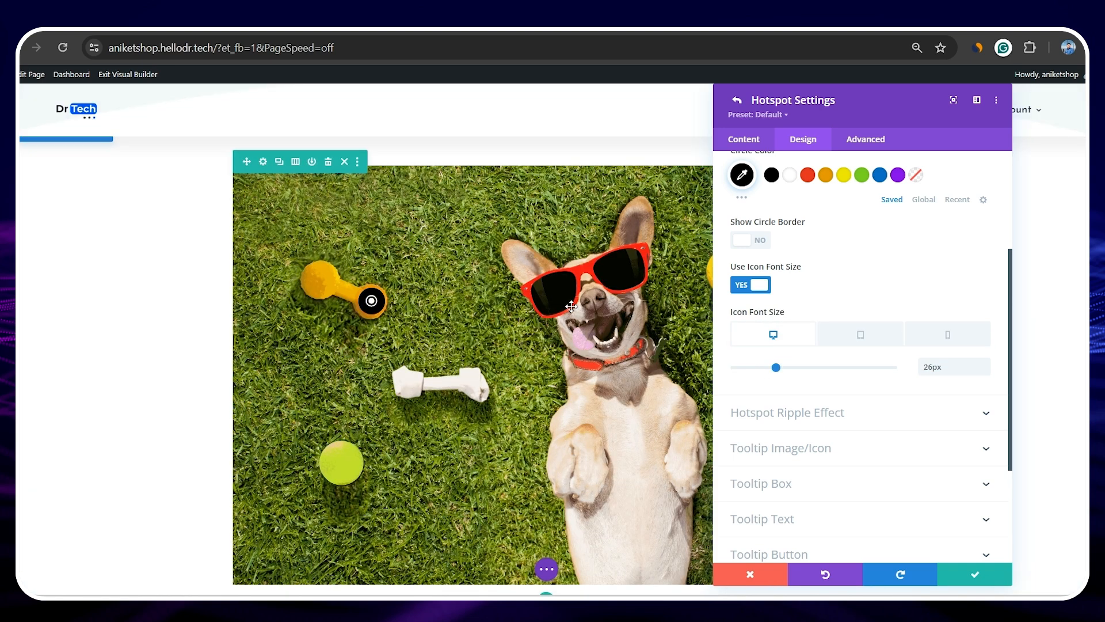
click(975, 574)
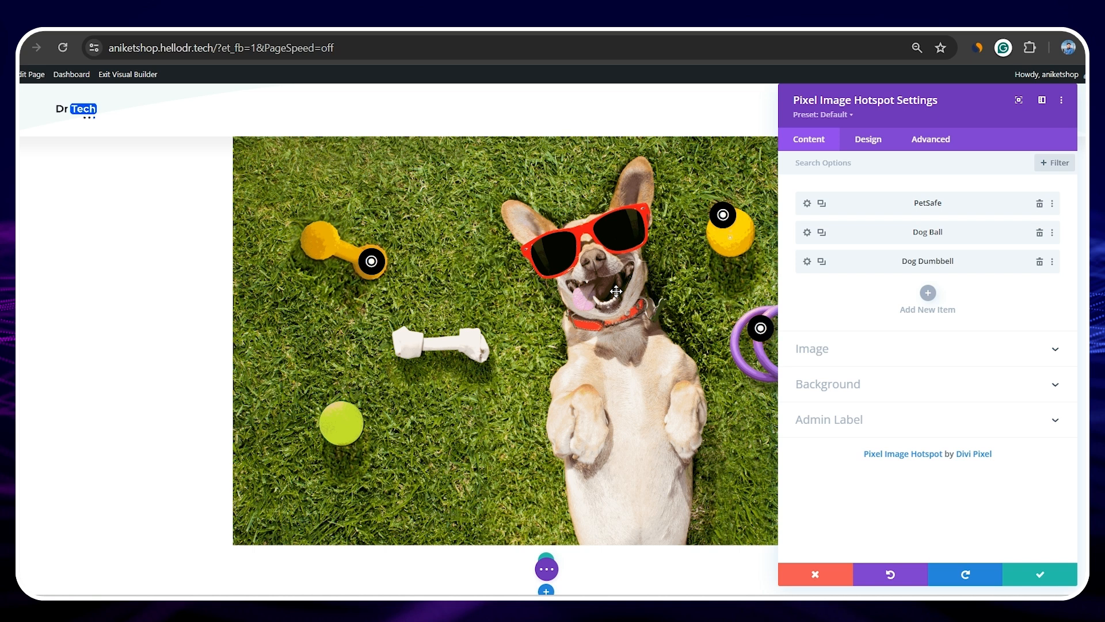
- Save the image hotspot module and the home page, and exit the Visual Builder
click(1016, 570)
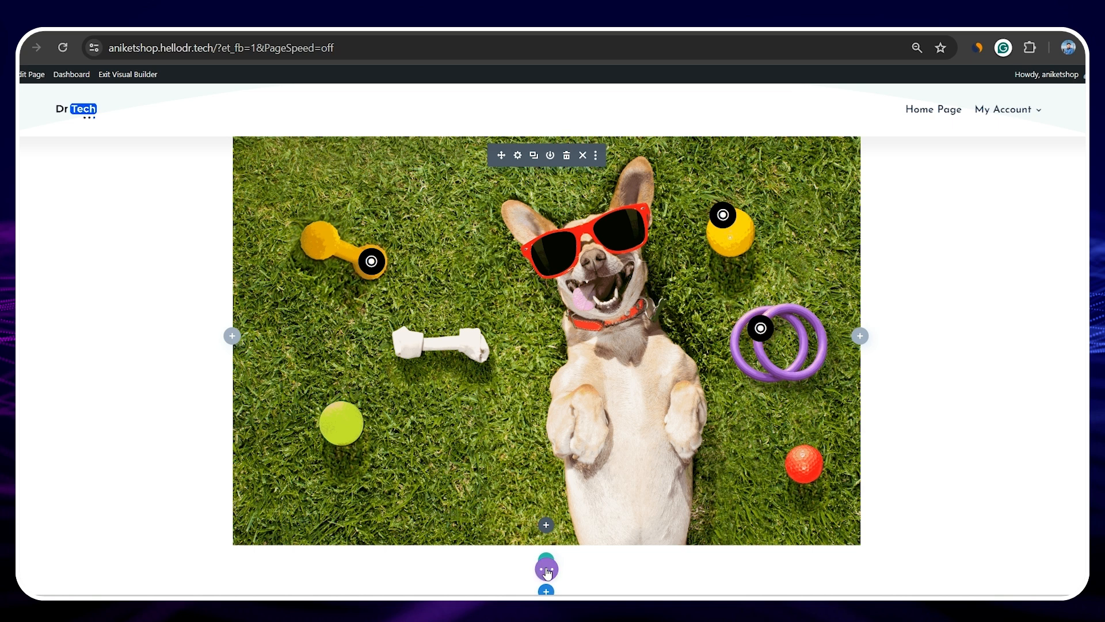
click(547, 570)
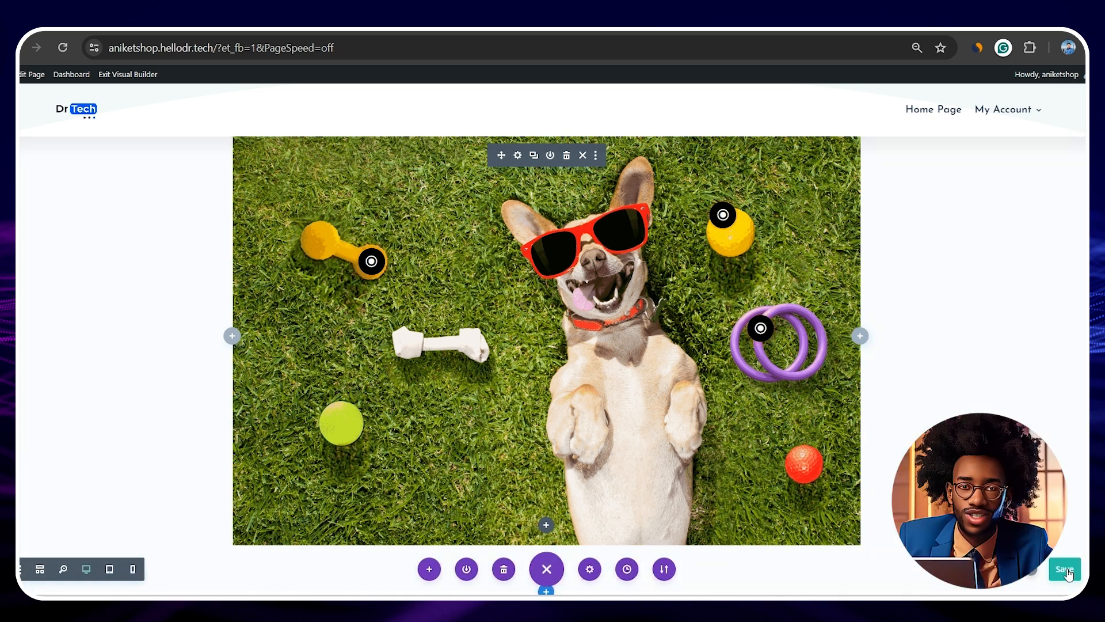
click(1065, 570)
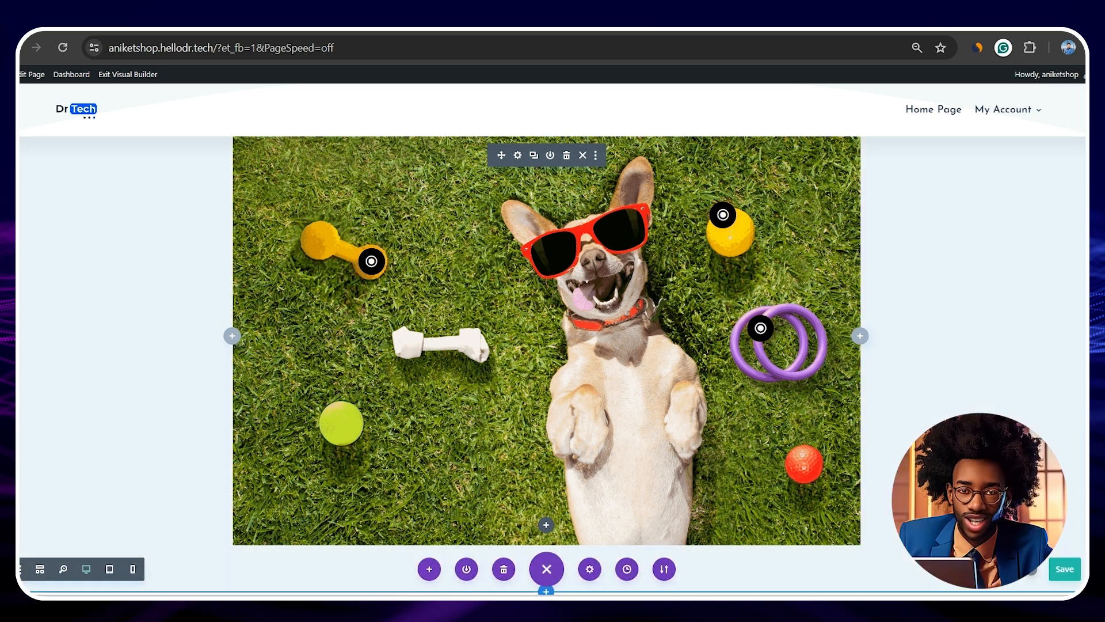
click(141, 77)
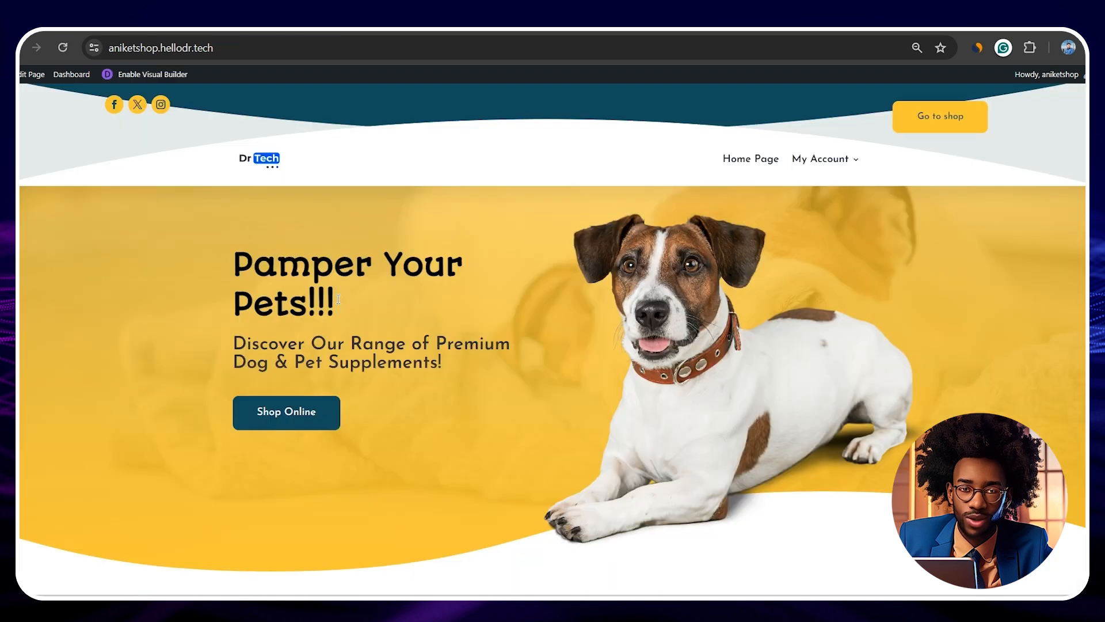
- On the live home page, test the PetSafe hotspot on the purple rings by following its Buy Now link
scroll(338, 299, down, 10)
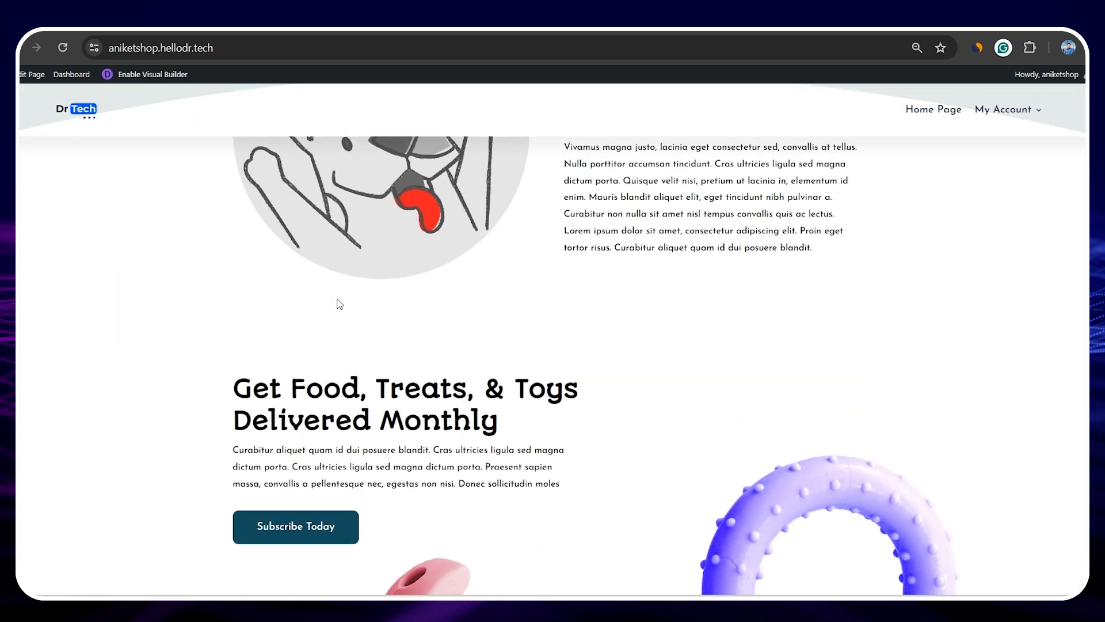
scroll(339, 304, down, 10)
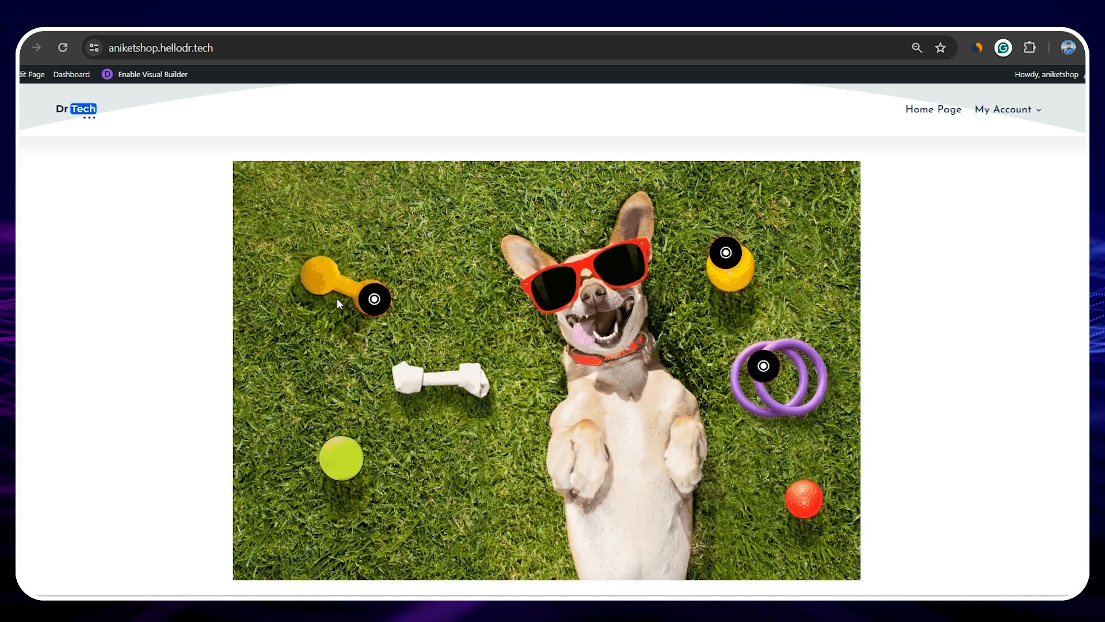
click(764, 366)
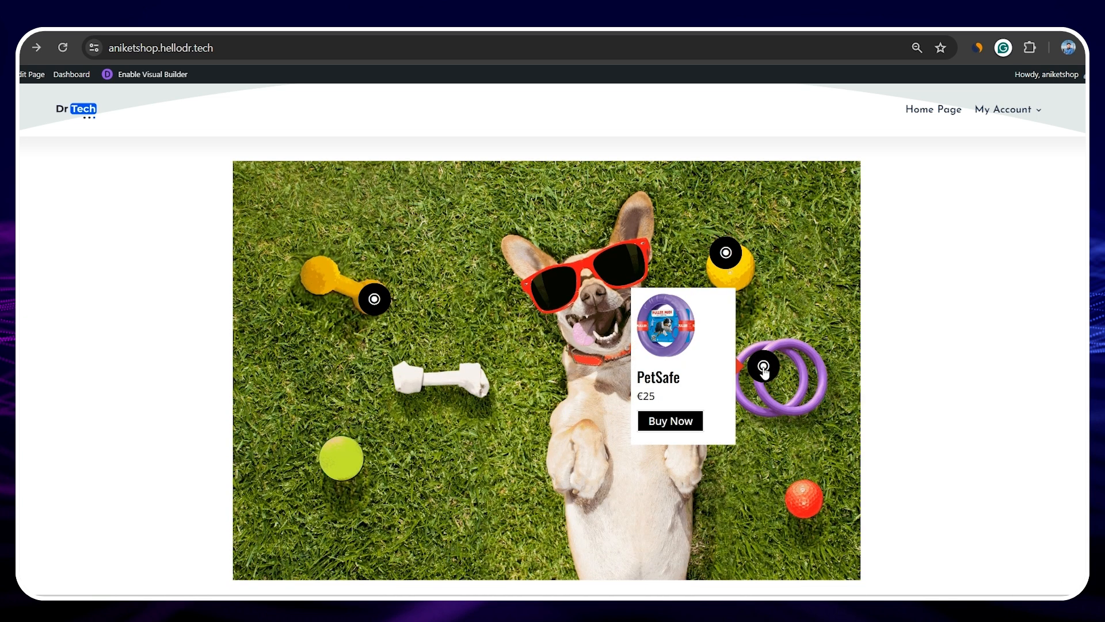
click(698, 427)
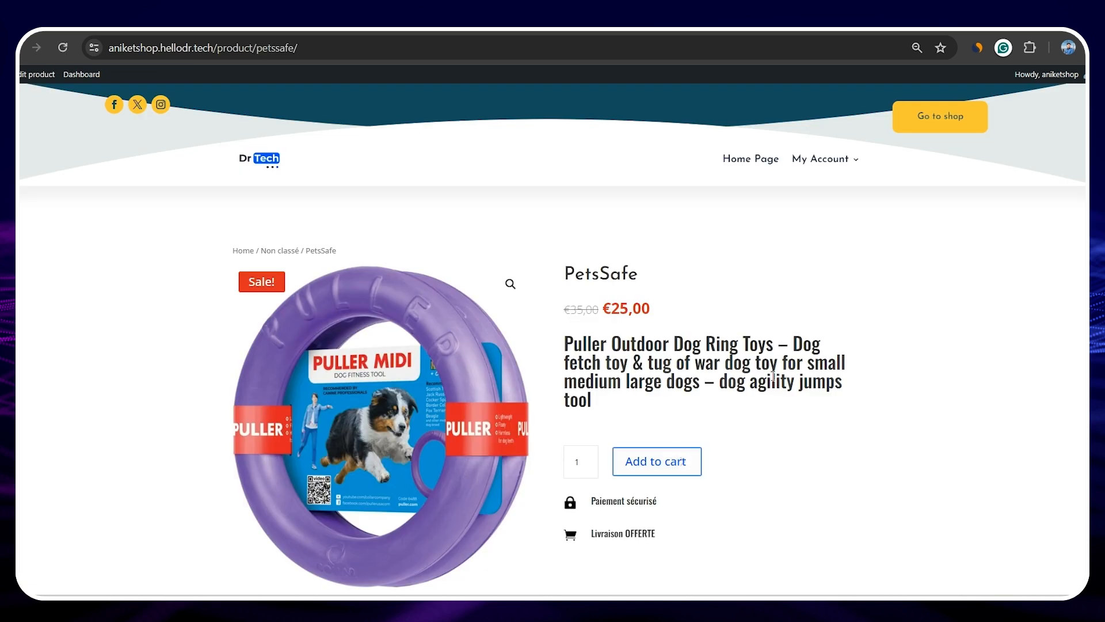